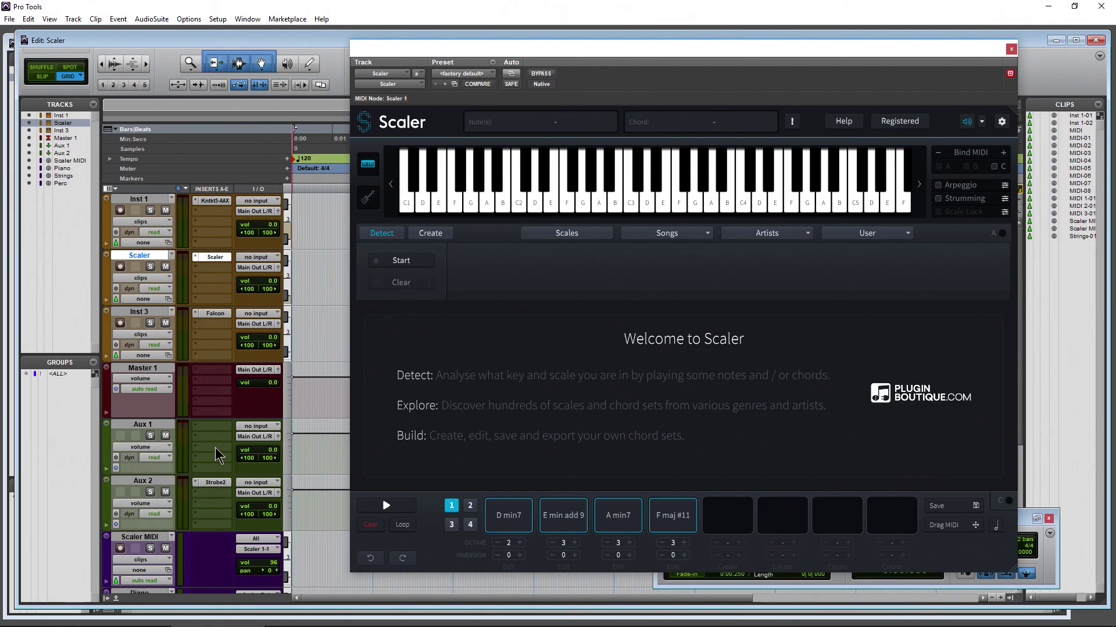
Start session playback with the Scaler plugin window open on its Scales browser
{"action": "key", "text": "space"}
Show Scaler's C Major diatonic chords and audition D min, E min, F maj, then E min
{"action": "left_click", "coordinate": [566, 235]}
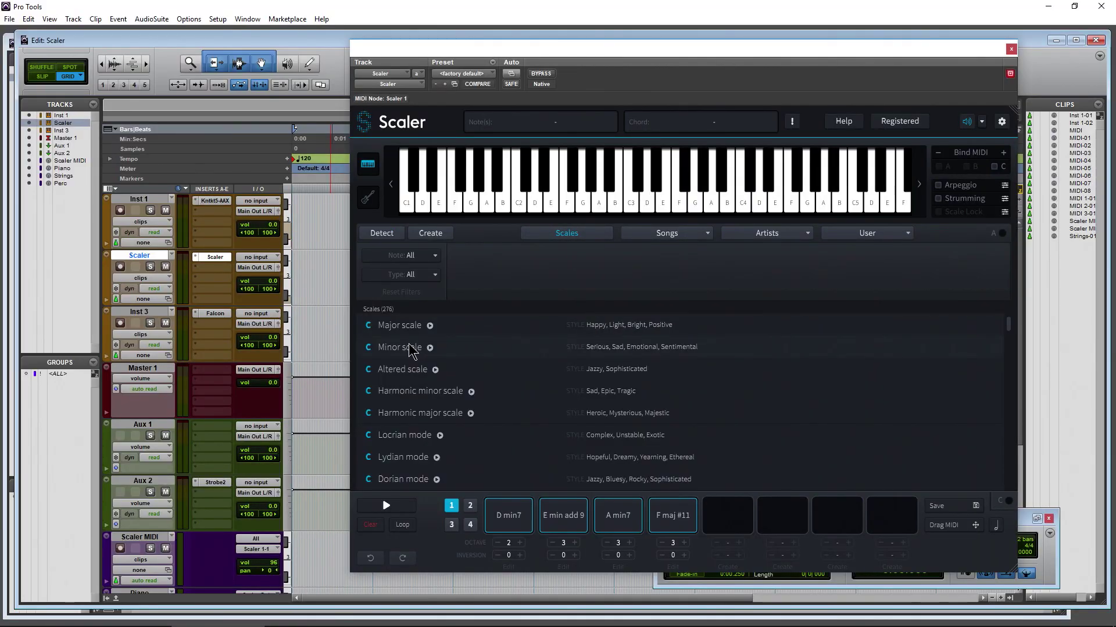
{"action": "left_click", "coordinate": [394, 327]}
{"action": "left_click", "coordinate": [499, 458]}
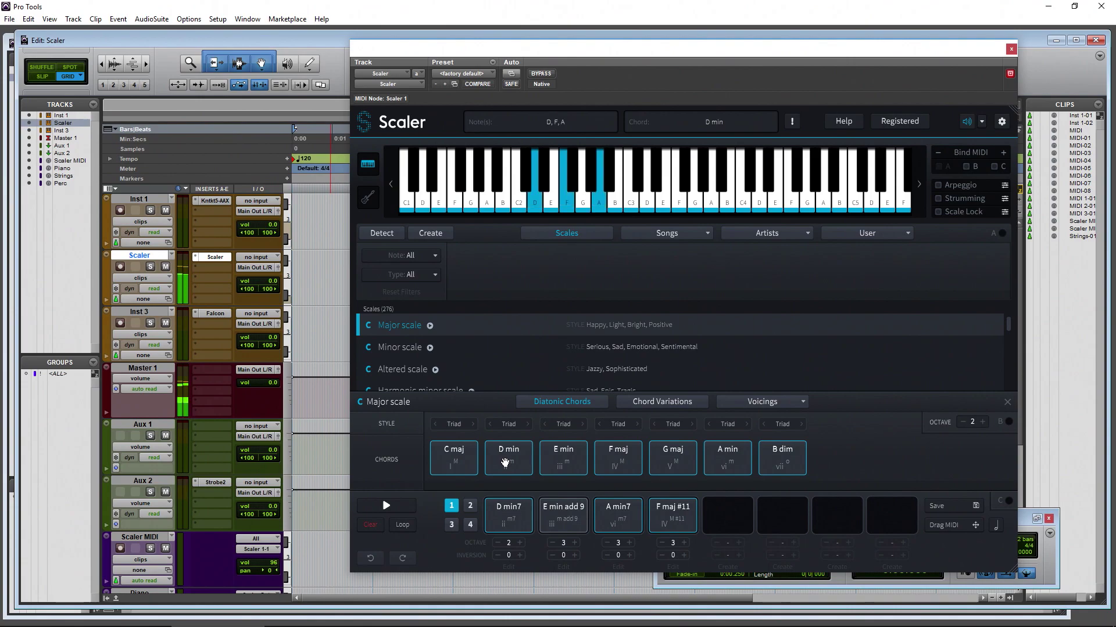
{"action": "left_click", "coordinate": [550, 454]}
{"action": "left_click", "coordinate": [607, 461]}
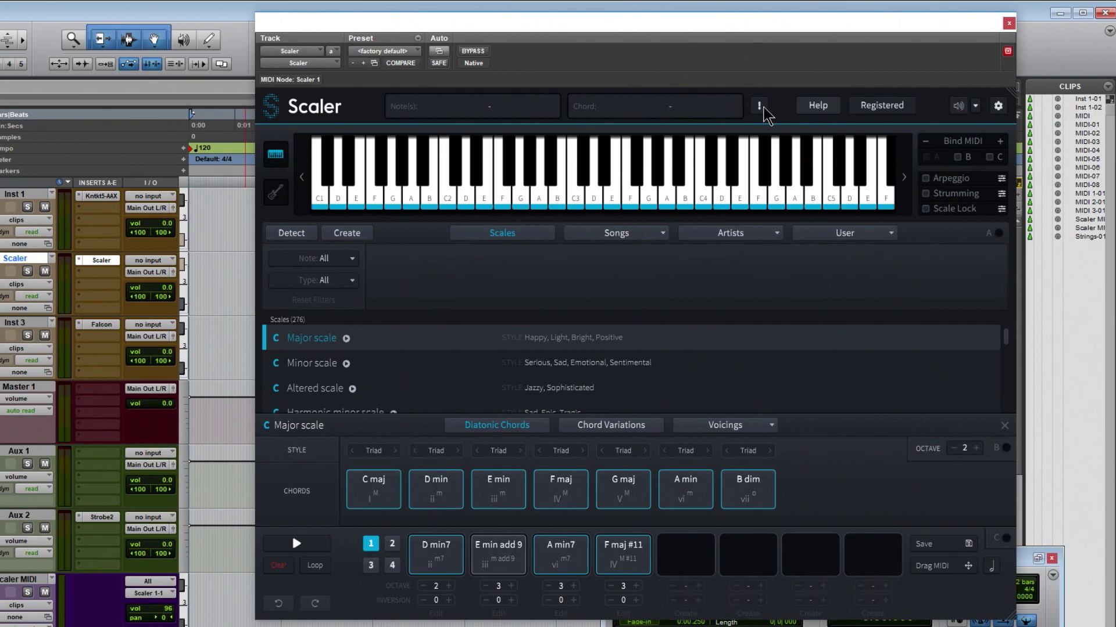
{"action": "left_click", "coordinate": [509, 500]}
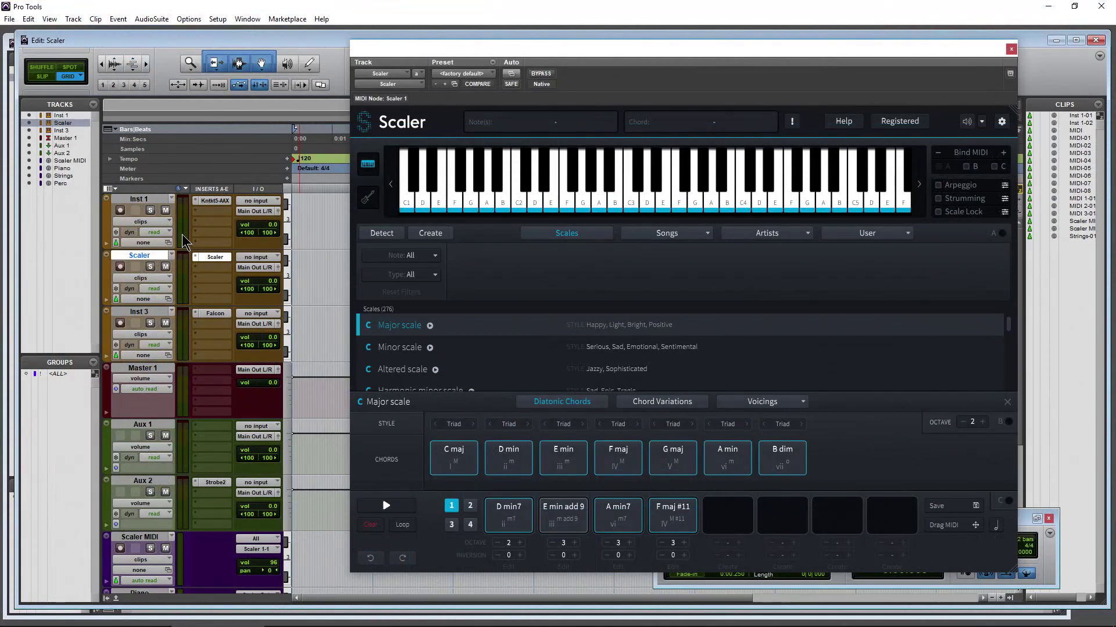
In the Mix window, set Inst 1's MIDI input to Scaler Out on all channels
{"action": "key", "text": "ctrl+equal"}
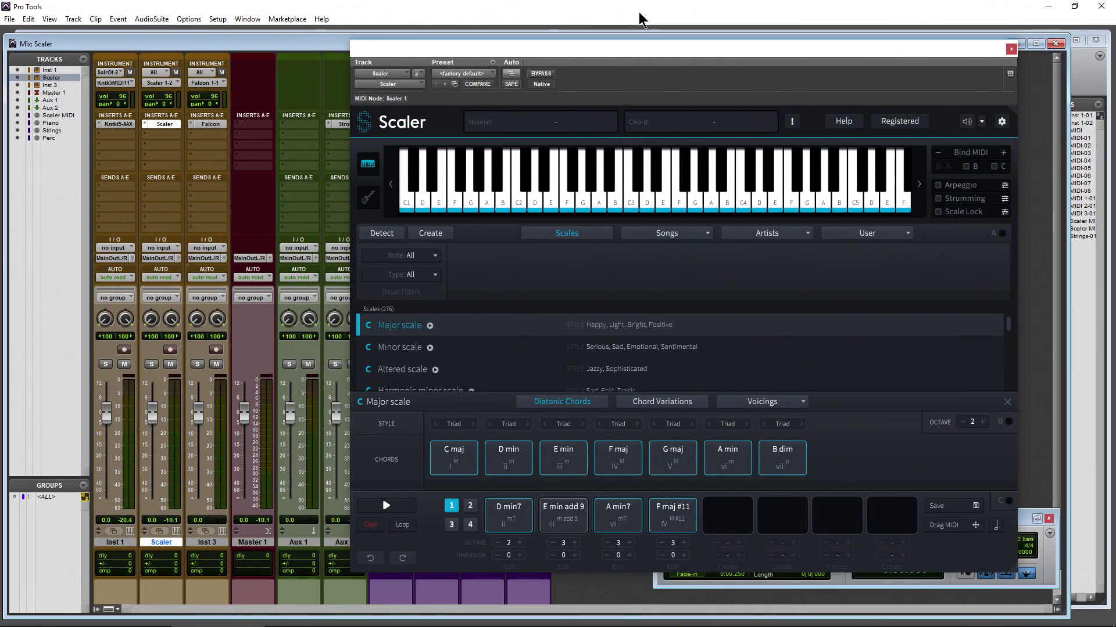
{"action": "left_click_drag", "start_coordinate": [605, 49], "coordinate": [608, 49]}
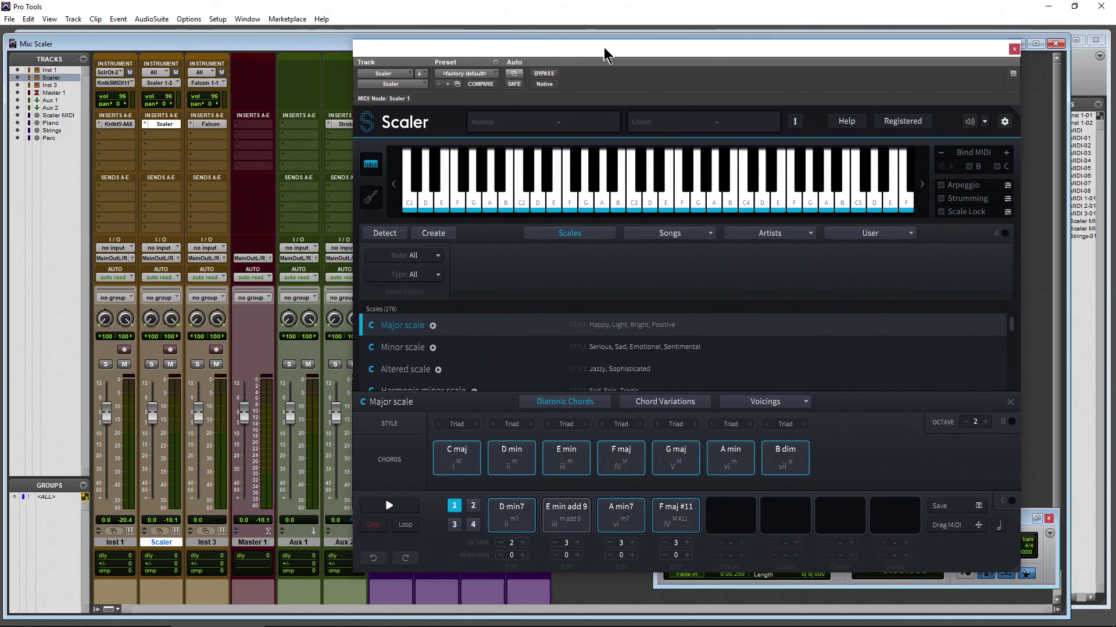
{"action": "left_click", "coordinate": [115, 71]}
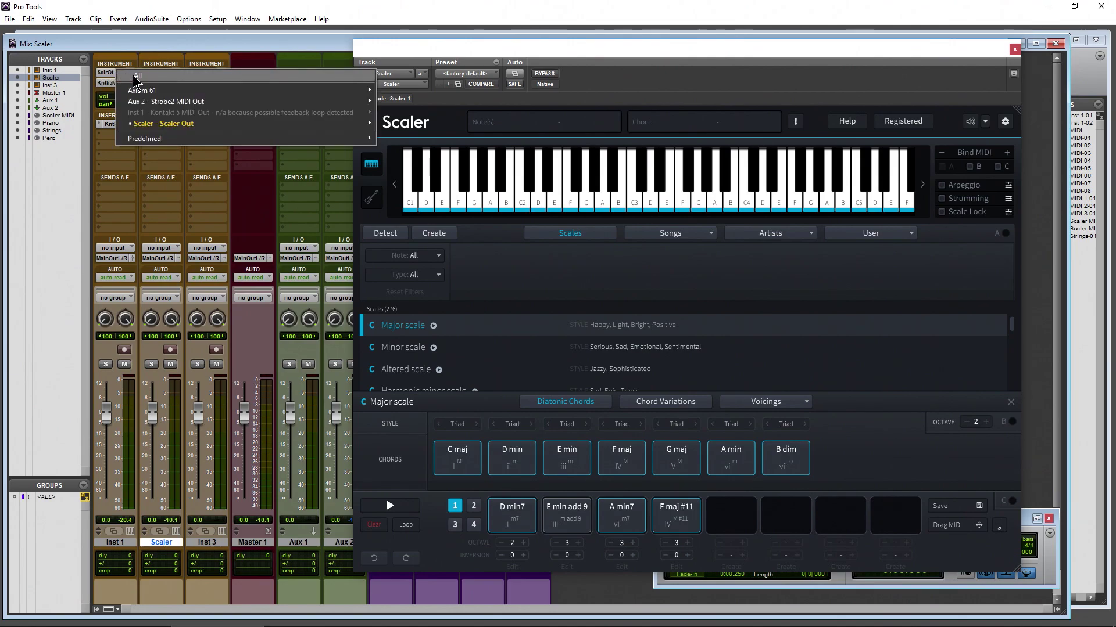
{"action": "mouse_move", "coordinate": [197, 129]}
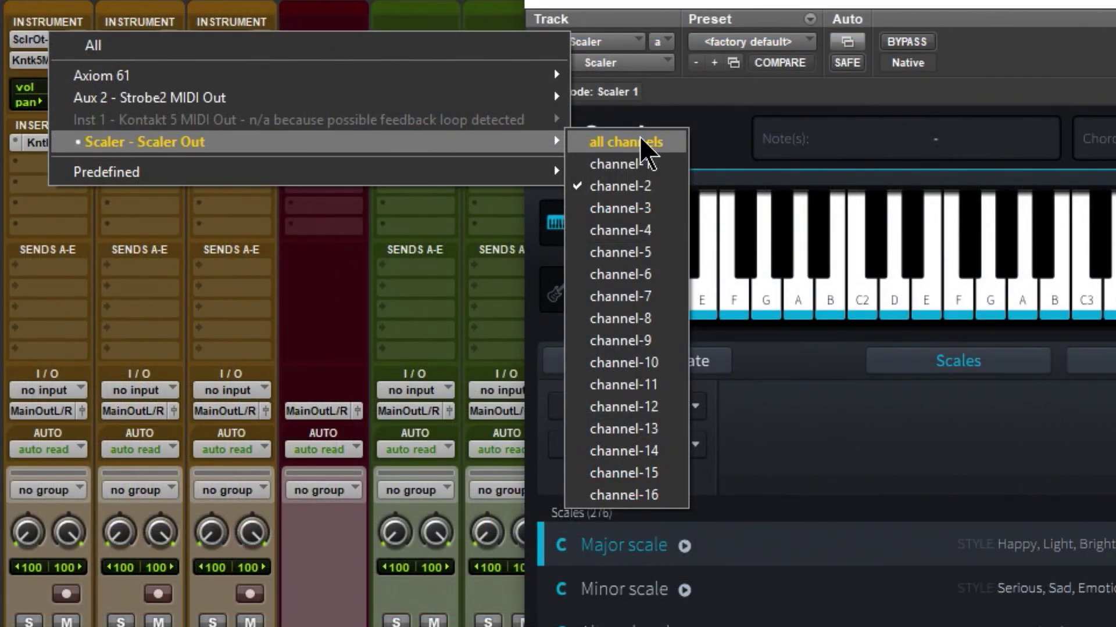
{"action": "left_click", "coordinate": [641, 139]}
Send Inst 1's MIDI output to Kontakt MIDI In 1 and open its Kontakt instrument
{"action": "left_click", "coordinate": [43, 58]}
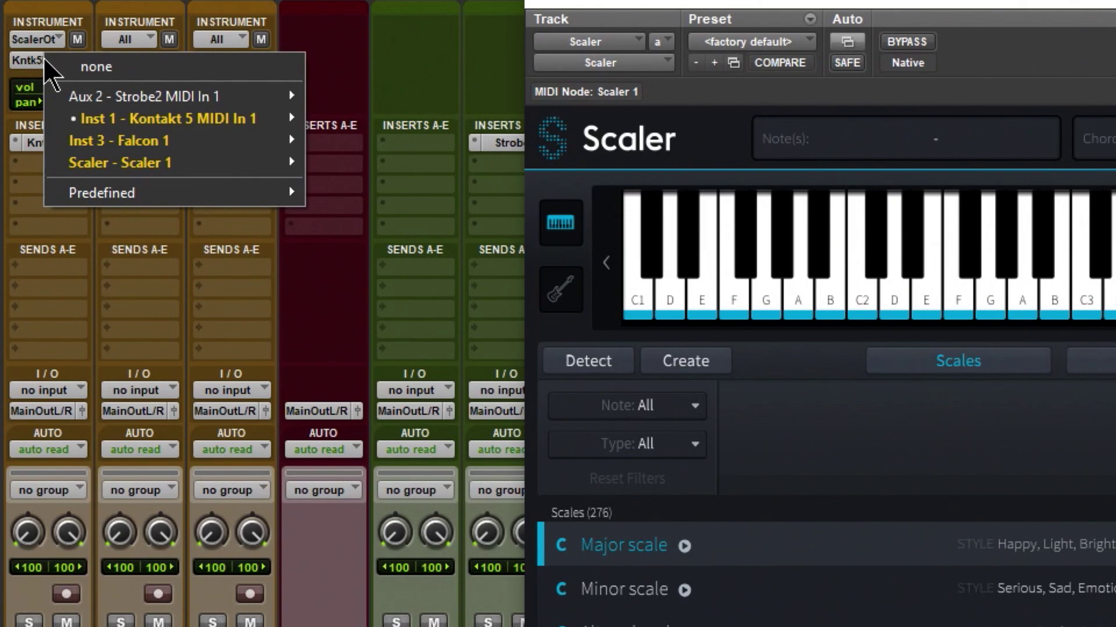
{"action": "mouse_move", "coordinate": [141, 129]}
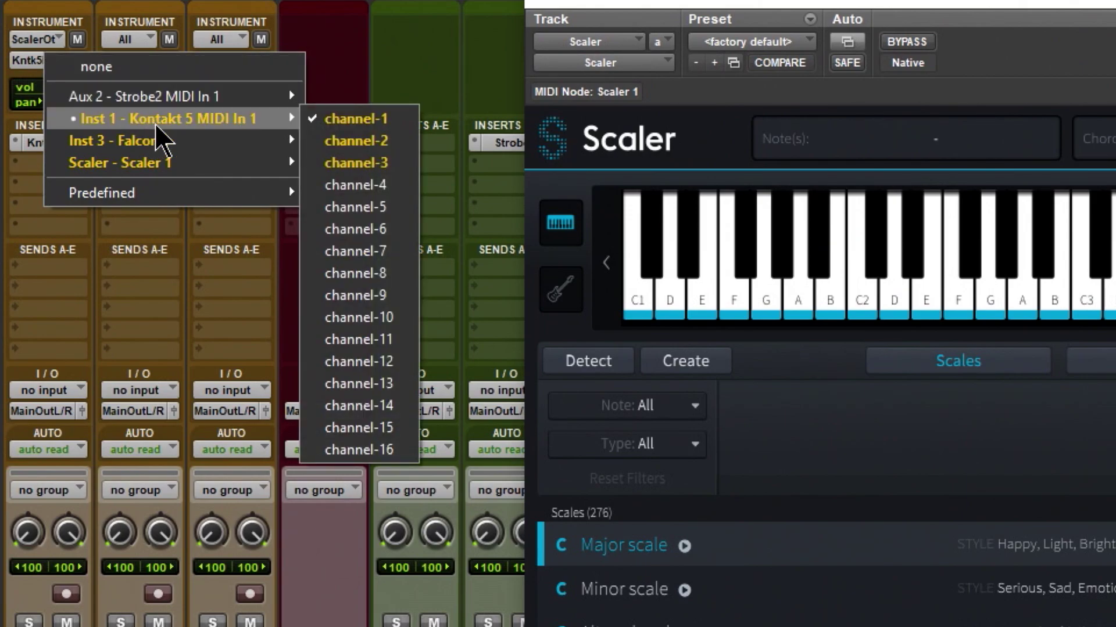
{"action": "left_click", "coordinate": [364, 120]}
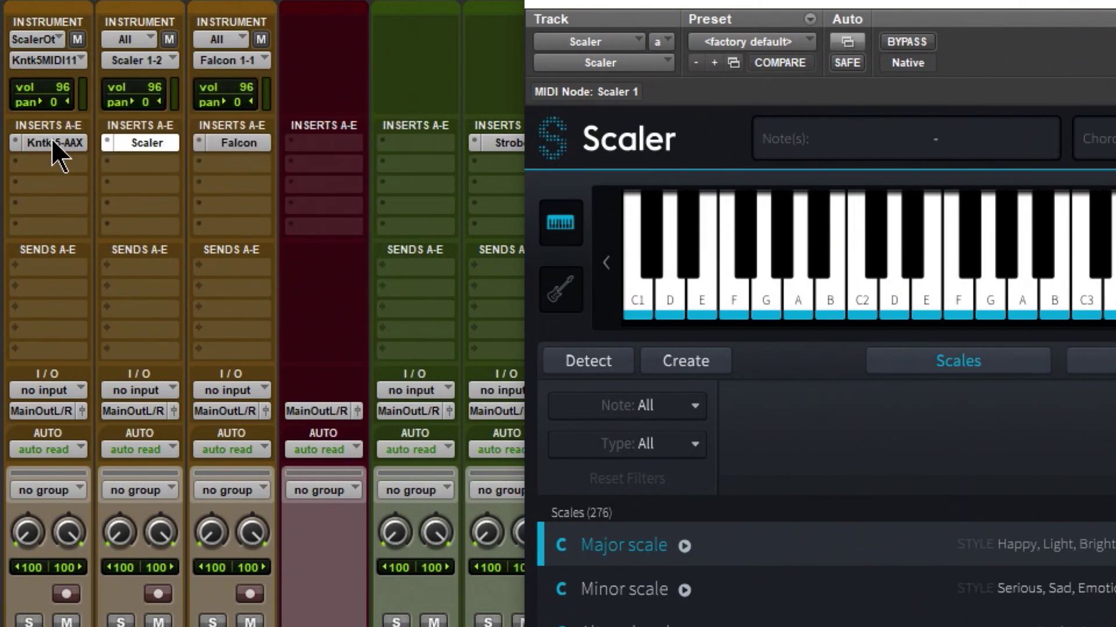
{"action": "left_click", "coordinate": [51, 139]}
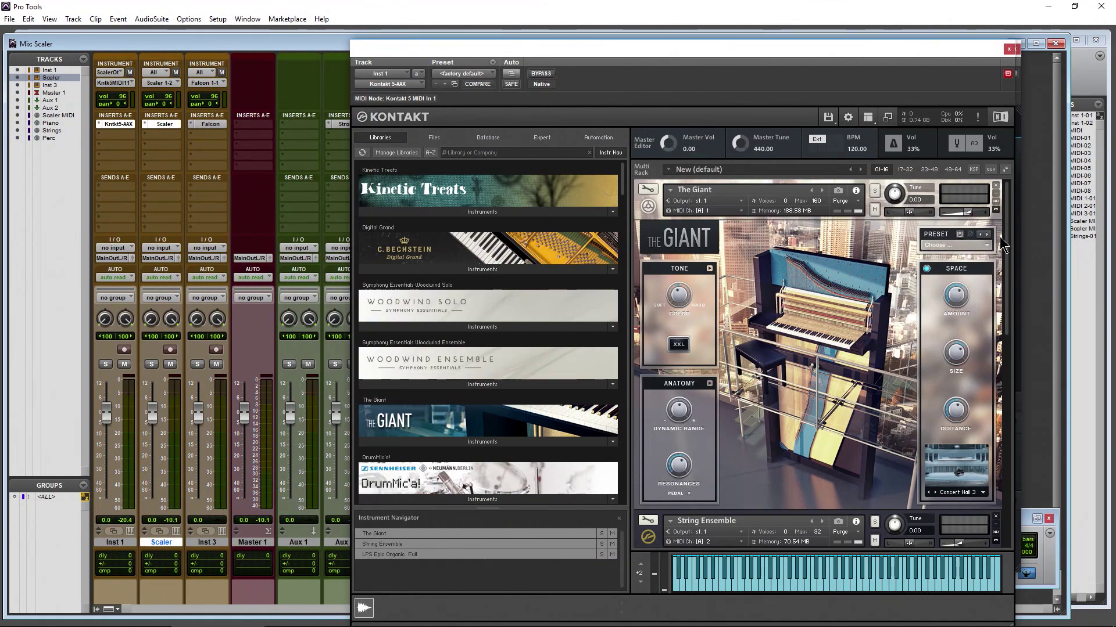
{"action": "scroll", "coordinate": [1009, 244], "scroll_direction": "down", "scroll_amount": 3}
{"action": "scroll", "coordinate": [1008, 244], "scroll_direction": "up", "scroll_amount": 3}
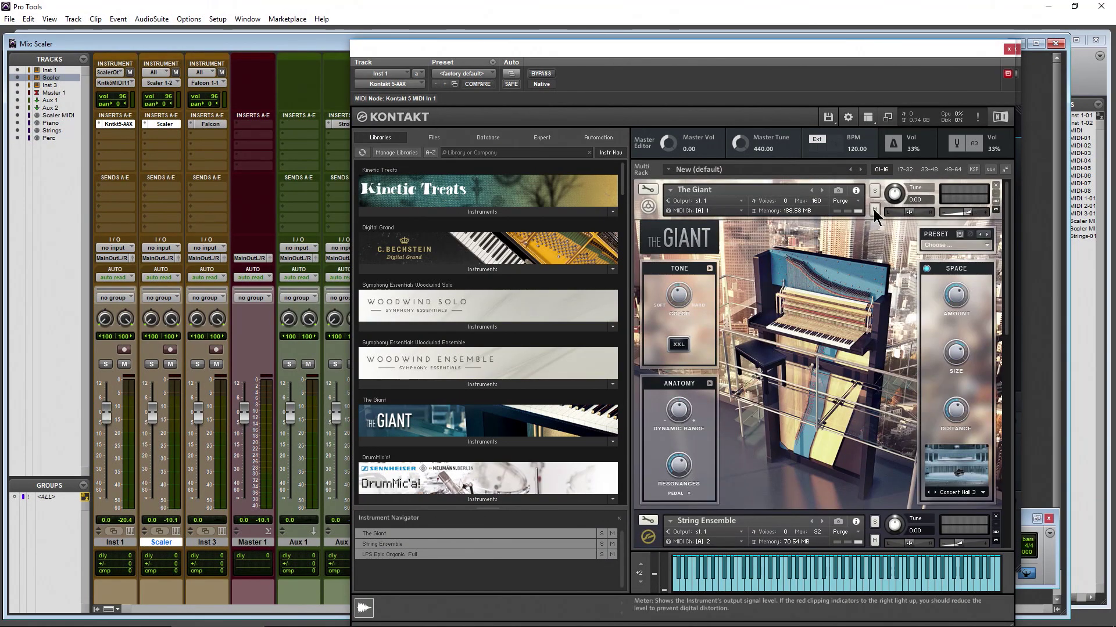
{"action": "left_click", "coordinate": [131, 83]}
{"action": "mouse_move", "coordinate": [221, 111]}
{"action": "left_click", "coordinate": [285, 112]}
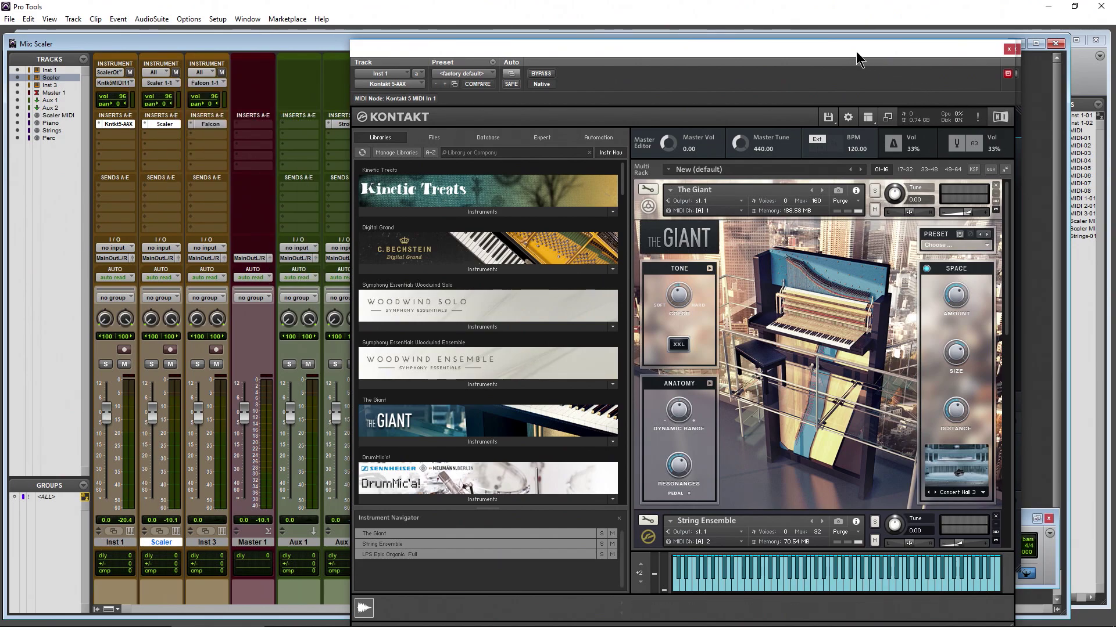
Record-arm the Inst 1 track and audition the D min and E min chords
{"action": "left_click_drag", "start_coordinate": [970, 65], "coordinate": [900, 64]}
{"action": "left_click", "coordinate": [953, 73]}
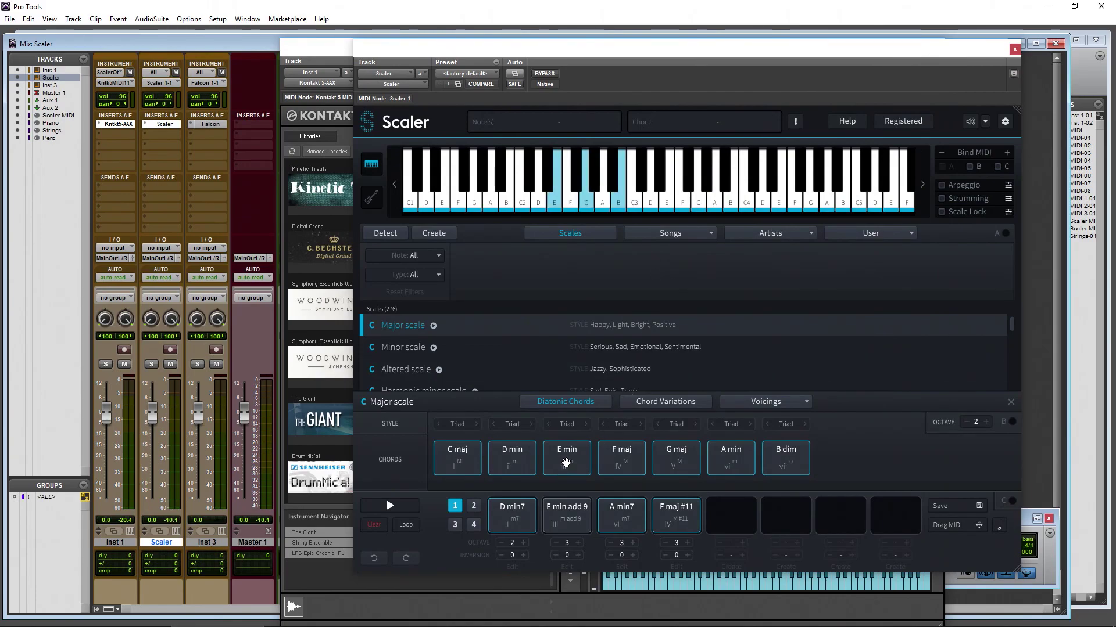
{"action": "left_click", "coordinate": [515, 462]}
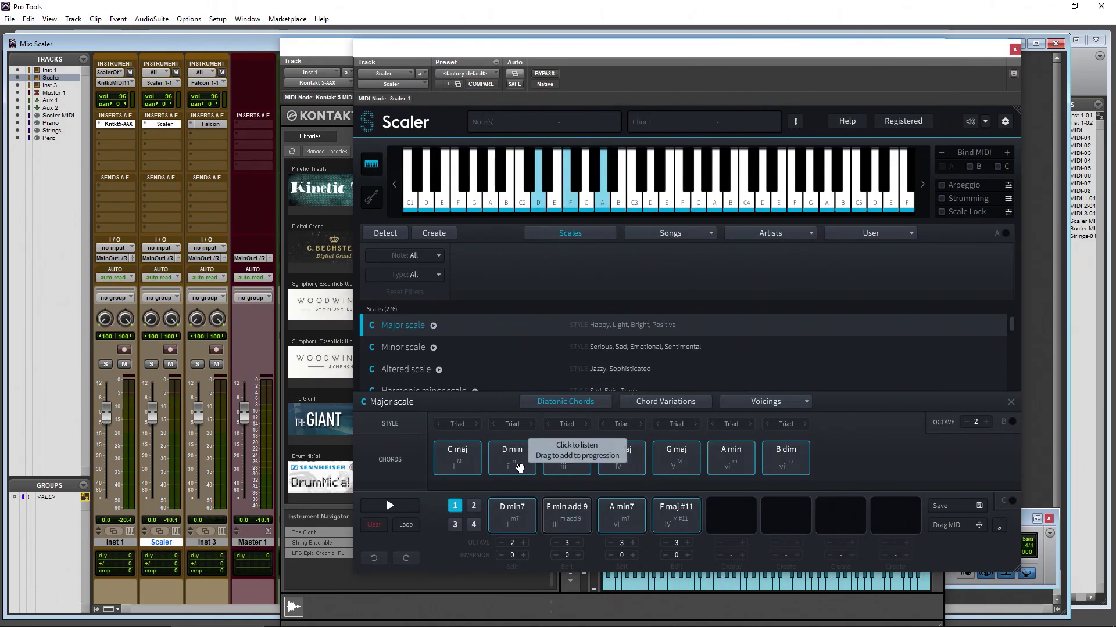
{"action": "left_click", "coordinate": [123, 351]}
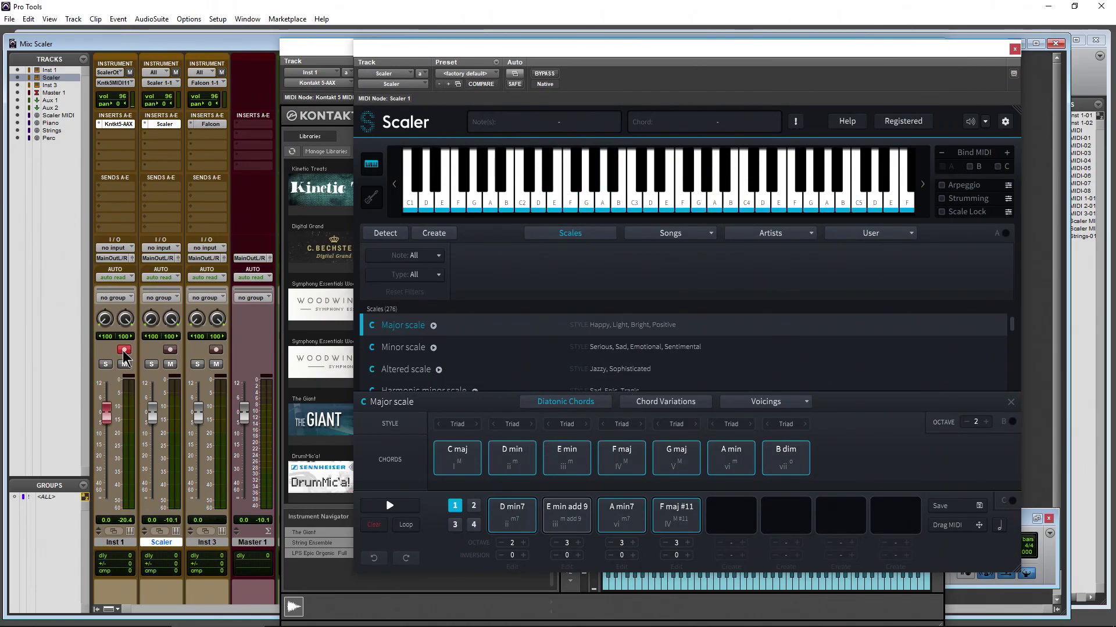
{"action": "left_click", "coordinate": [505, 462]}
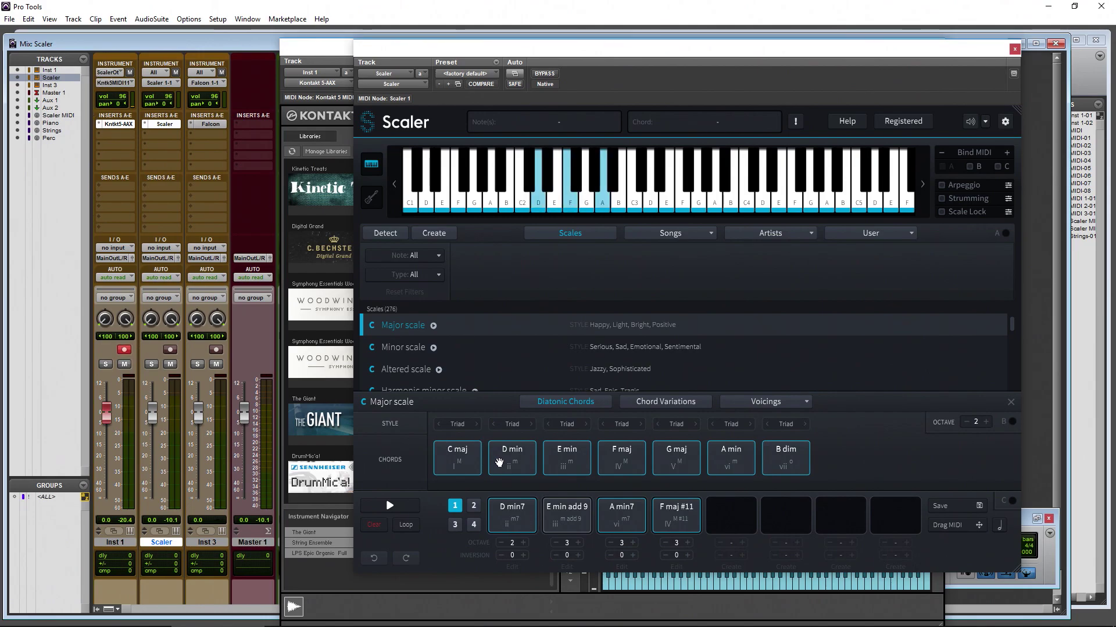
{"action": "left_click", "coordinate": [563, 461]}
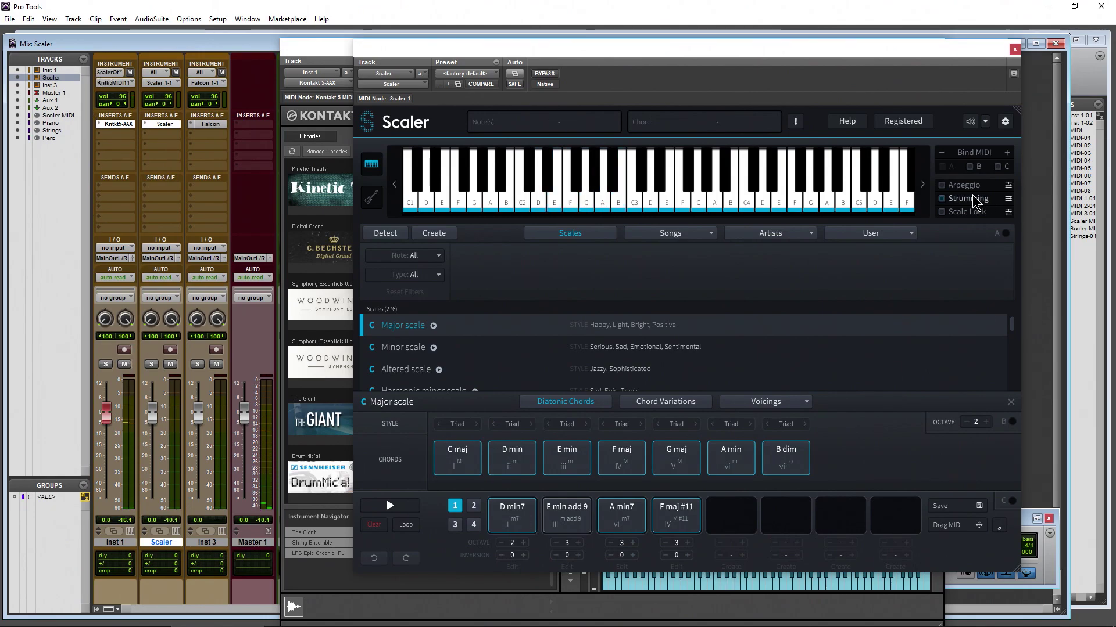
Enable Scaler's Arpeggio mode, play E min arpeggiated, and place Kontakt left of Scaler
{"action": "left_click", "coordinate": [941, 184]}
{"action": "left_click", "coordinate": [572, 451]}
{"action": "left_click", "coordinate": [574, 458]}
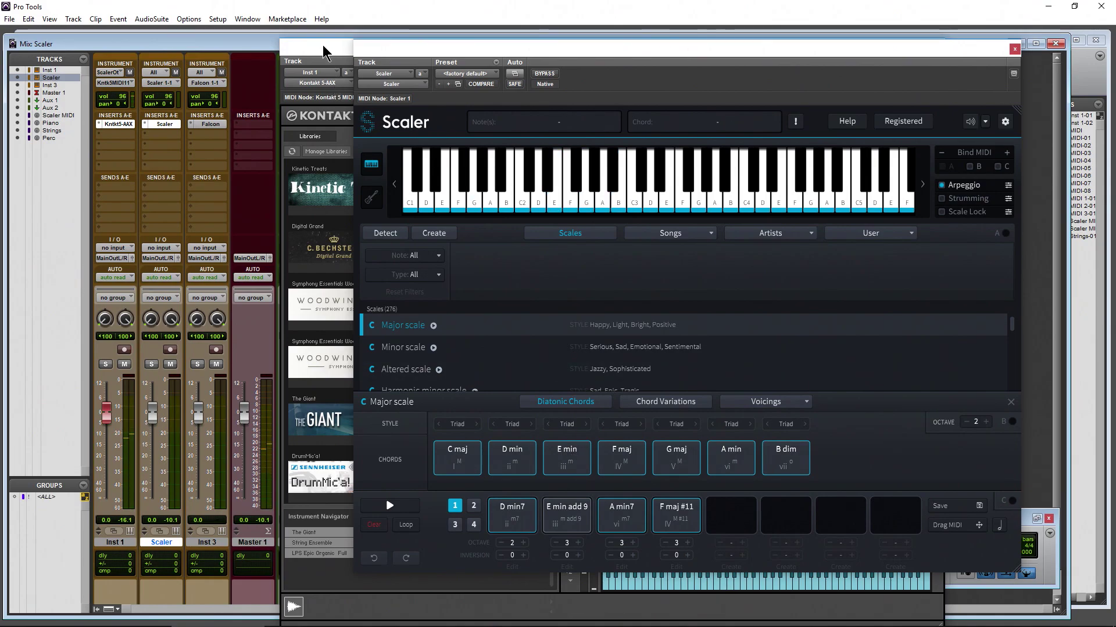
{"action": "left_click_drag", "start_coordinate": [300, 47], "coordinate": [34, 40]}
{"action": "left_click_drag", "start_coordinate": [712, 48], "coordinate": [817, 54]}
{"action": "left_click_drag", "start_coordinate": [611, 57], "coordinate": [603, 22]}
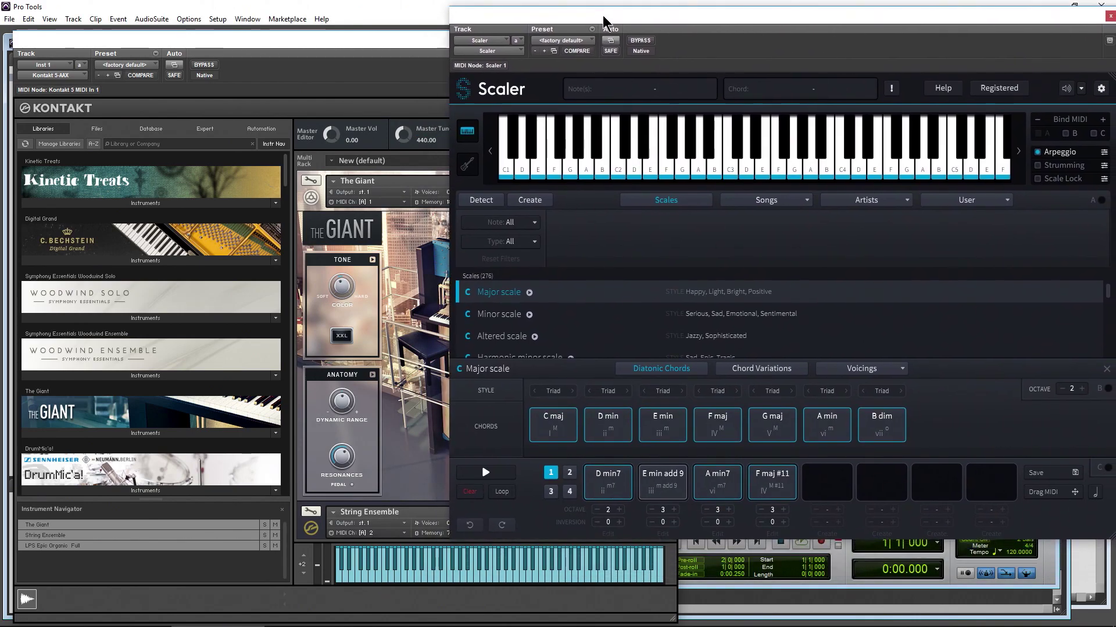
{"action": "left_click", "coordinate": [660, 424]}
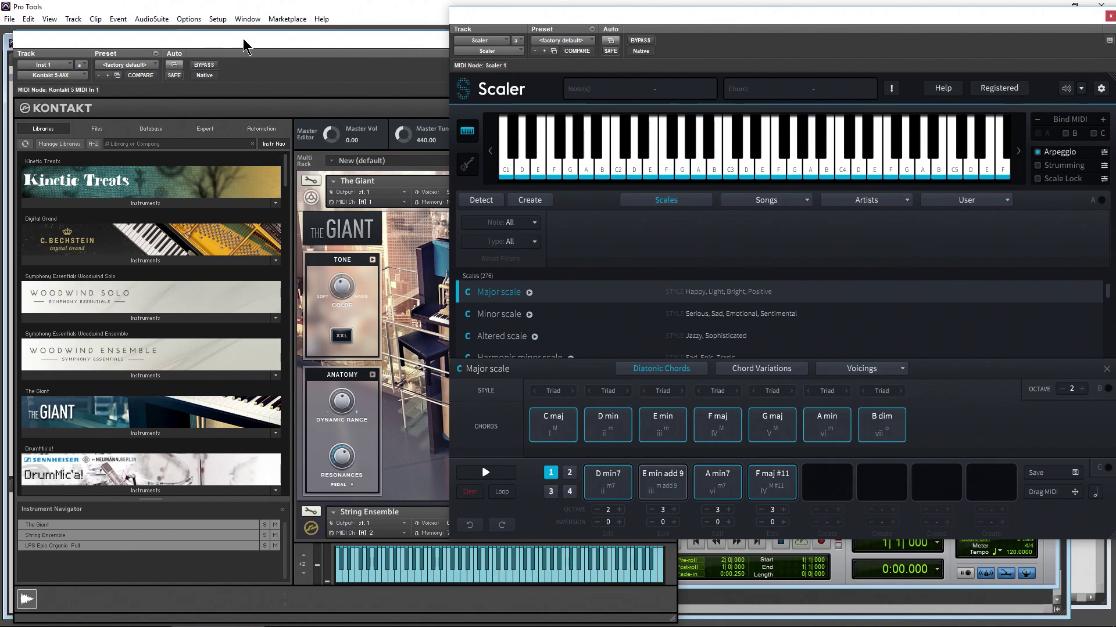
Confirm Inst 1's MIDI output routing to Kontakt, leaving it unchanged
{"action": "left_click_drag", "start_coordinate": [244, 45], "coordinate": [381, 28]}
{"action": "left_click", "coordinate": [116, 82]}
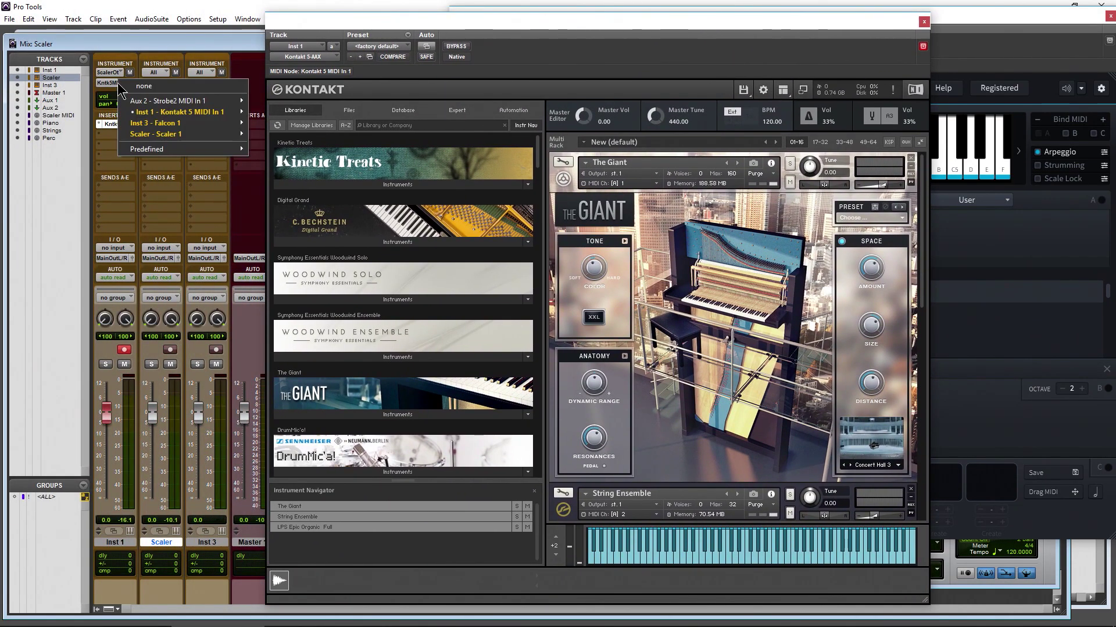
{"action": "mouse_move", "coordinate": [186, 111]}
{"action": "left_click", "coordinate": [273, 123]}
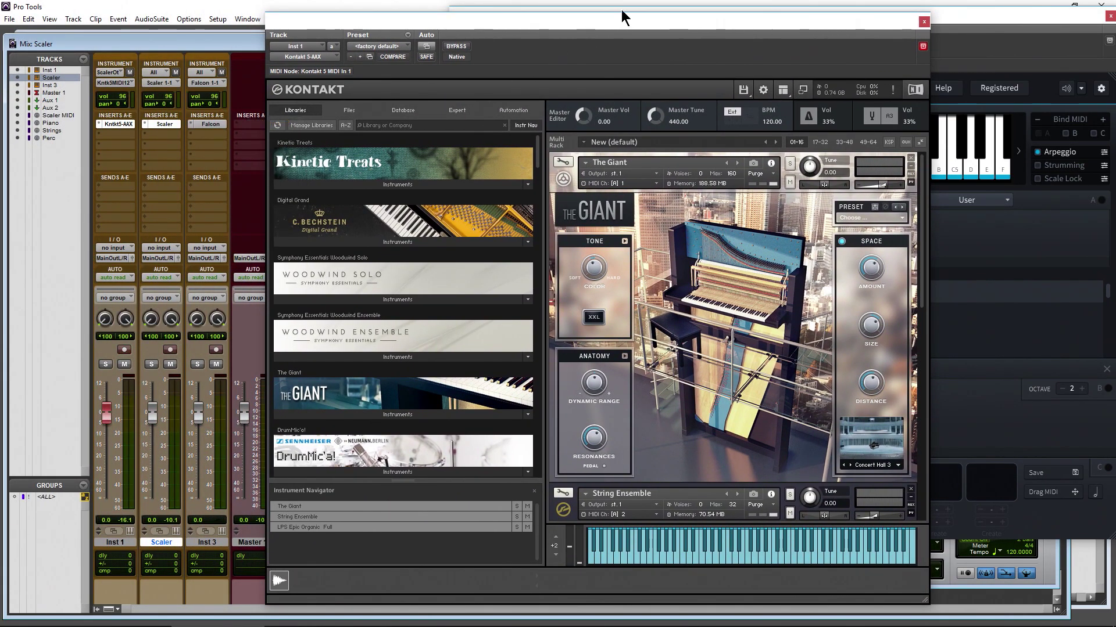
Position Kontakt left of Scaler over the mixer and play arpeggiated E min and D min chords
{"action": "left_click_drag", "start_coordinate": [622, 15], "coordinate": [448, 18]}
{"action": "left_click", "coordinate": [814, 261]}
{"action": "left_click", "coordinate": [667, 423]}
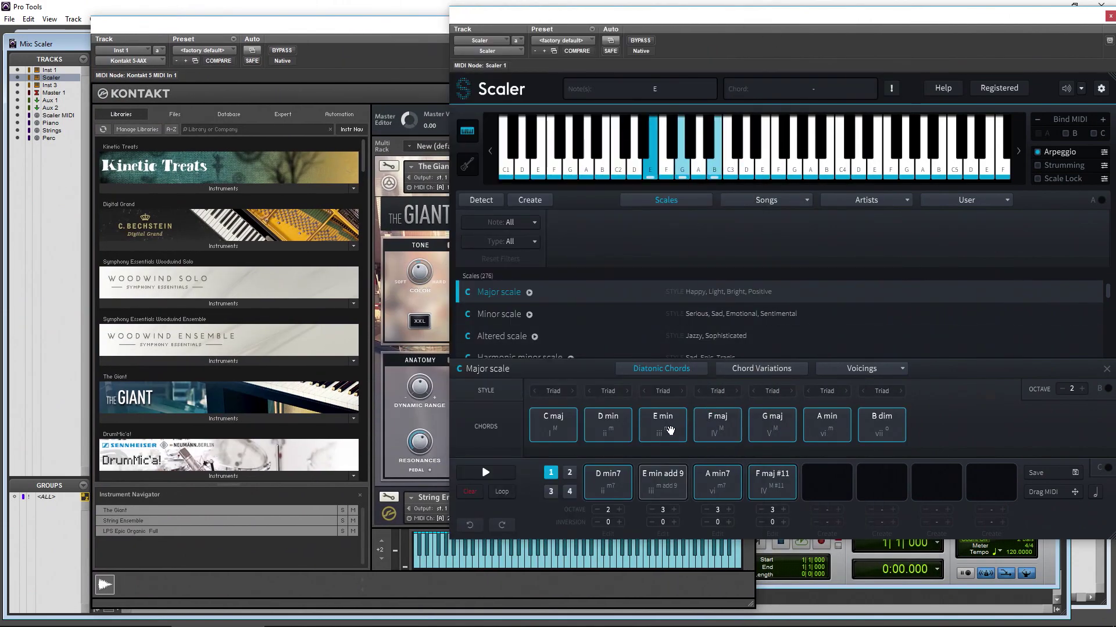
{"action": "left_click", "coordinate": [366, 35]}
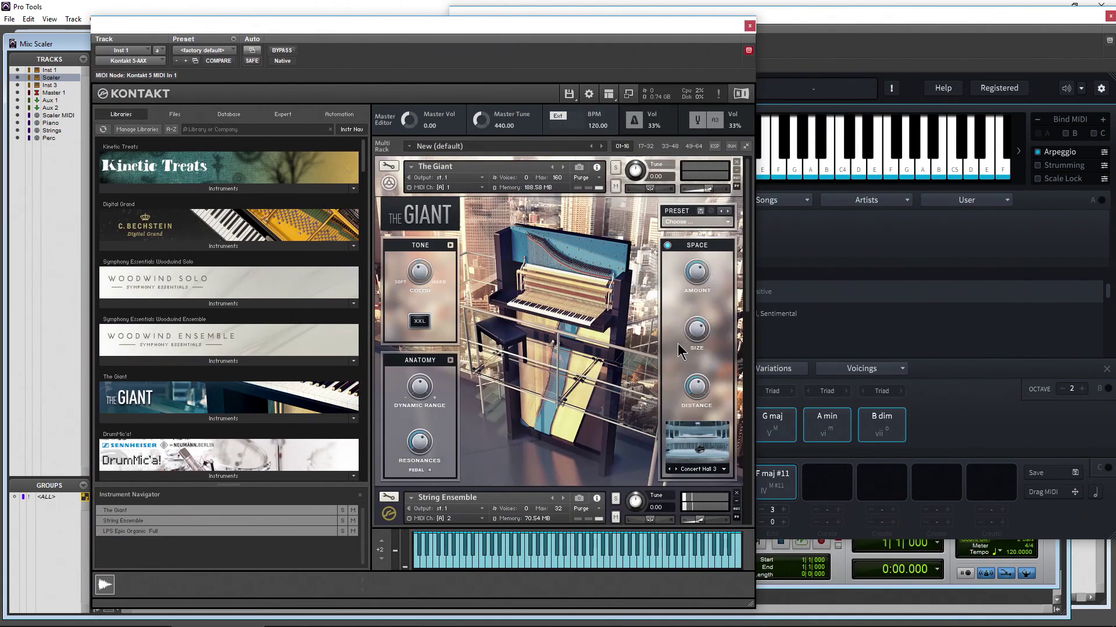
{"action": "left_click_drag", "start_coordinate": [749, 282], "coordinate": [747, 366]}
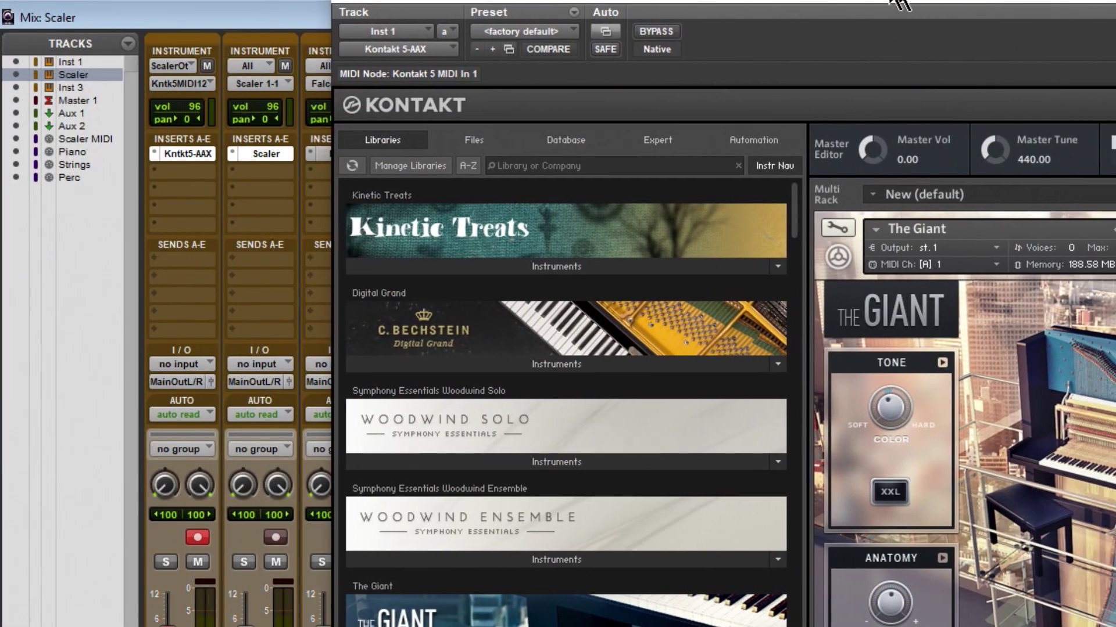
{"action": "left_click_drag", "start_coordinate": [901, 5], "coordinate": [802, 2]}
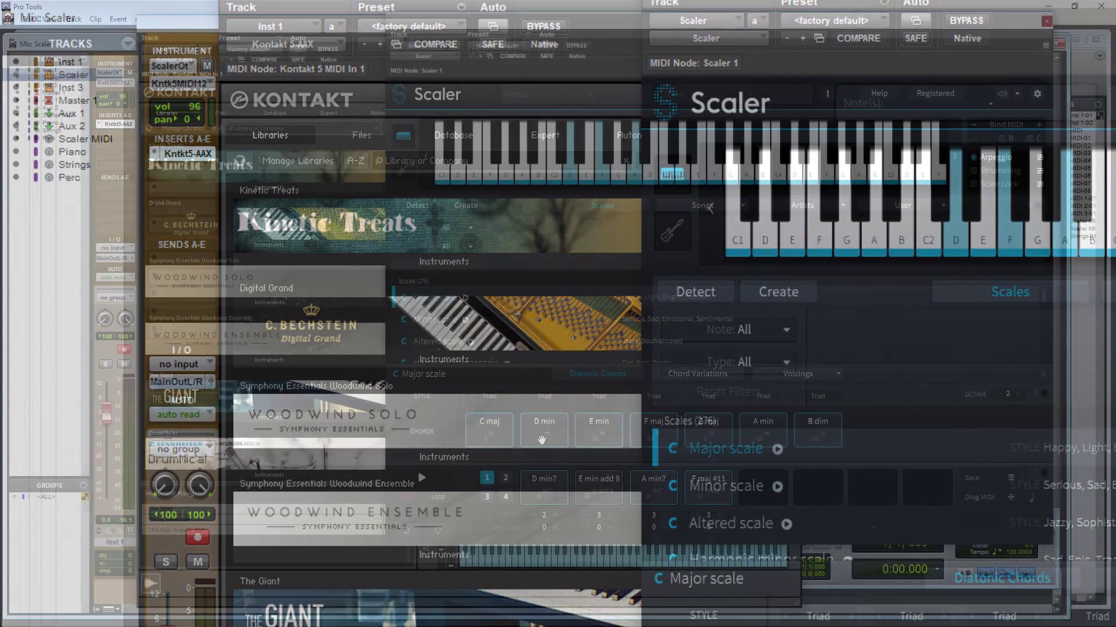
{"action": "left_click", "coordinate": [541, 439]}
{"action": "left_click", "coordinate": [593, 430]}
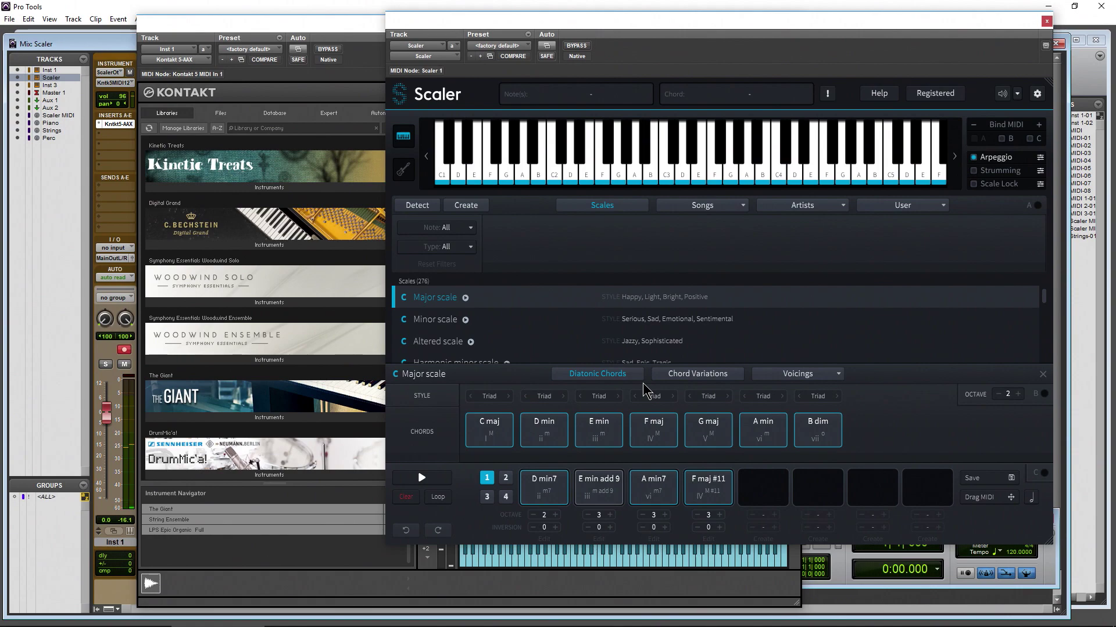
Keep the Scaler track's MIDI input on All and output on Scaler 1-1, and record-arm it
{"action": "left_click", "coordinate": [653, 435]}
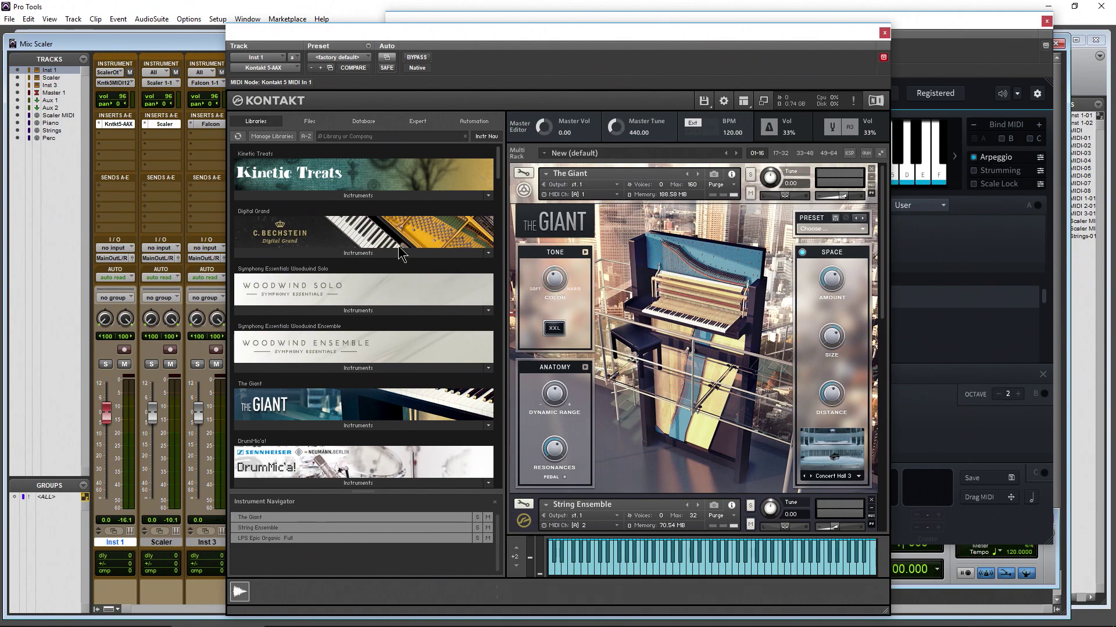
{"action": "left_click_drag", "start_coordinate": [281, 37], "coordinate": [330, 34]}
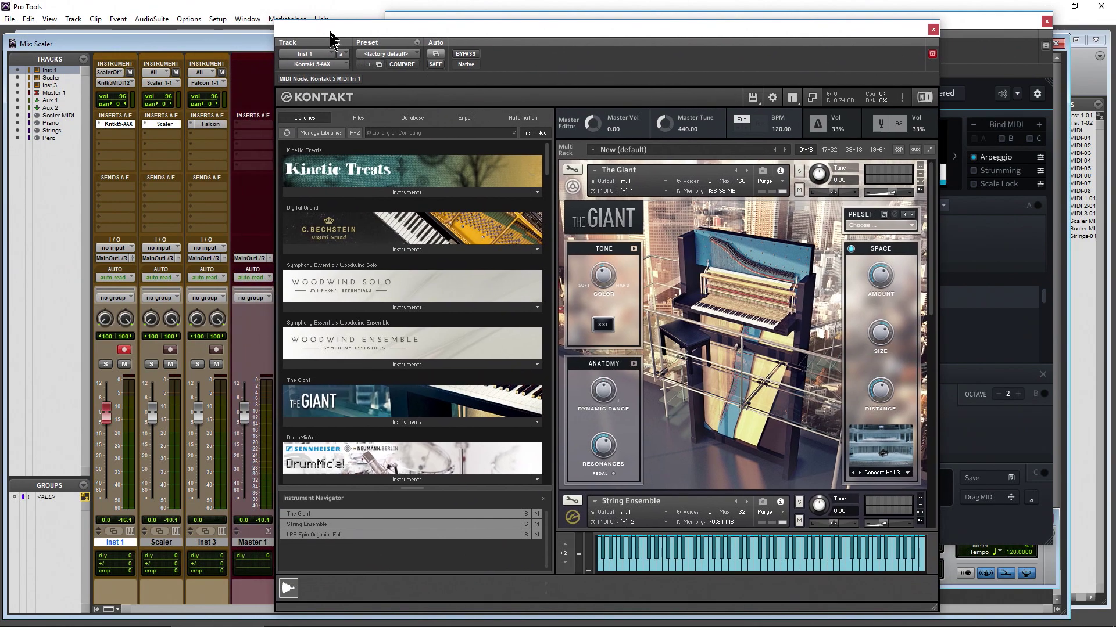
{"action": "left_click", "coordinate": [163, 74]}
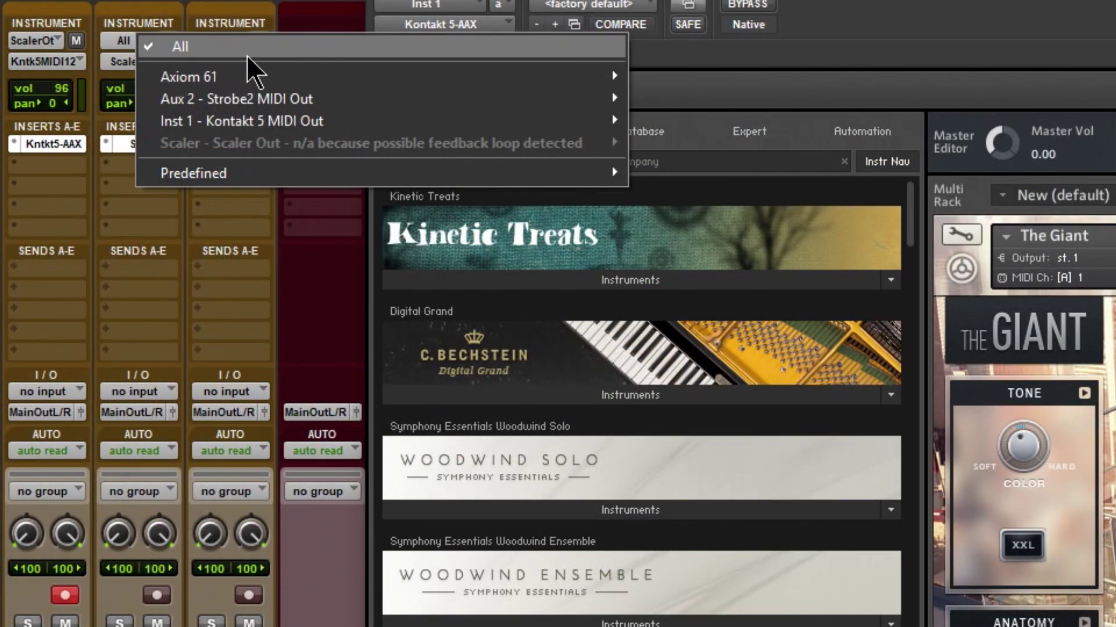
{"action": "mouse_move", "coordinate": [237, 91]}
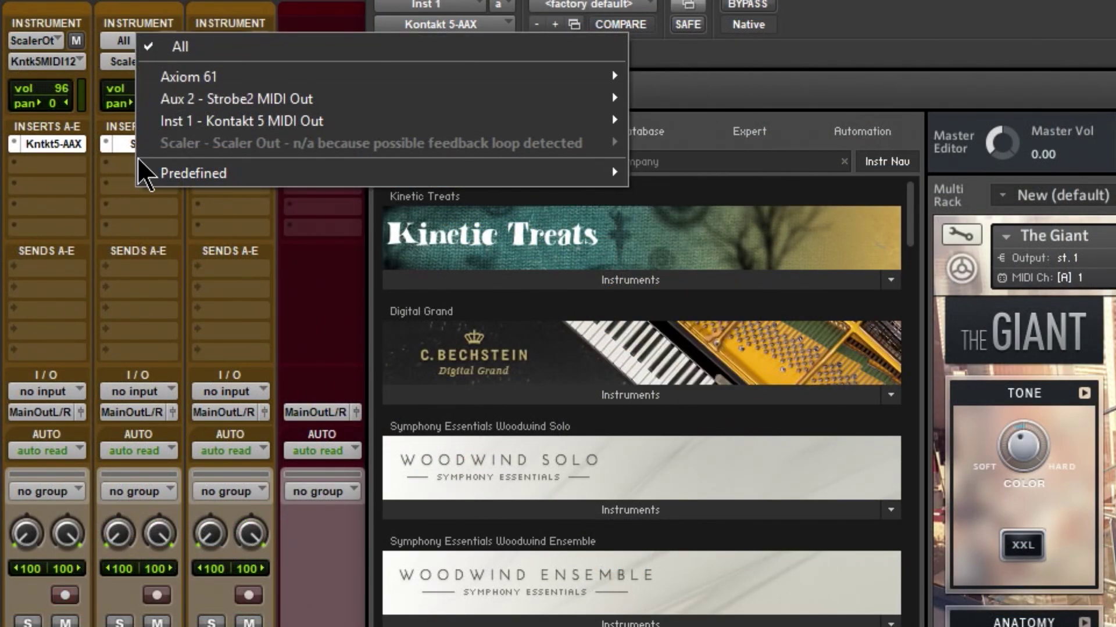
{"action": "left_click", "coordinate": [192, 45]}
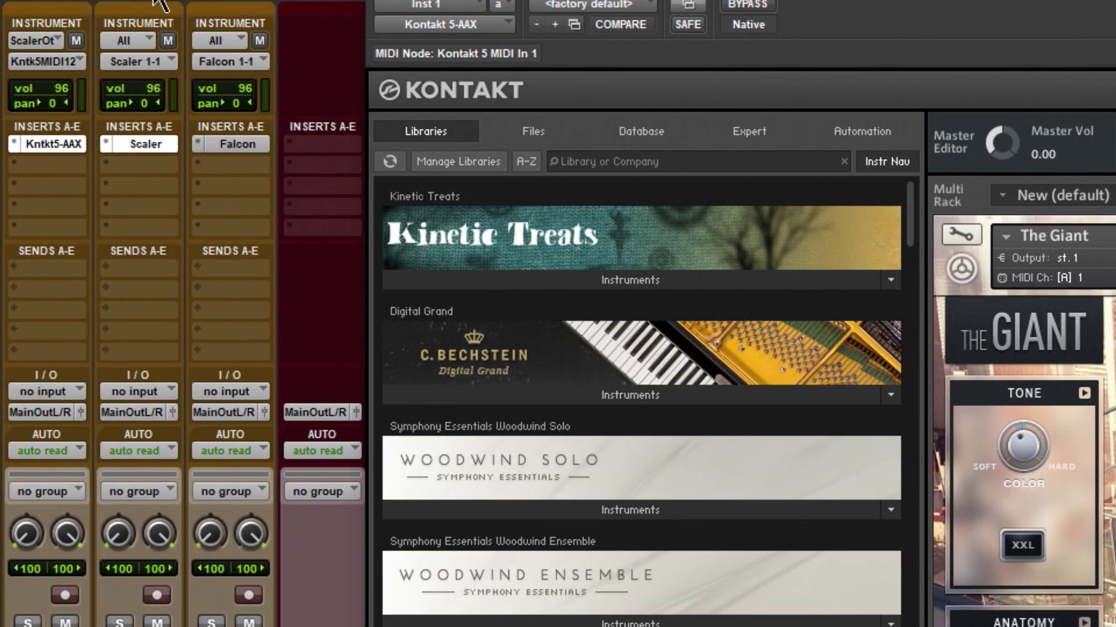
{"action": "left_click", "coordinate": [155, 61]}
{"action": "mouse_move", "coordinate": [261, 167]}
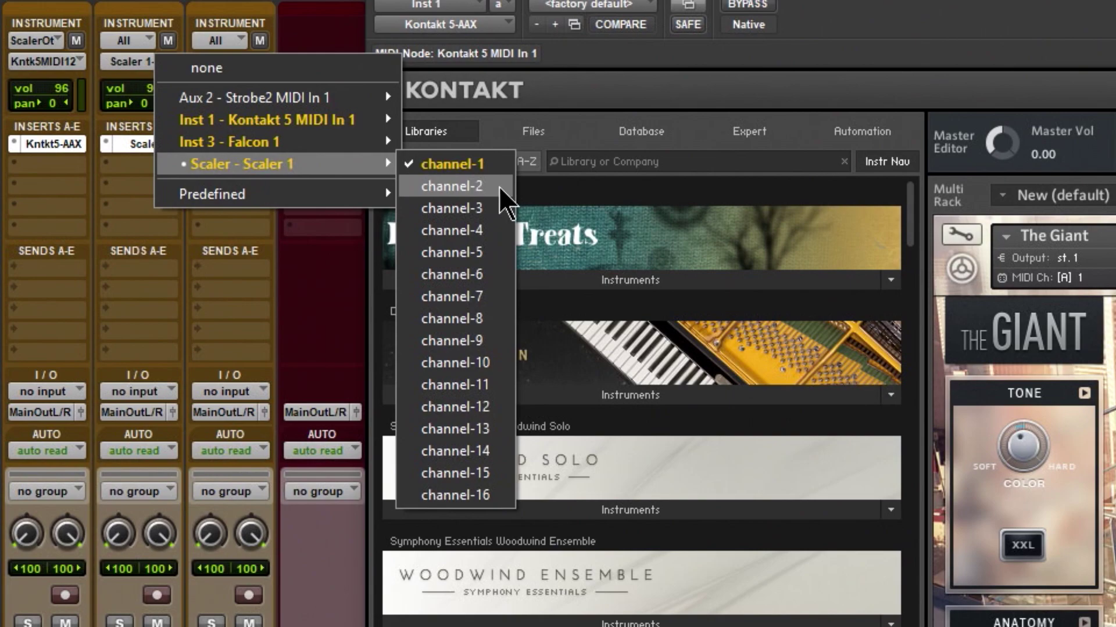
{"action": "left_click", "coordinate": [480, 167]}
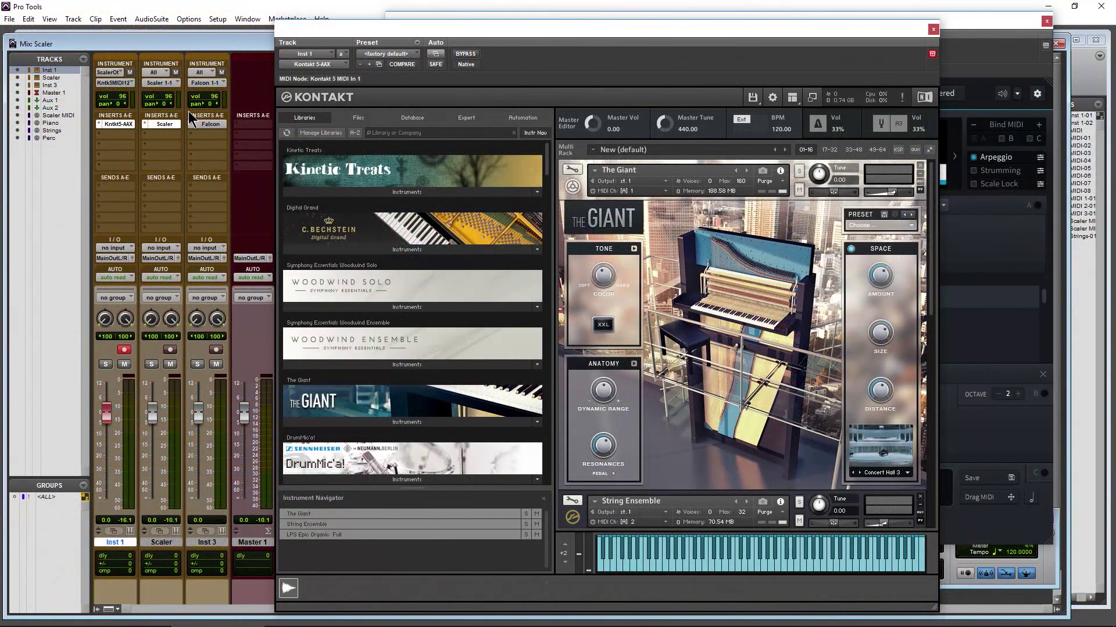
{"action": "left_click", "coordinate": [169, 350]}
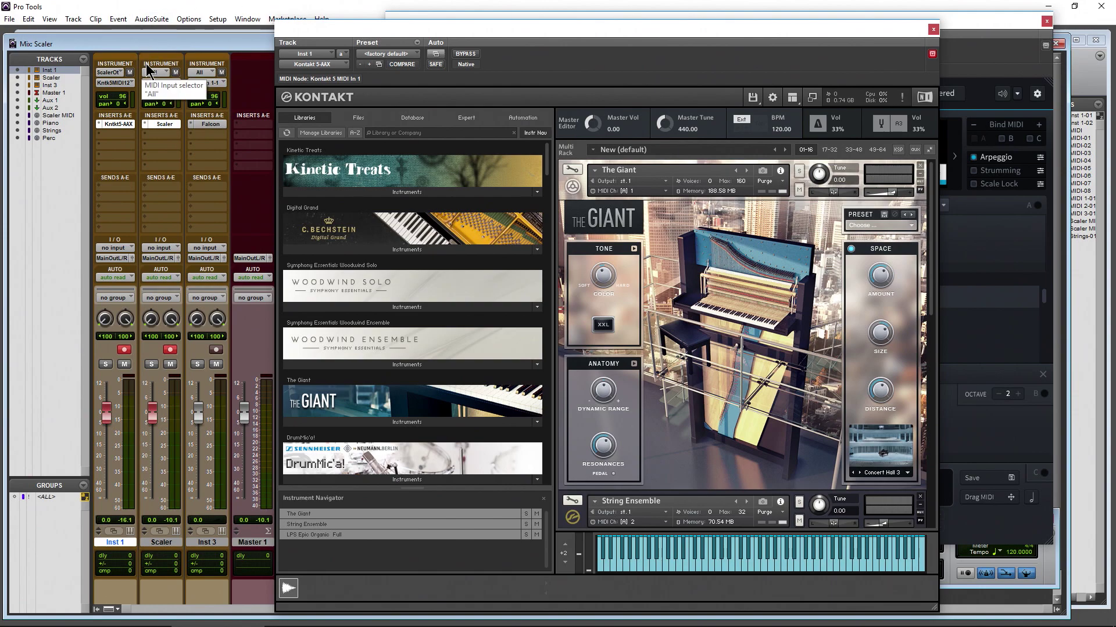
{"action": "left_click", "coordinate": [167, 88]}
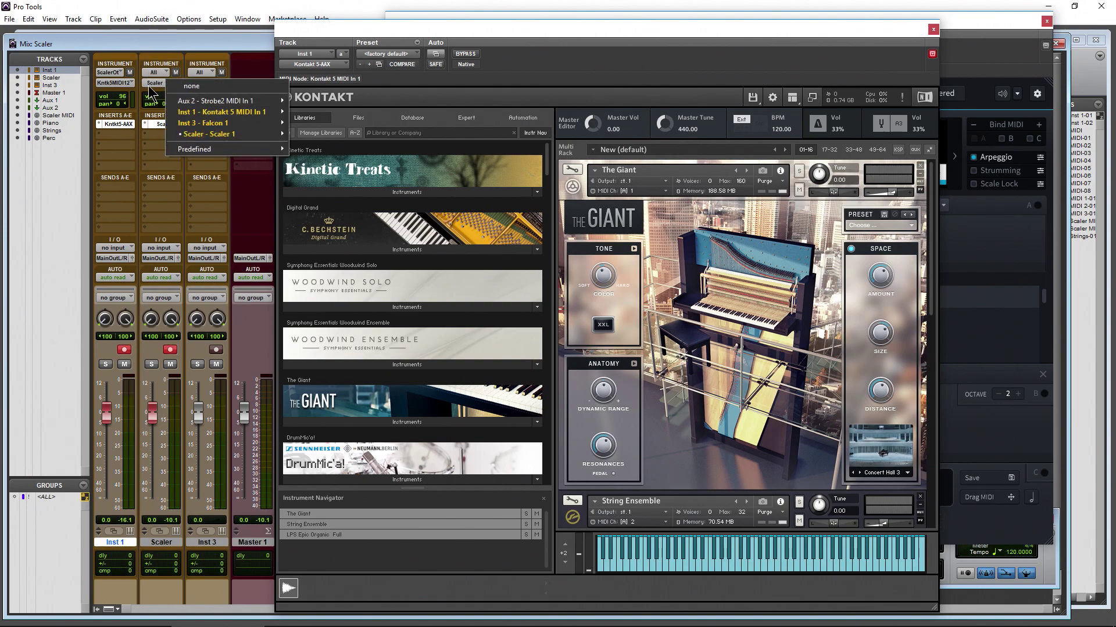
{"action": "left_click", "coordinate": [110, 58]}
Set Inst 1's MIDI input to Scaler Out on all channels, output to Kontakt 5 MIDI In 1
{"action": "left_click", "coordinate": [116, 73]}
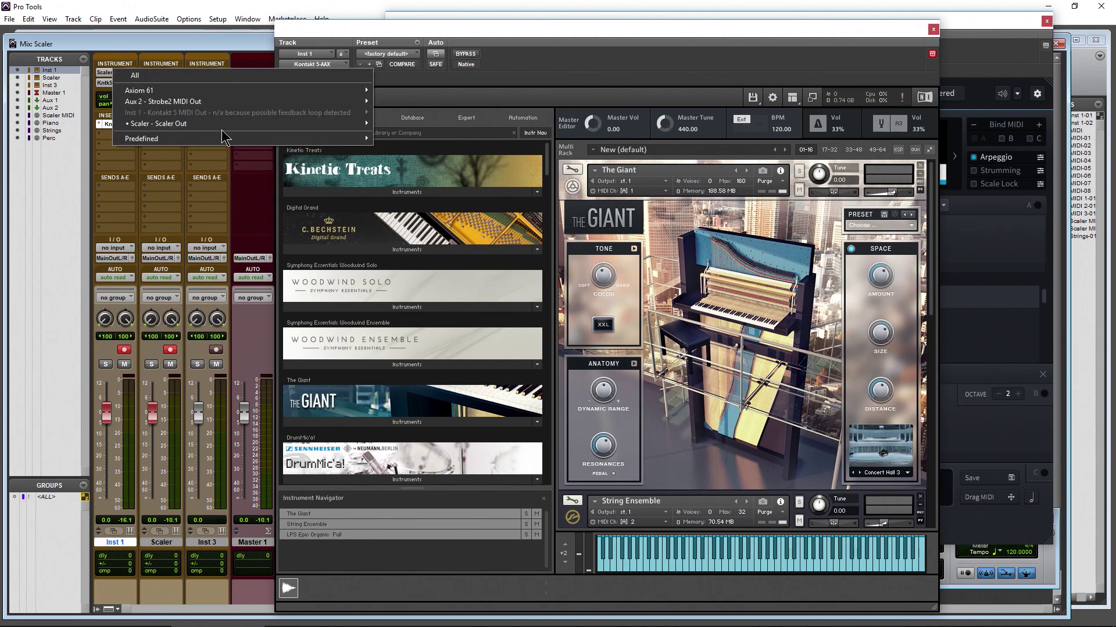
{"action": "mouse_move", "coordinate": [226, 124]}
{"action": "left_click", "coordinate": [388, 125]}
{"action": "left_click", "coordinate": [157, 72]}
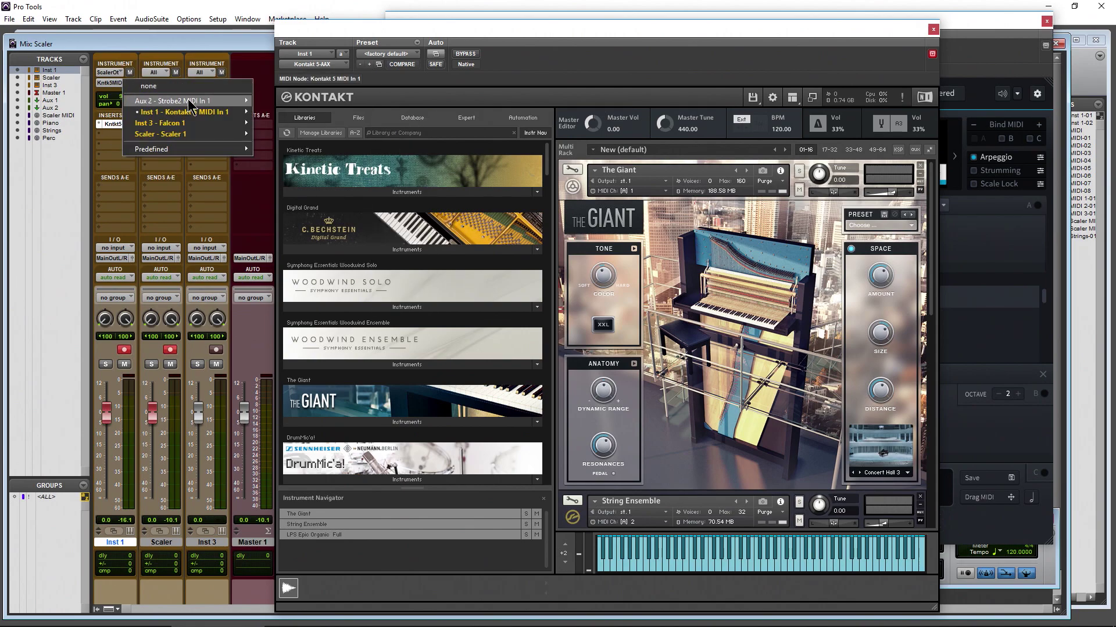
{"action": "mouse_move", "coordinate": [192, 113]}
{"action": "left_click", "coordinate": [278, 122]}
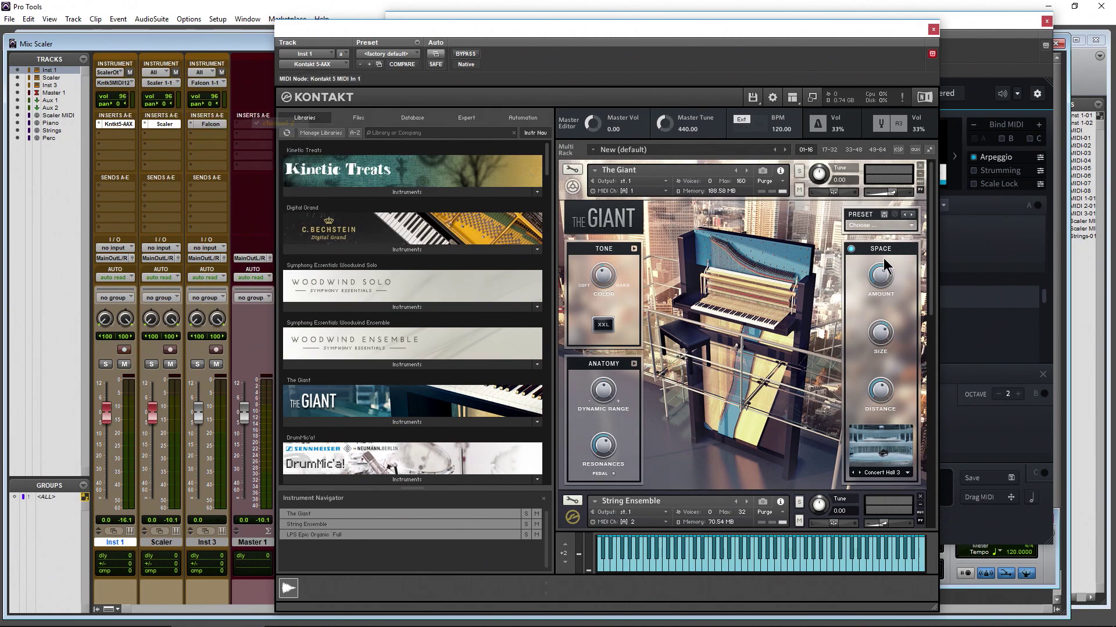
Scroll the Kontakt rack down to String Ensemble, then bring Scaler back to the front
{"action": "left_click_drag", "start_coordinate": [936, 224], "coordinate": [930, 349]}
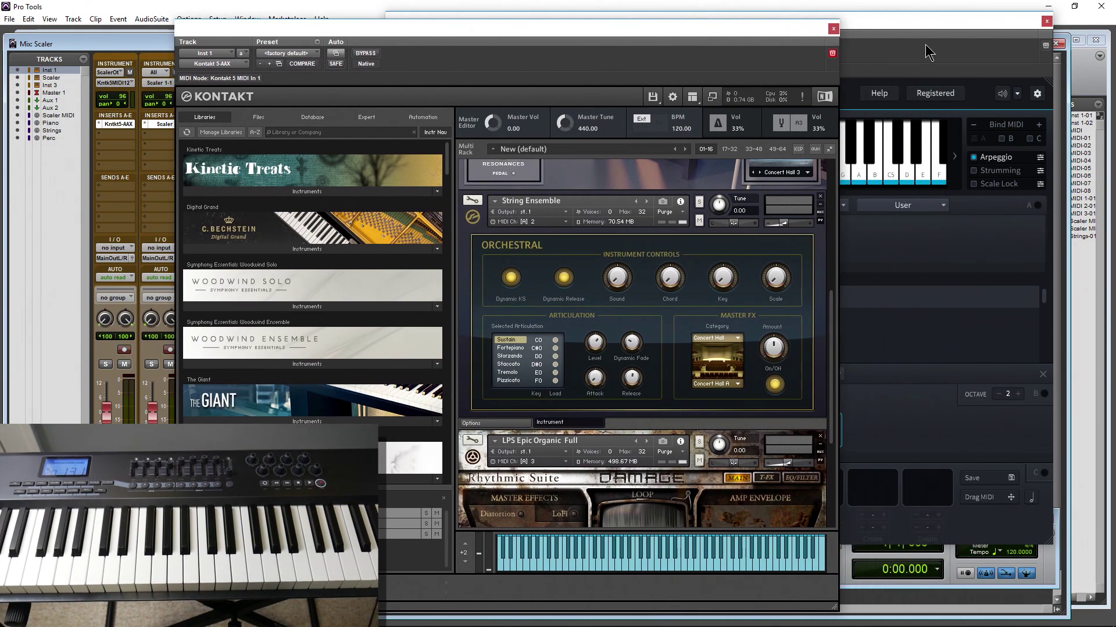
{"action": "left_click", "coordinate": [925, 44]}
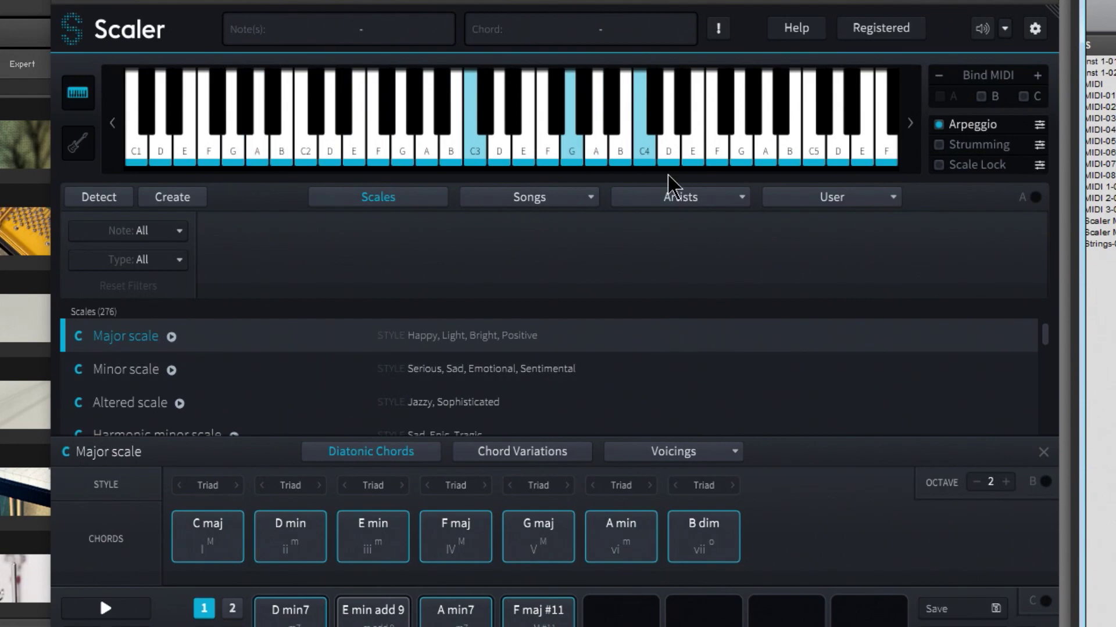
Tick Scaler's Bind MIDI B checkbox so keyboard notes trigger section B chords
{"action": "left_click", "coordinate": [981, 96]}
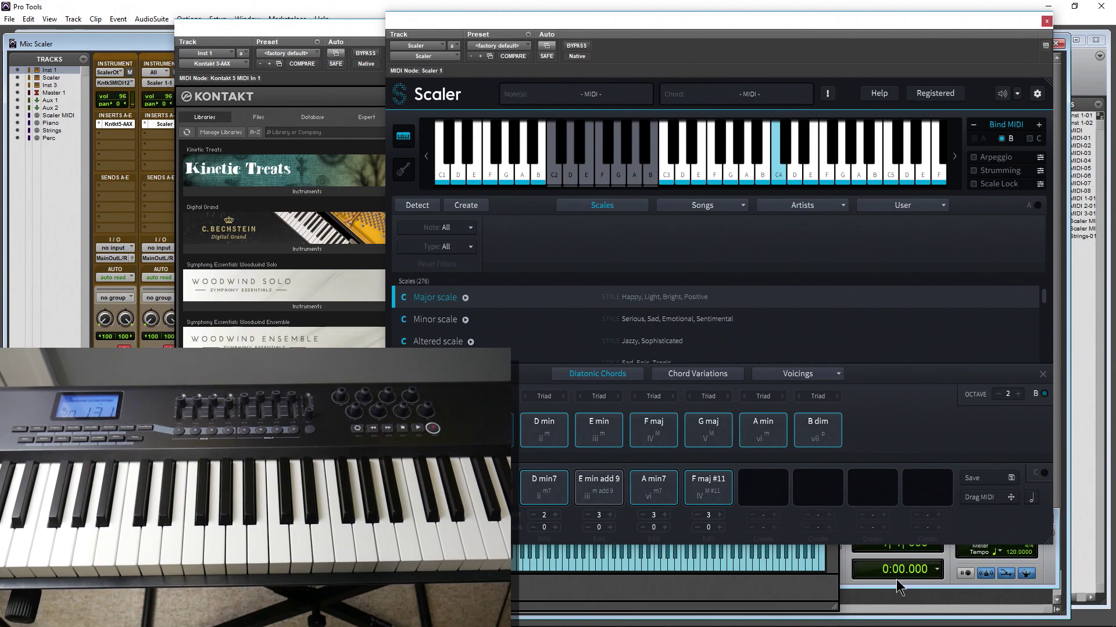
Record a keyboard-driven chord pass from the Transport
{"action": "left_click", "coordinate": [852, 585]}
{"action": "left_click", "coordinate": [820, 541]}
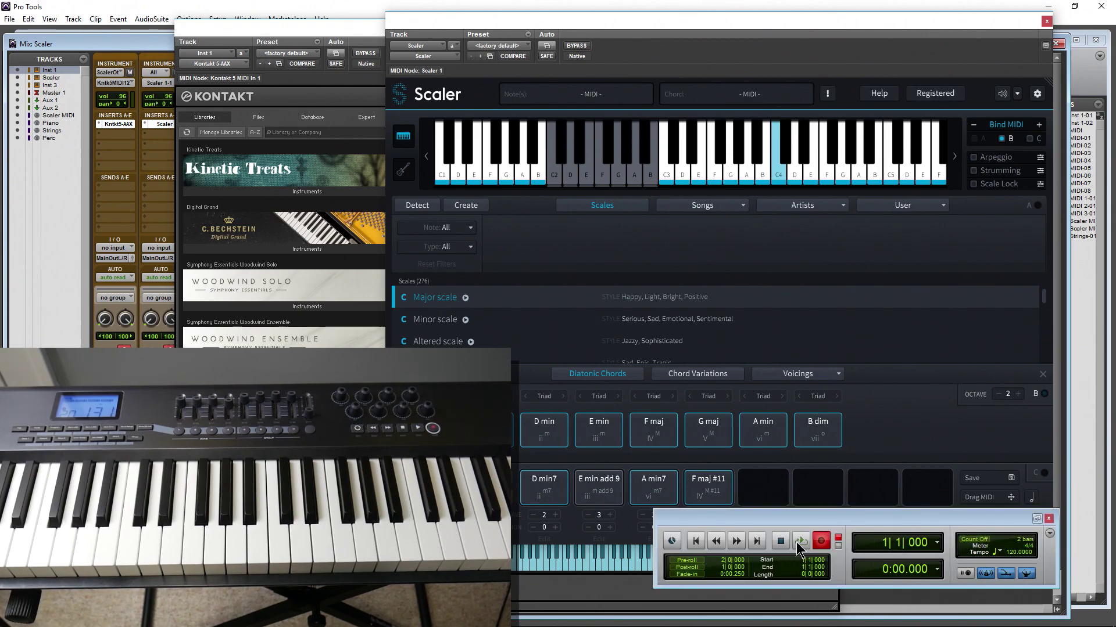
{"action": "left_click", "coordinate": [796, 542]}
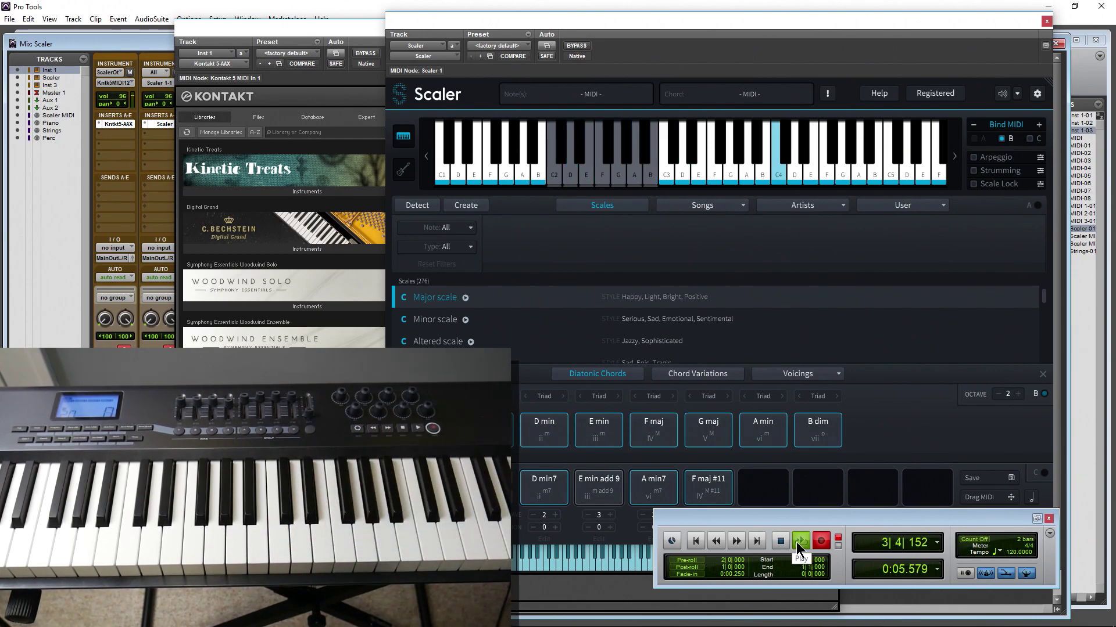
{"action": "left_click", "coordinate": [796, 542]}
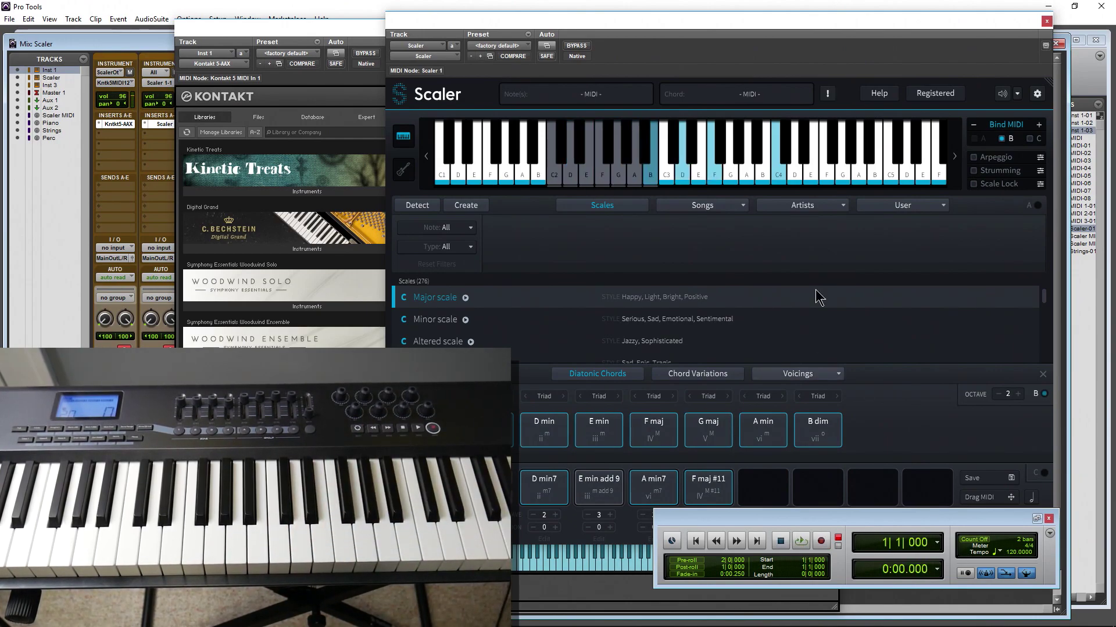
In the Edit window, close both plugins and play back clips Inst 1-03 and Scaler-01 from about 0:01.5
{"action": "left_click", "coordinate": [1078, 70]}
{"action": "left_click", "coordinate": [1046, 21]}
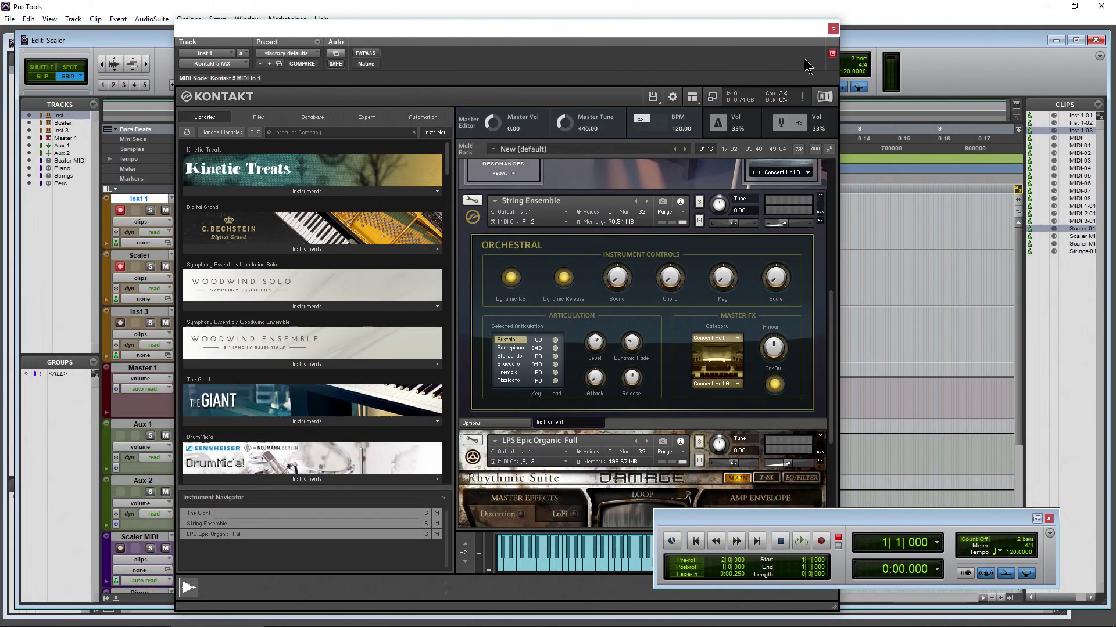
{"action": "left_click", "coordinate": [833, 29]}
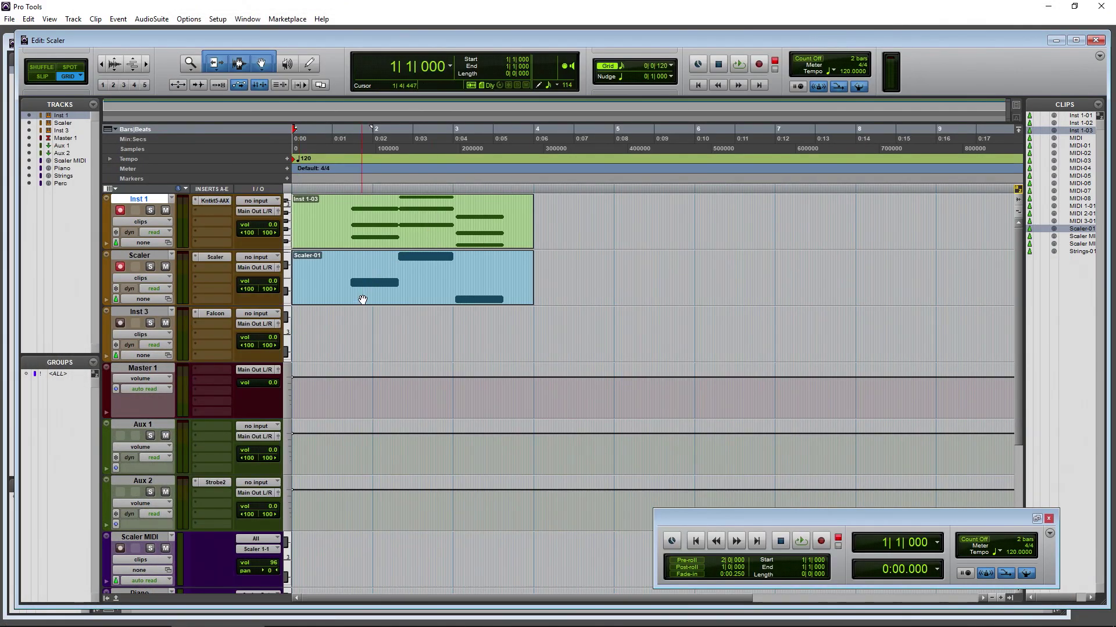
{"action": "left_click", "coordinate": [380, 297]}
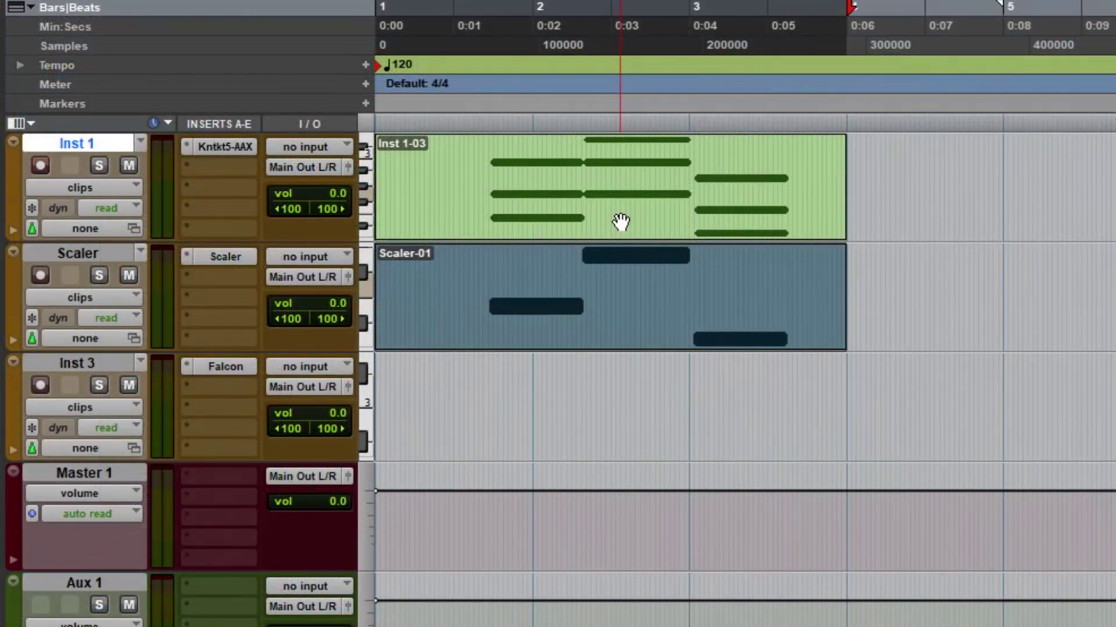
{"action": "left_click", "coordinate": [455, 227]}
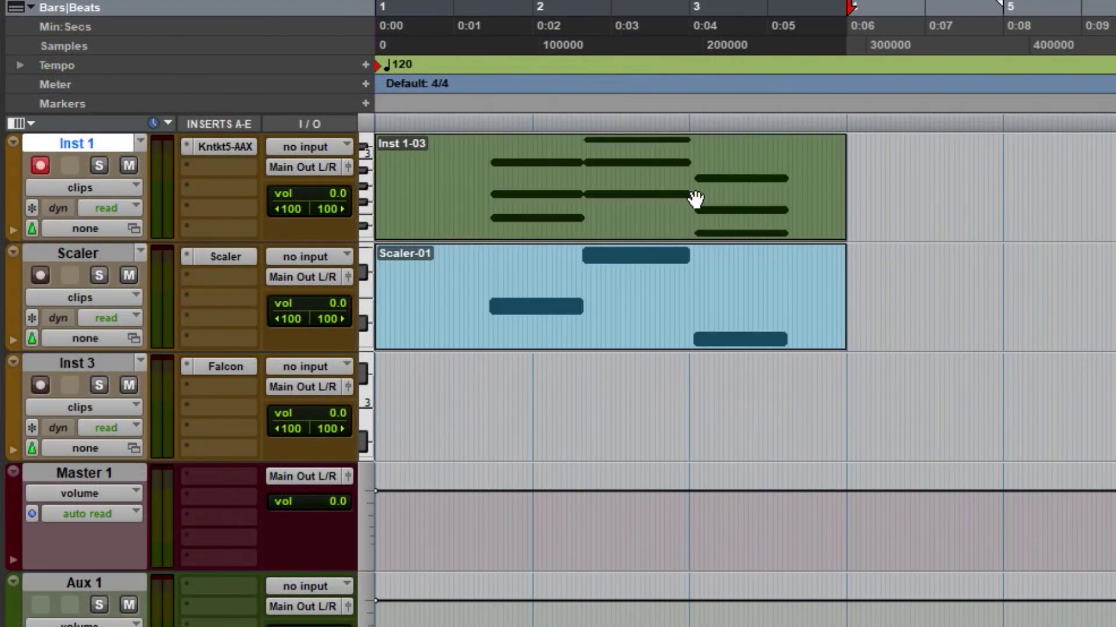
{"action": "left_click", "coordinate": [493, 29]}
{"action": "key", "text": "space"}
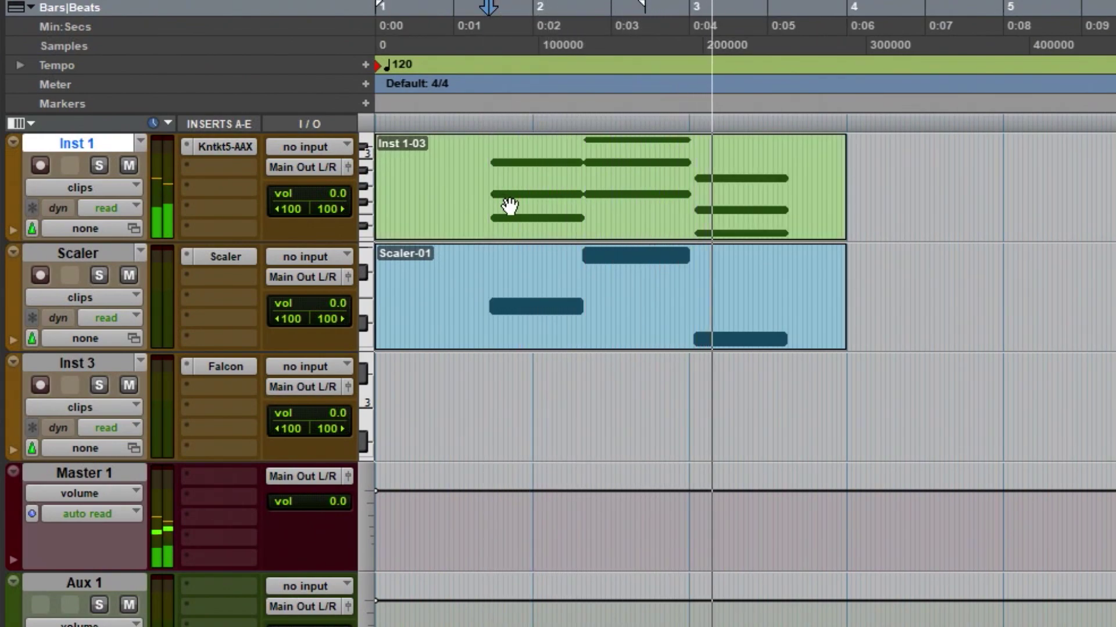
{"action": "key", "text": "space"}
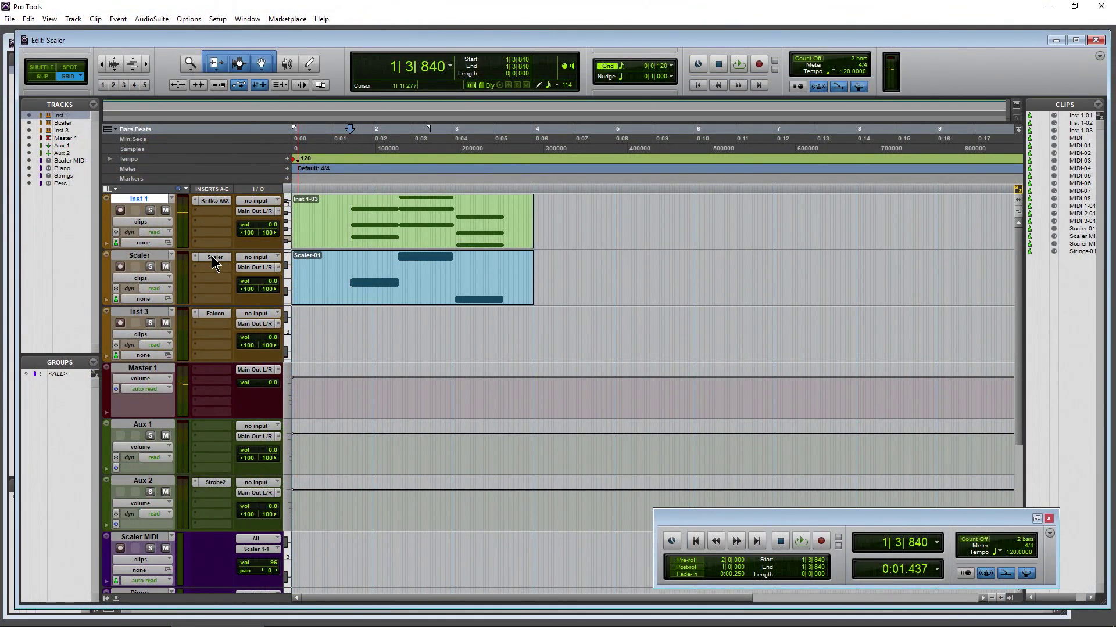
Drop a Scaler chord onto Inst 1 as clip MIDI-09, then load Scaler's Acid Jazz song chords
{"action": "left_click", "coordinate": [212, 256]}
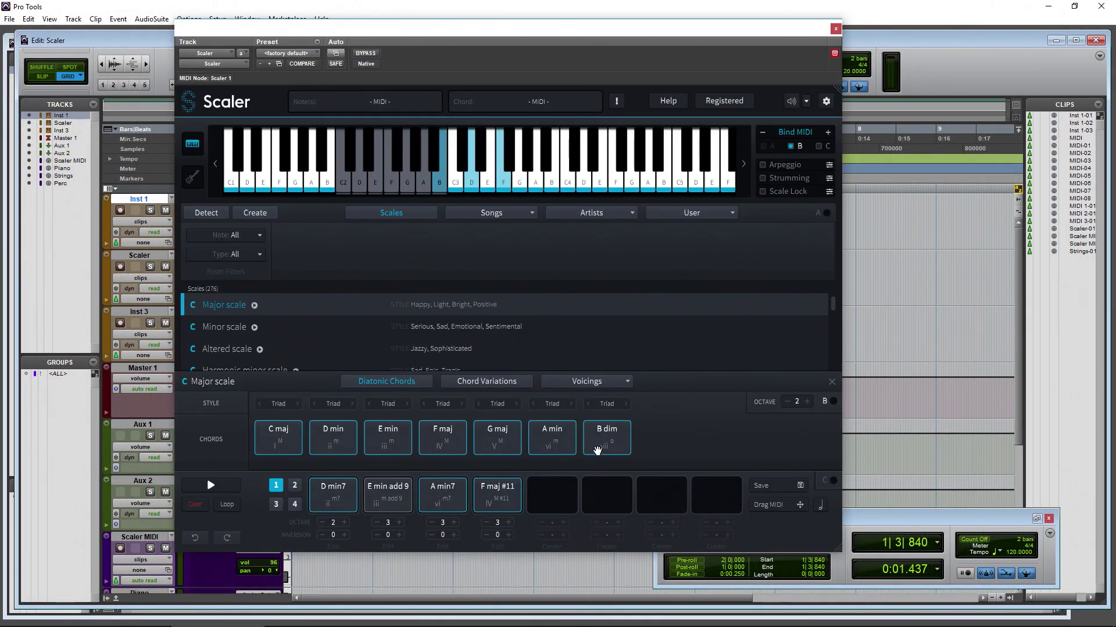
{"action": "left_click_drag", "start_coordinate": [864, 244], "coordinate": [866, 245]}
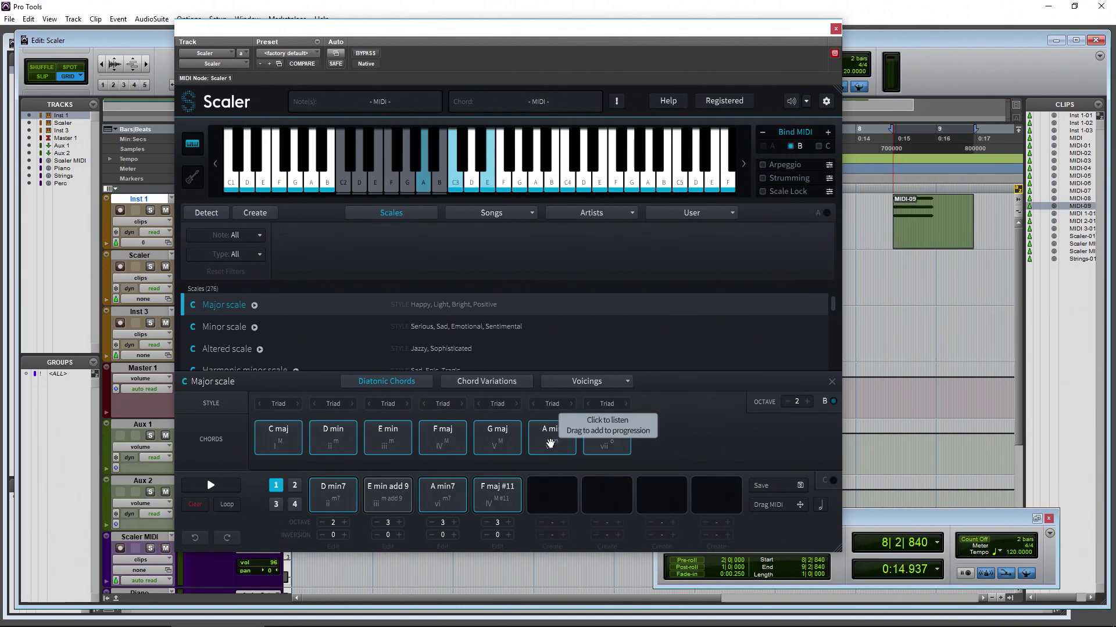
{"action": "left_click", "coordinate": [476, 215]}
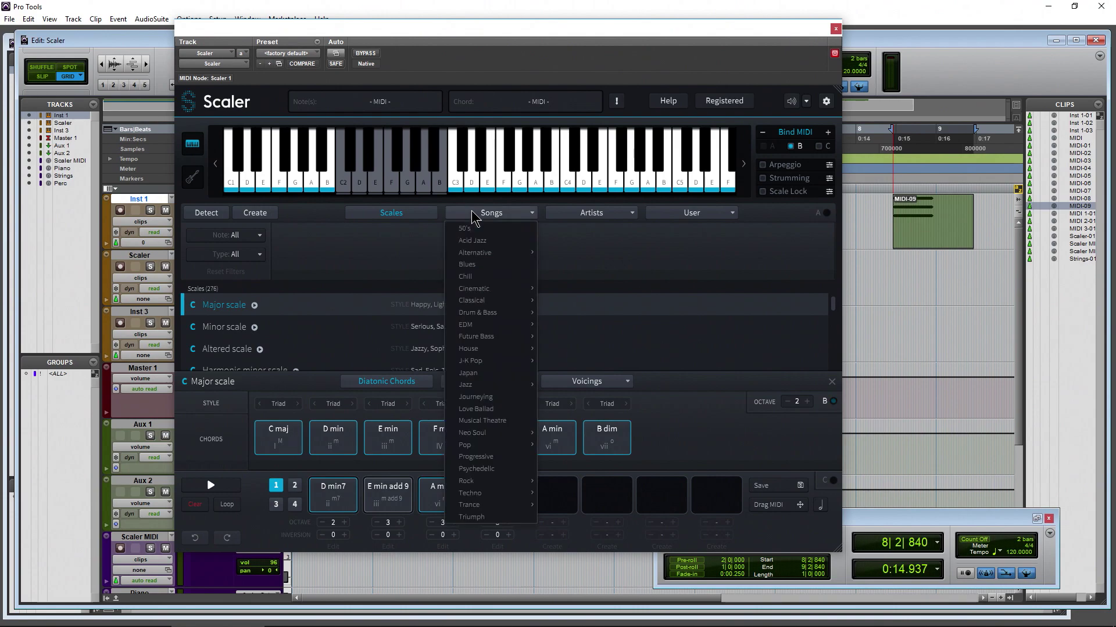
{"action": "left_click", "coordinate": [486, 248]}
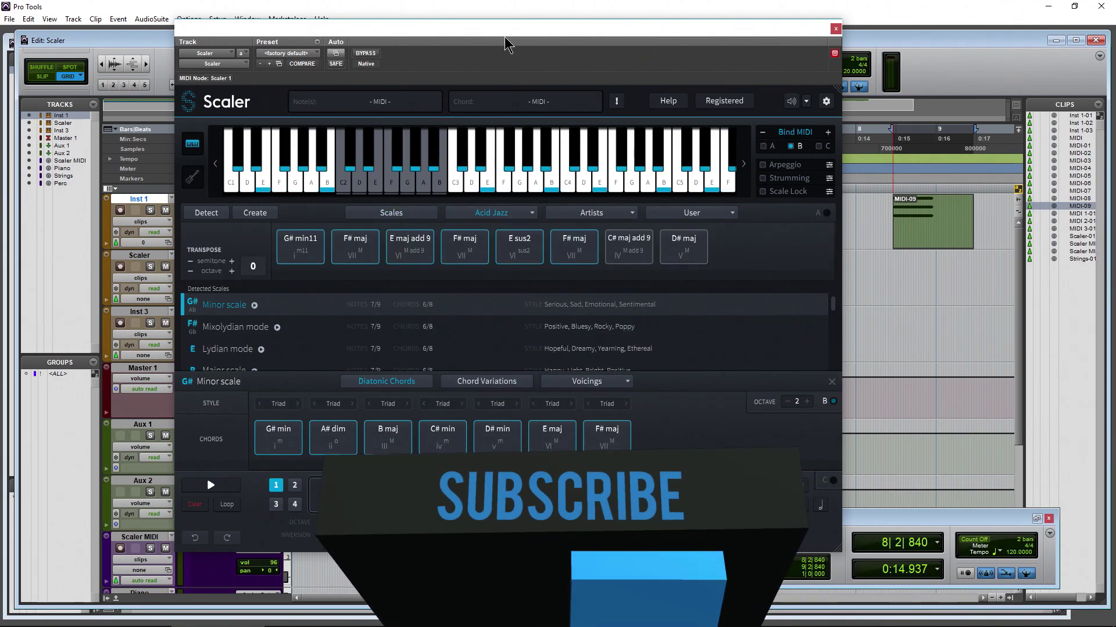
{"action": "left_click_drag", "start_coordinate": [523, 38], "coordinate": [600, 33]}
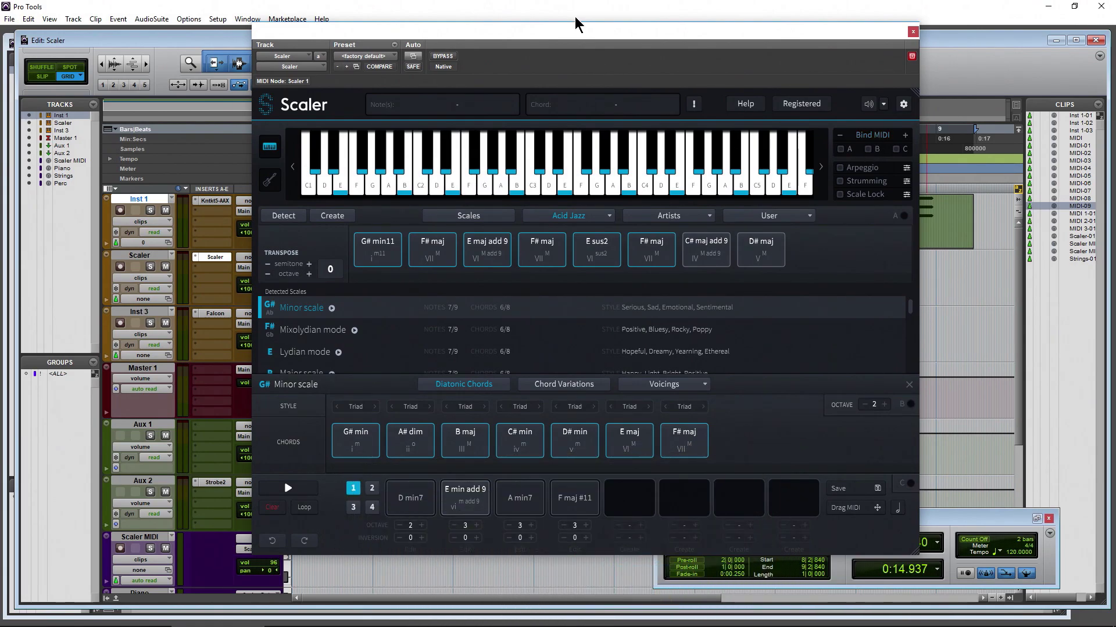
{"action": "left_click_drag", "start_coordinate": [557, 44], "coordinate": [571, 58]}
Switch to the Mix window and shift the Scaler window aside to reveal the channel strips
{"action": "key", "text": "ctrl+equal"}
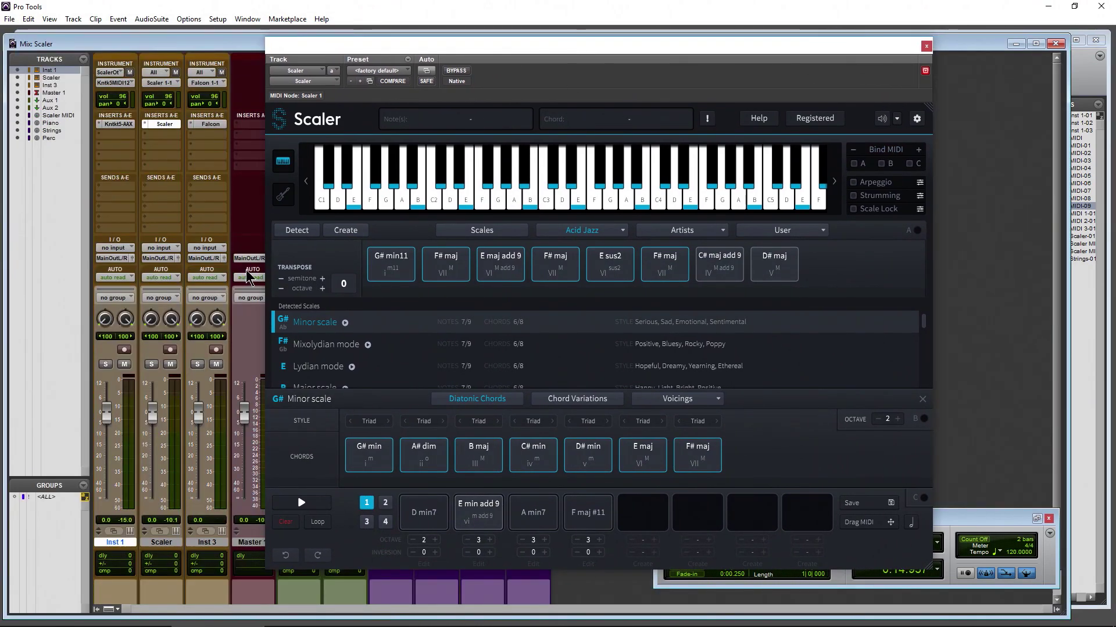
{"action": "left_click_drag", "start_coordinate": [333, 60], "coordinate": [522, 66]}
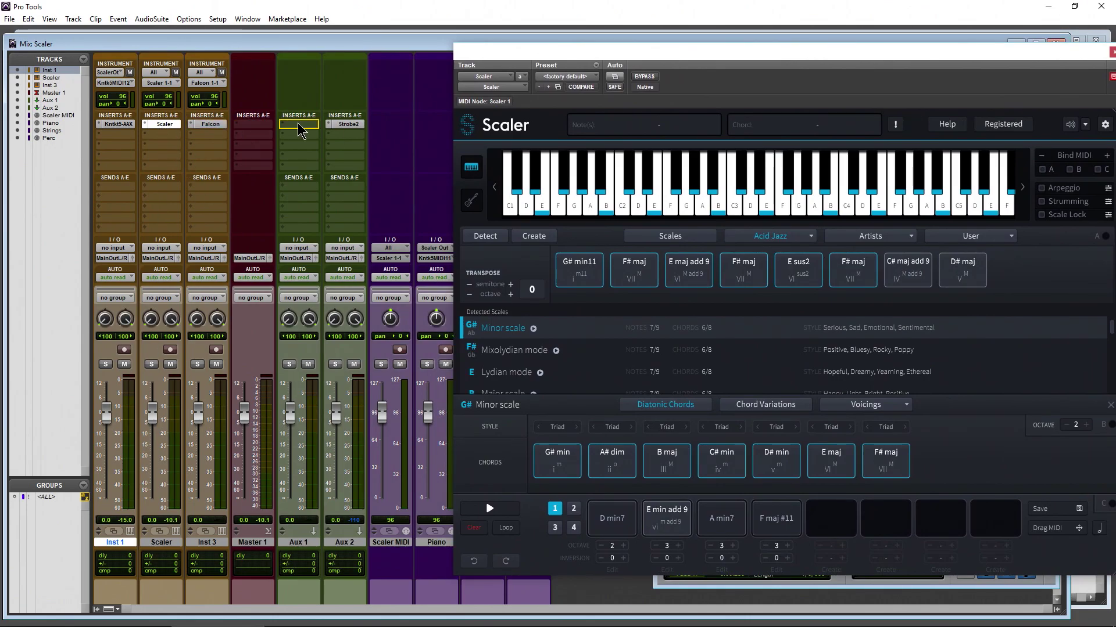
{"action": "left_click_drag", "start_coordinate": [299, 129], "coordinate": [299, 129]}
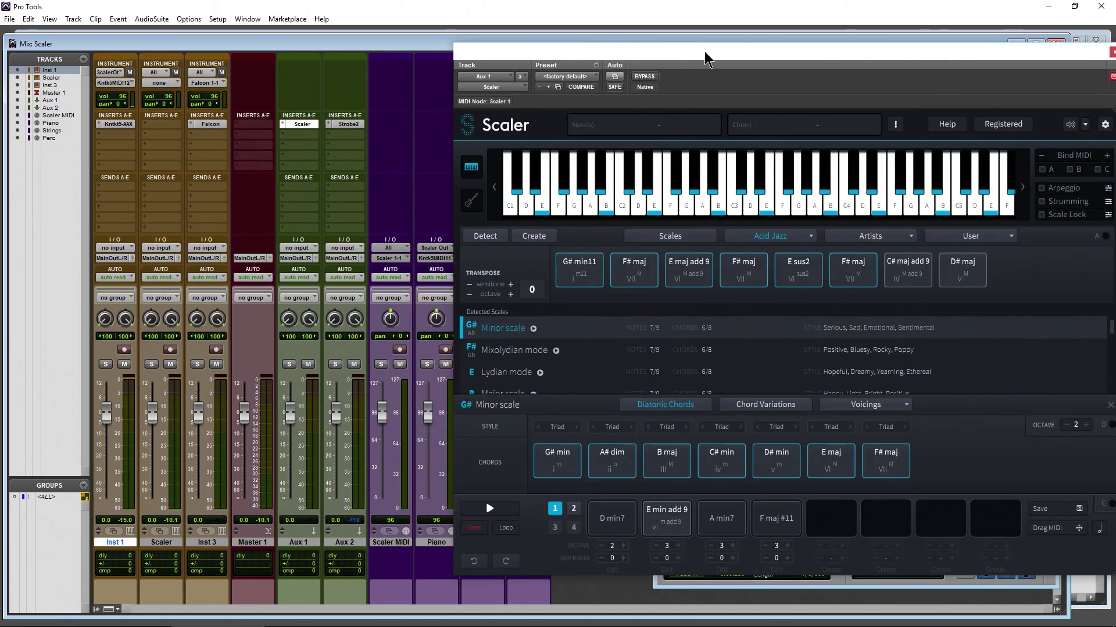
{"action": "left_click_drag", "start_coordinate": [705, 56], "coordinate": [558, 60]}
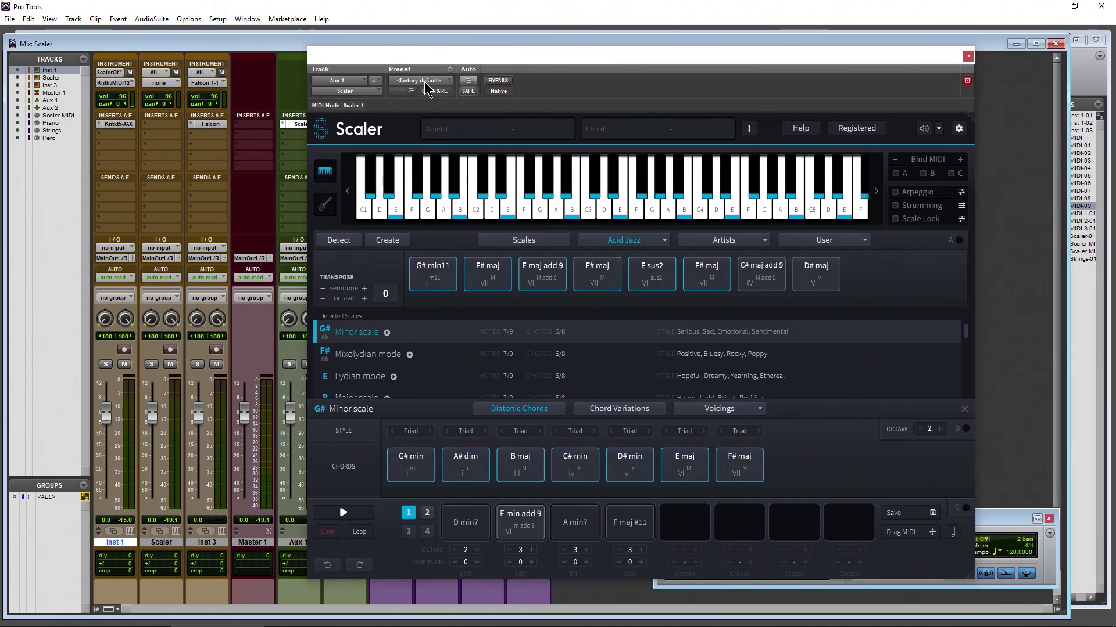
{"action": "left_click_drag", "start_coordinate": [410, 60], "coordinate": [495, 63]}
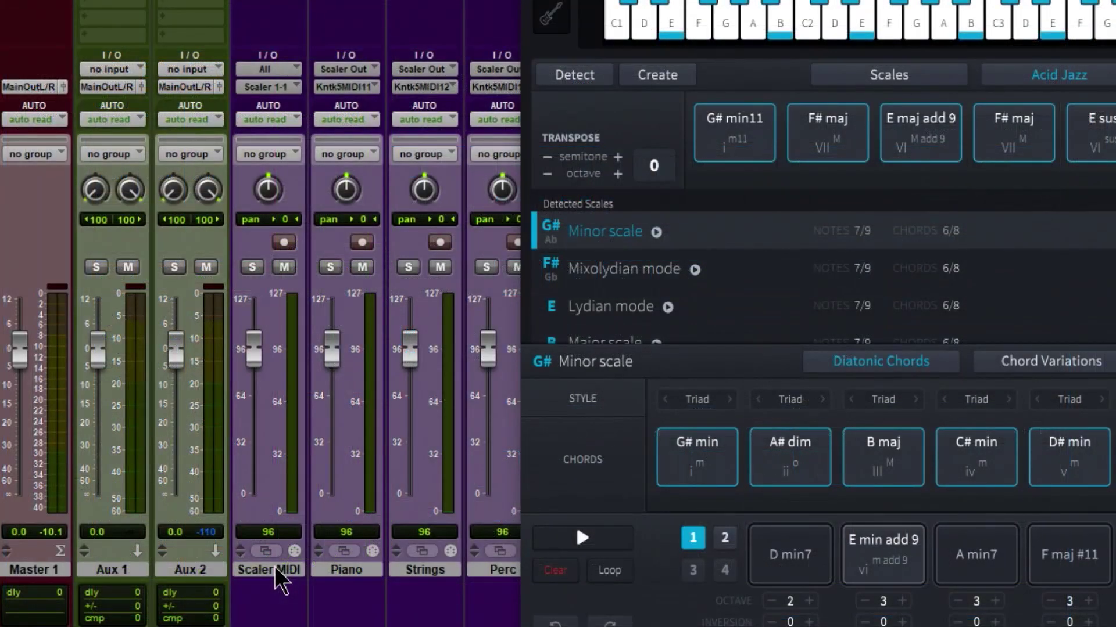
Verify Scaler MIDI's MIDI input is All and its output is Scaler 1-1, changing nothing
{"action": "left_click", "coordinate": [394, 547]}
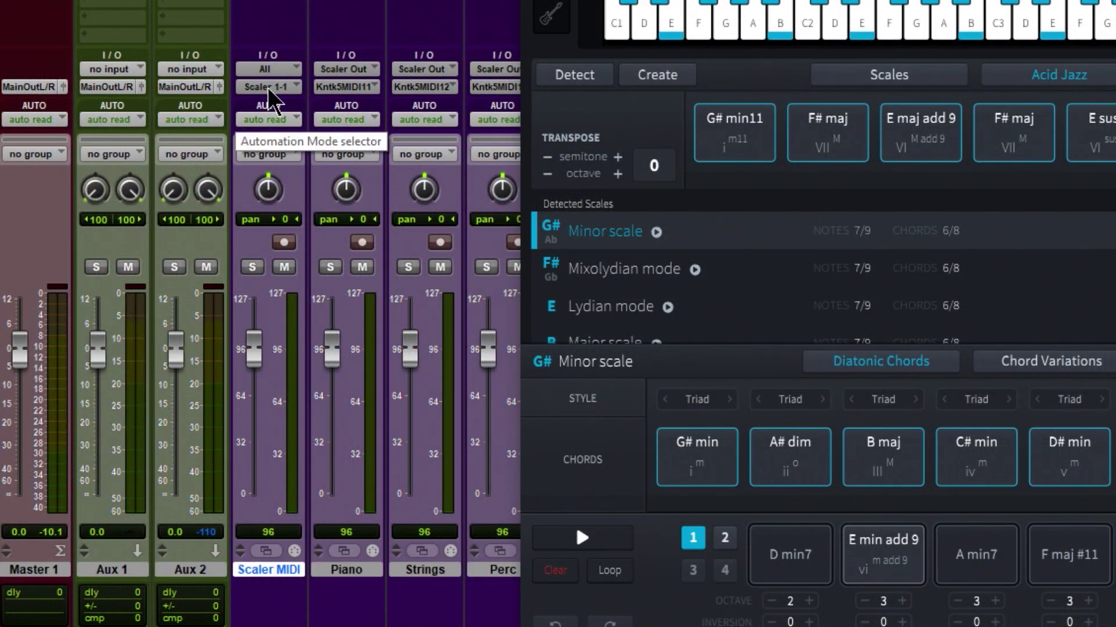
{"action": "left_click", "coordinate": [270, 69]}
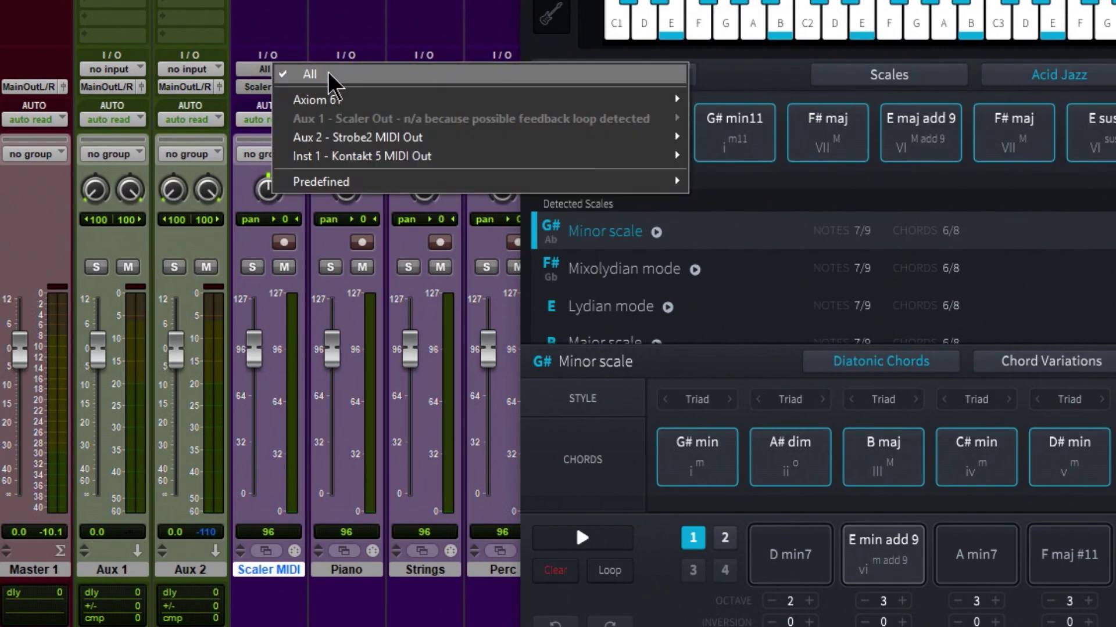
{"action": "mouse_move", "coordinate": [494, 104]}
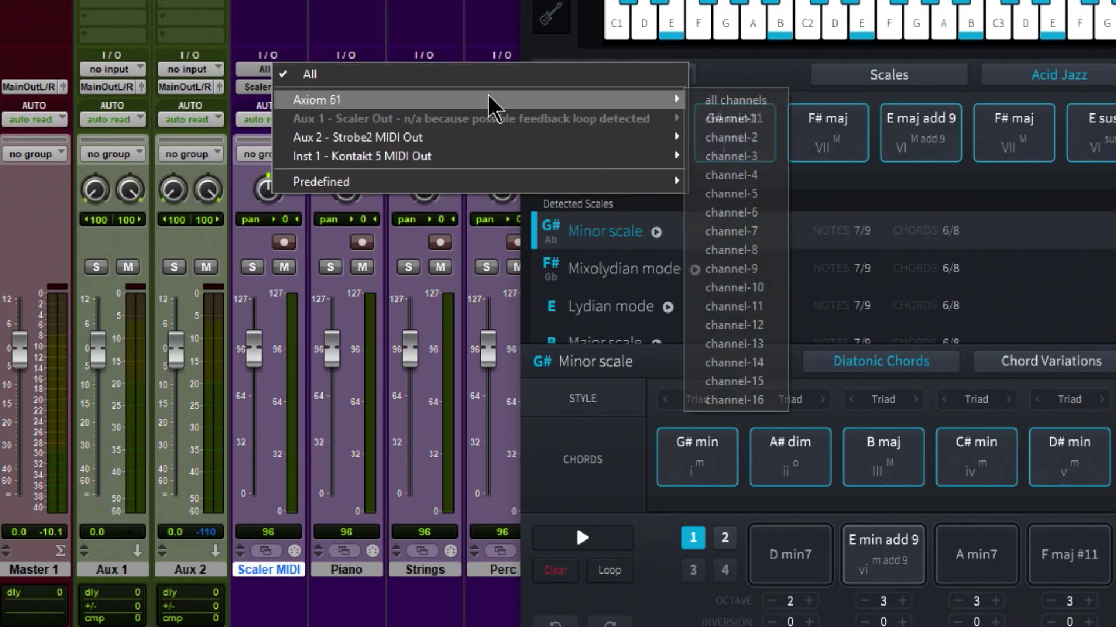
{"action": "left_click", "coordinate": [270, 8]}
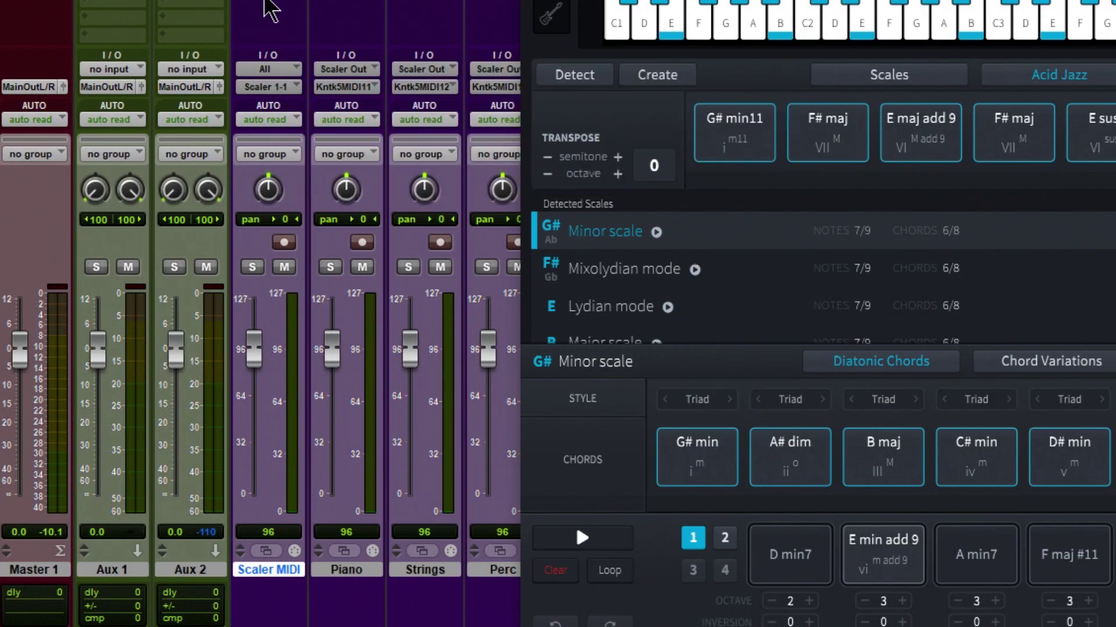
{"action": "left_click", "coordinate": [283, 87]}
{"action": "mouse_move", "coordinate": [409, 124]}
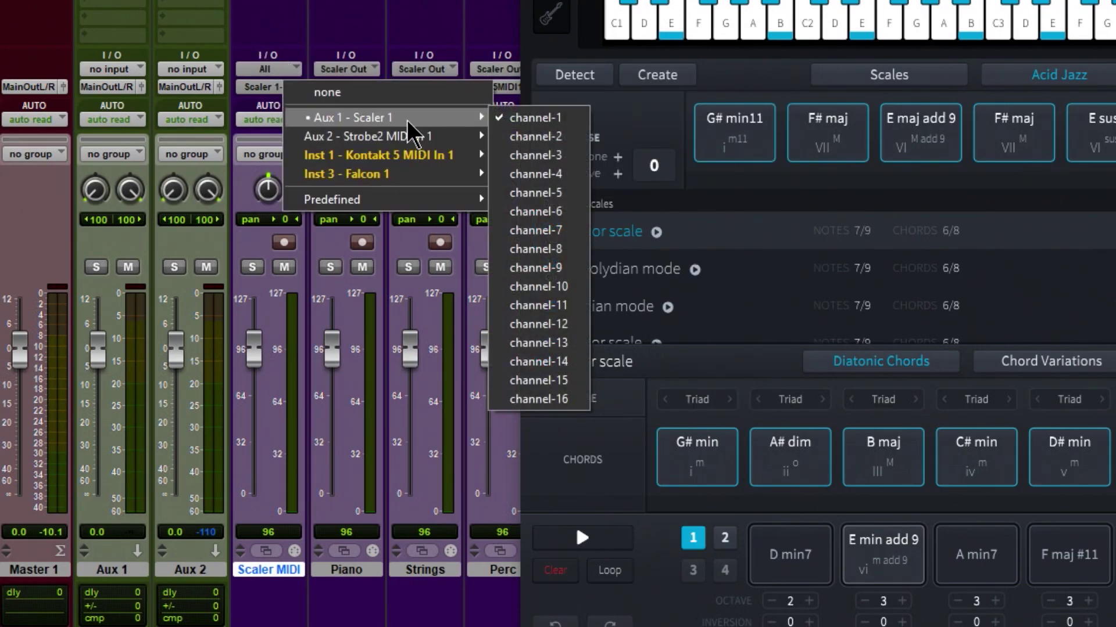
{"action": "left_click", "coordinate": [536, 119]}
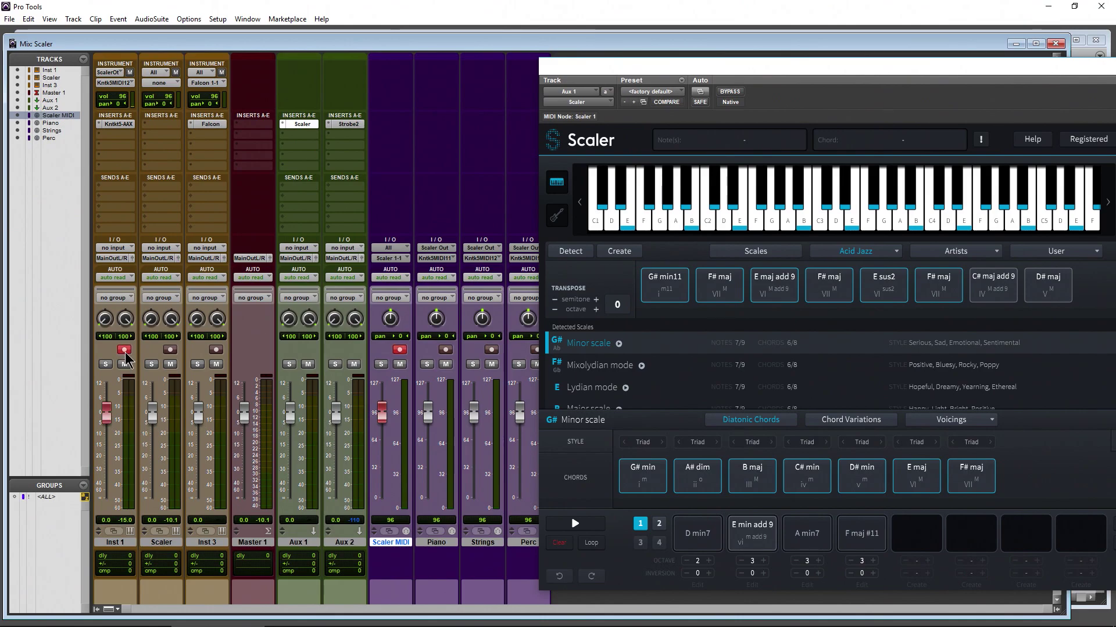
Set Inst 1's MIDI input to Aux 1 - Scaler Out and its output to Kontakt channel 1
{"action": "left_click", "coordinate": [110, 72]}
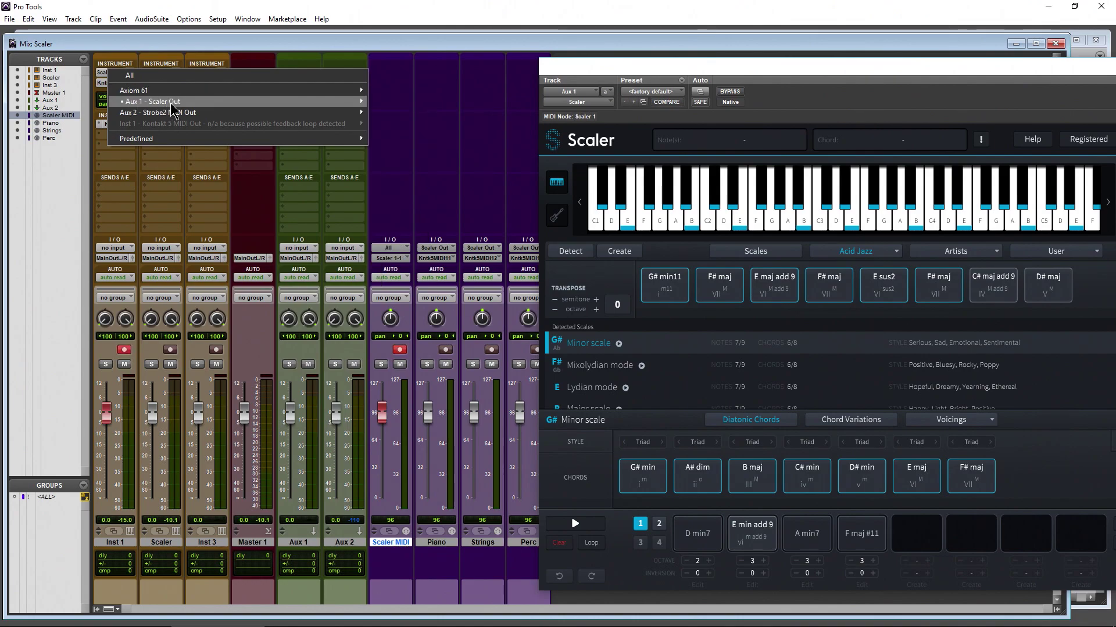
{"action": "left_click", "coordinate": [235, 104]}
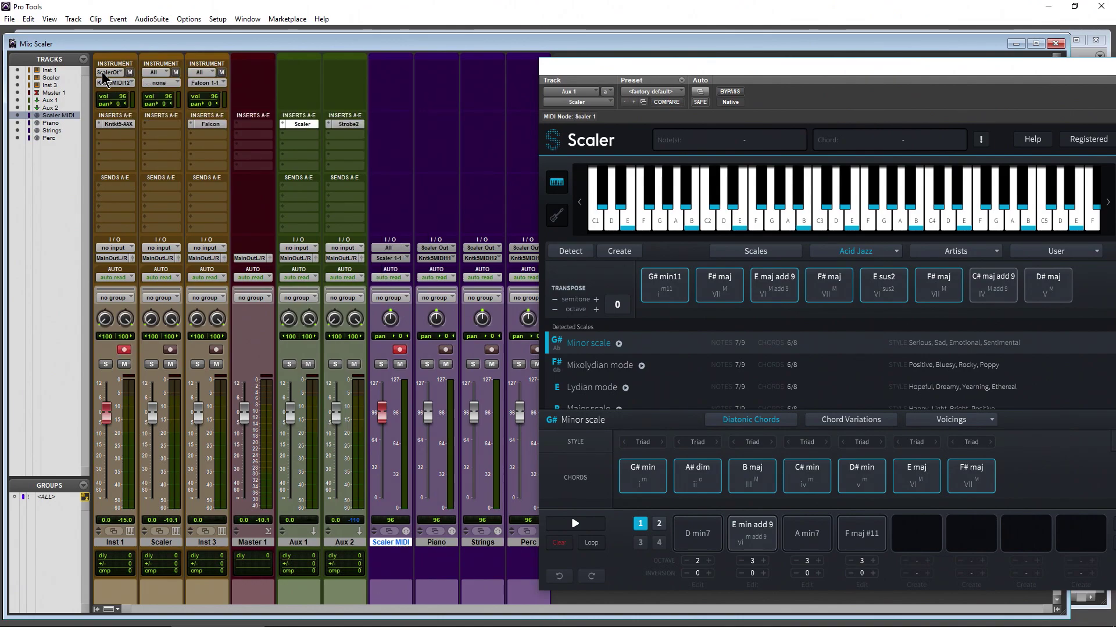
{"action": "left_click", "coordinate": [109, 82]}
{"action": "mouse_move", "coordinate": [236, 123]}
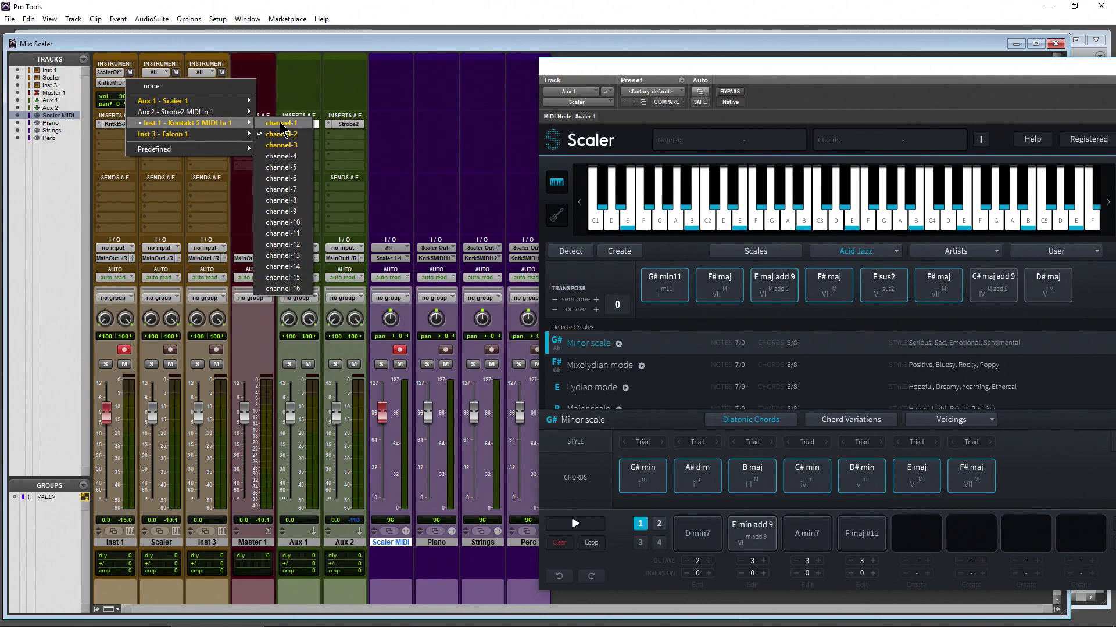
{"action": "left_click", "coordinate": [284, 124]}
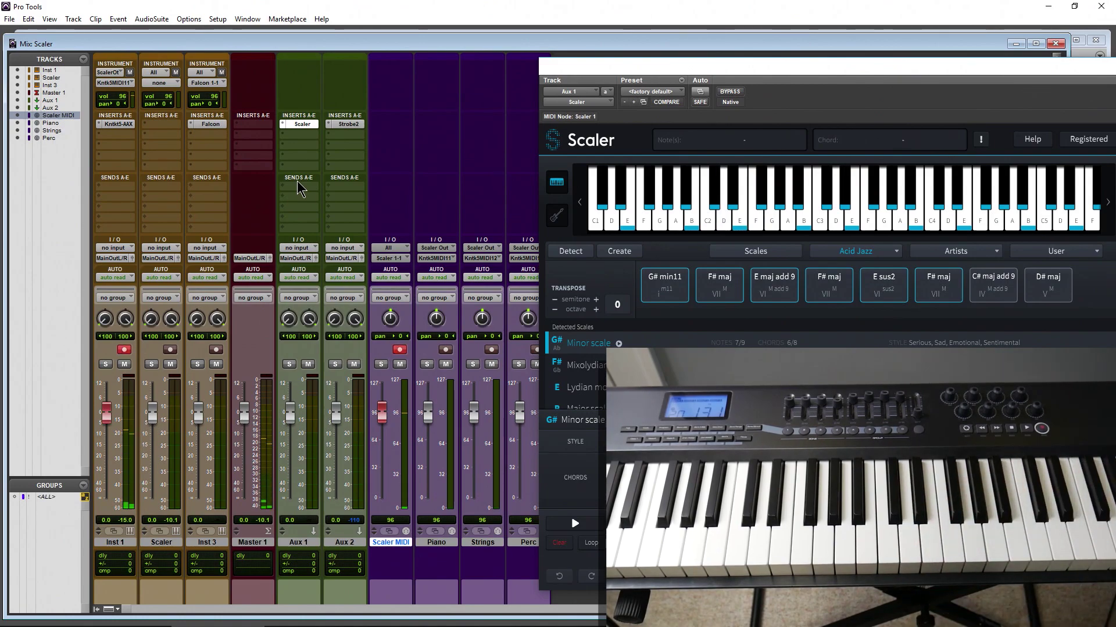
Audition Scaler's F# maj, E maj add 9 and C# min chords, then arpeggiate C# min7
{"action": "left_click_drag", "start_coordinate": [581, 66], "coordinate": [362, 53]}
{"action": "left_click", "coordinate": [497, 263]}
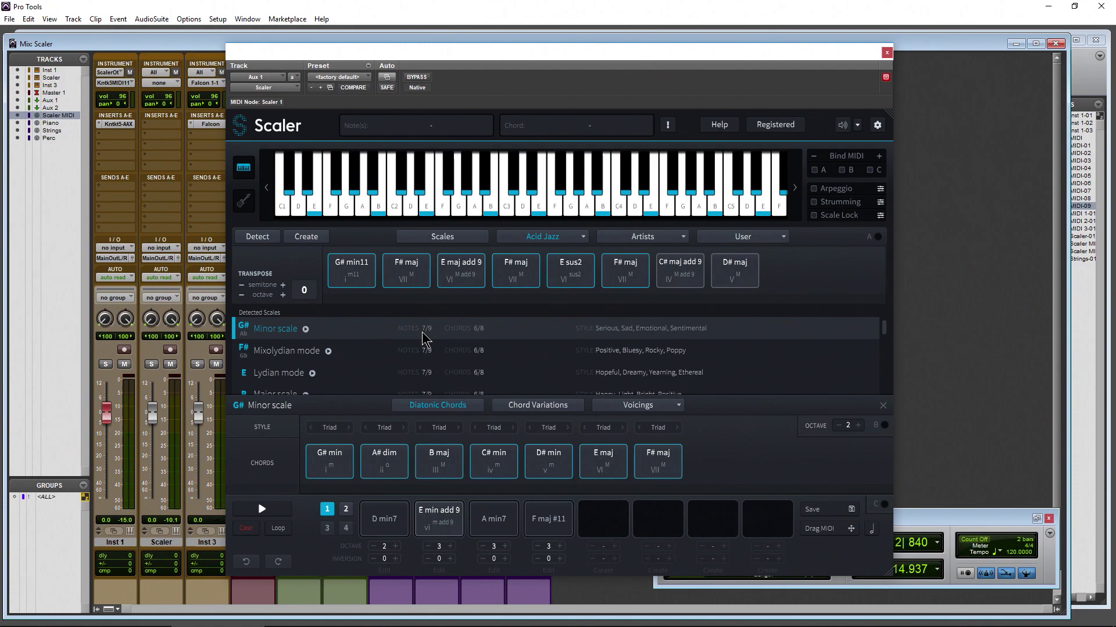
{"action": "left_click", "coordinate": [399, 280]}
{"action": "left_click", "coordinate": [456, 266]}
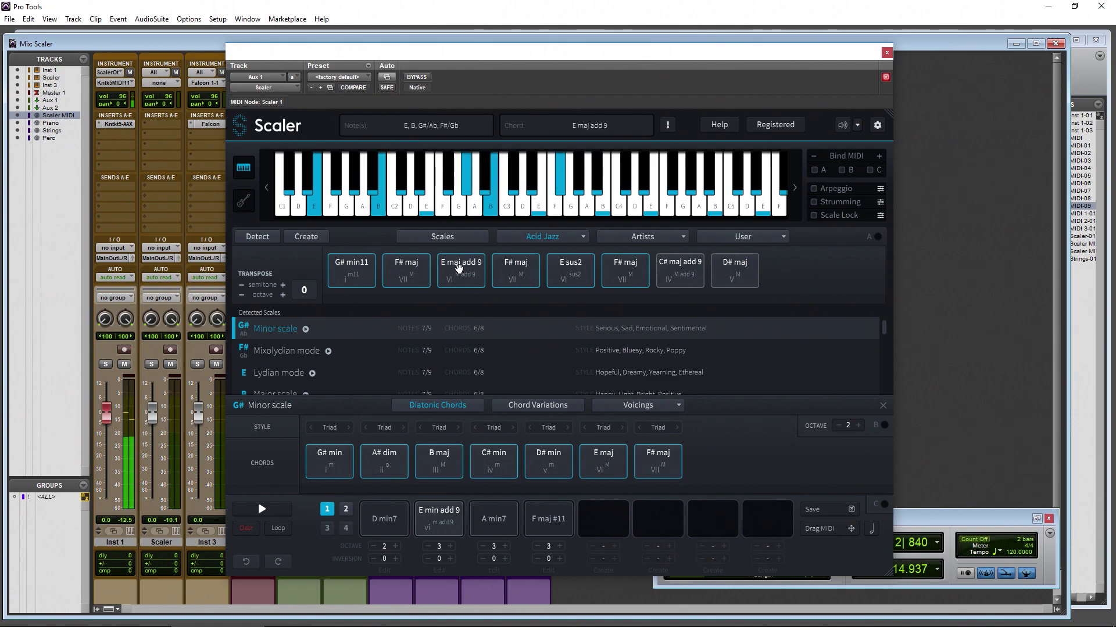
{"action": "left_click", "coordinate": [514, 278]}
{"action": "left_click", "coordinate": [514, 279]}
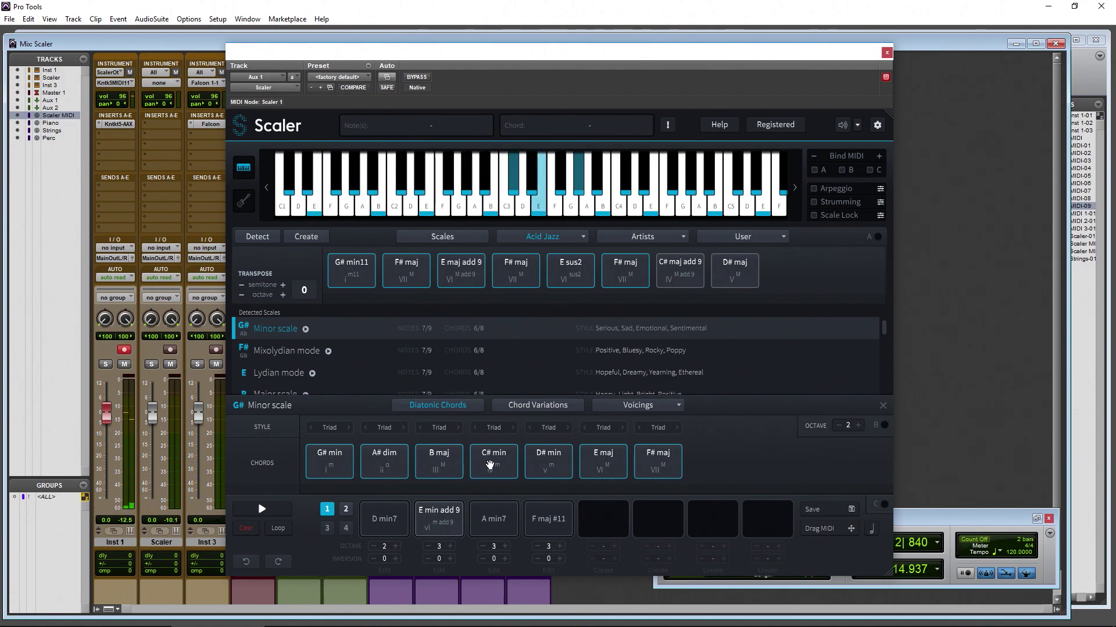
{"action": "left_click", "coordinate": [490, 461]}
{"action": "scroll", "coordinate": [491, 462], "scroll_direction": "up", "scroll_amount": 1}
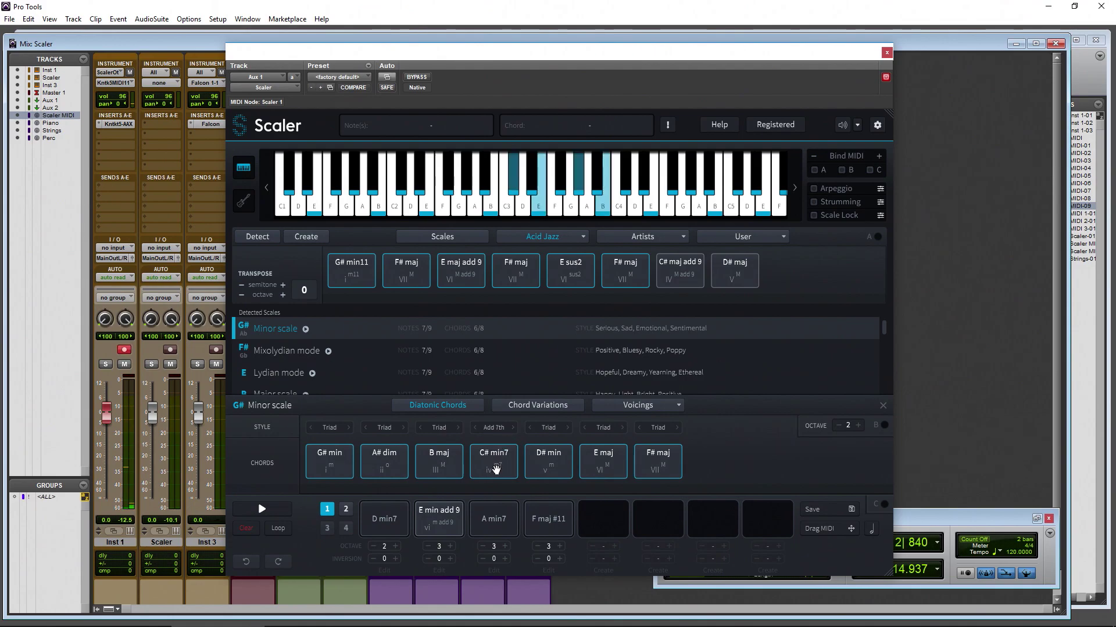
{"action": "left_click", "coordinate": [814, 188]}
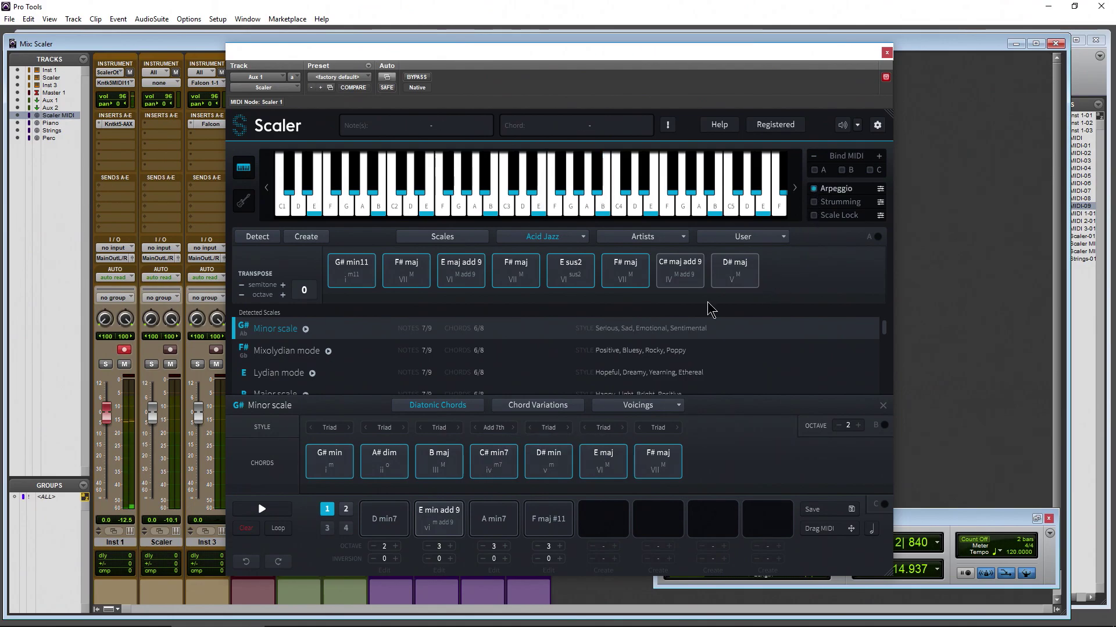
{"action": "left_click", "coordinate": [505, 463]}
Move the Scaler window right, clear of the Piano, Strings and Perc strips
{"action": "left_click_drag", "start_coordinate": [459, 55], "coordinate": [671, 61]}
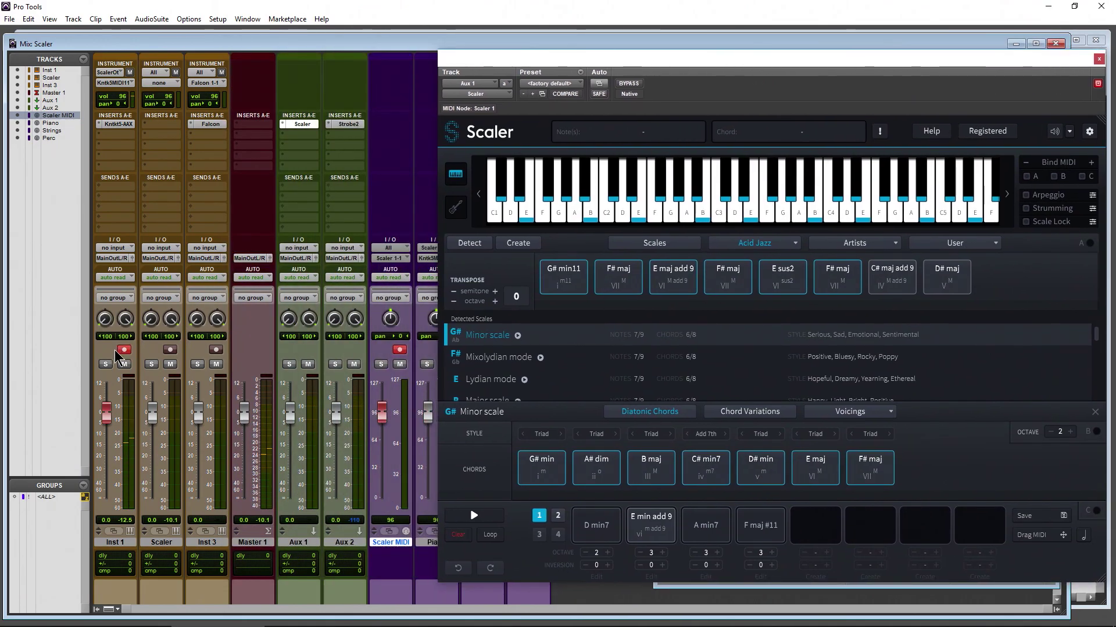
{"action": "left_click_drag", "start_coordinate": [511, 64], "coordinate": [618, 68]}
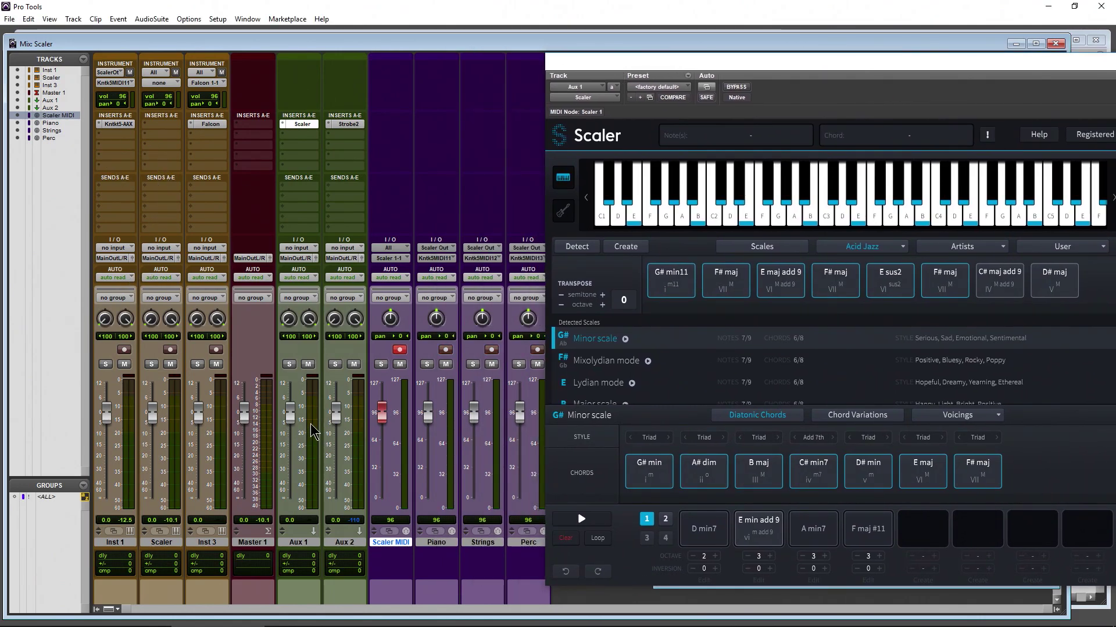
{"action": "left_click_drag", "start_coordinate": [573, 65], "coordinate": [672, 67]}
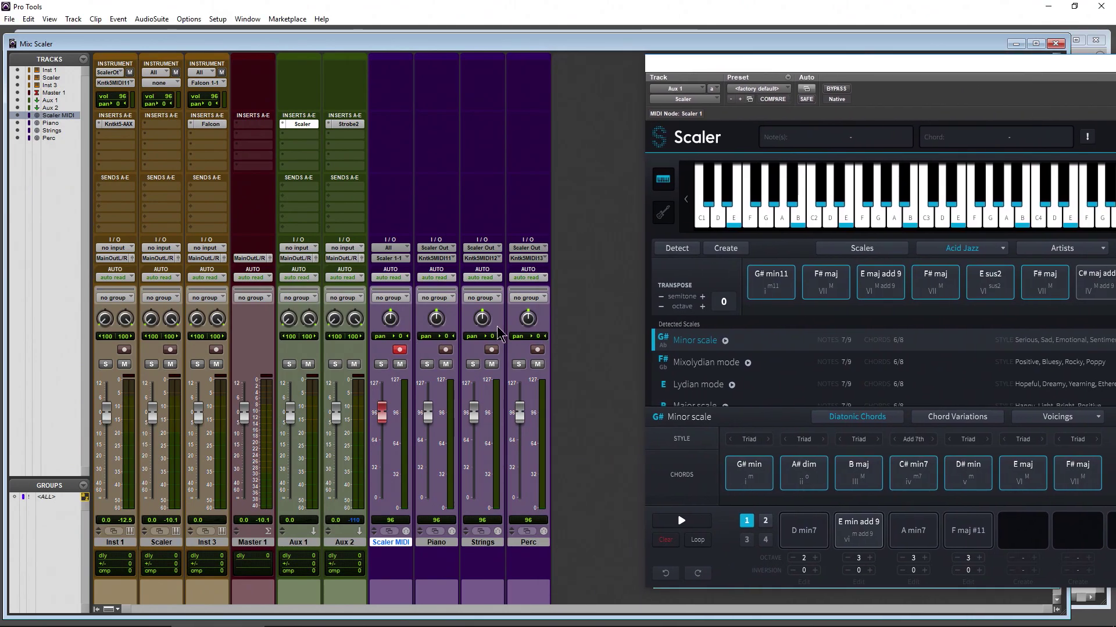
Select the Piano, Strings and Perc tracks in turn, ending with Piano selected
{"action": "left_click", "coordinate": [436, 543]}
{"action": "left_click", "coordinate": [491, 544]}
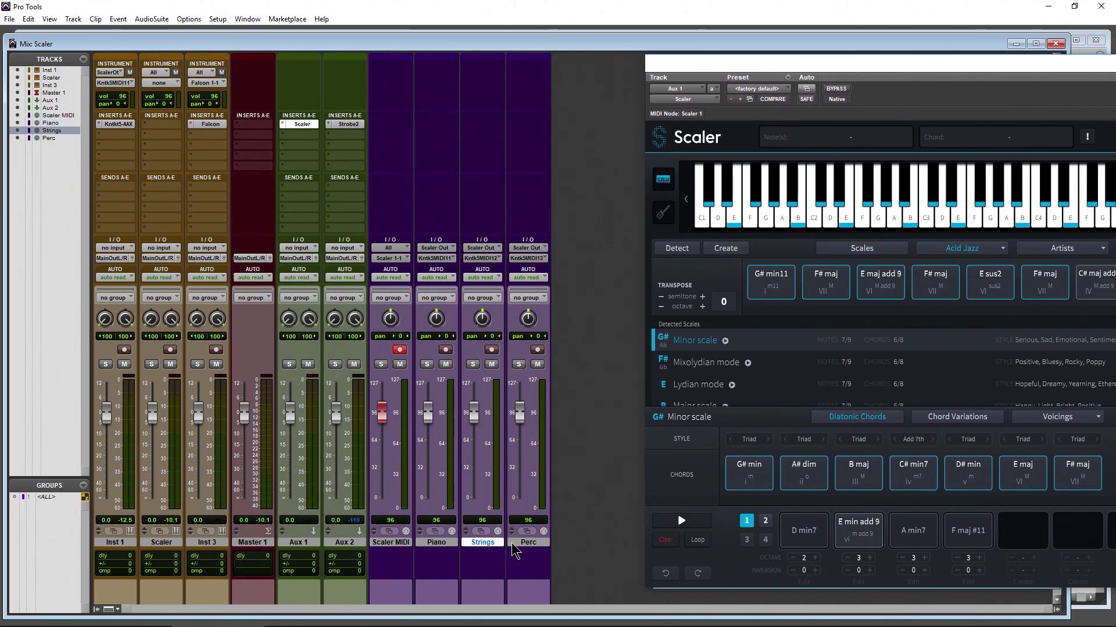
{"action": "left_click", "coordinate": [520, 543]}
{"action": "left_click", "coordinate": [441, 546]}
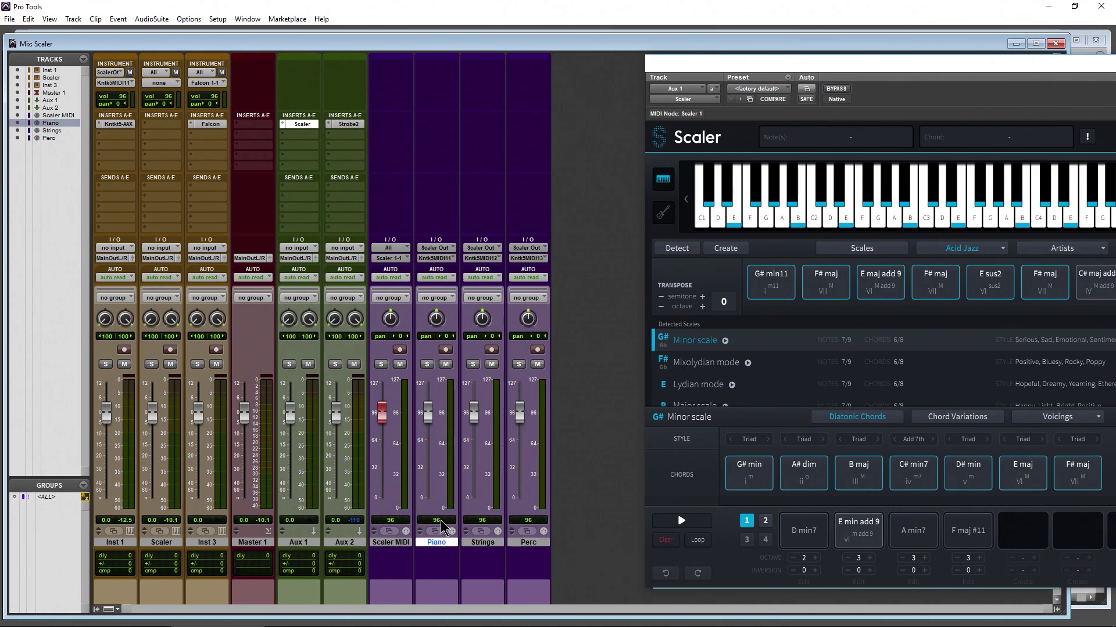
Set Piano's MIDI input to Aux 1 - Scaler Out (all channels) and output to Falcon channel 1
{"action": "left_click", "coordinate": [441, 248]}
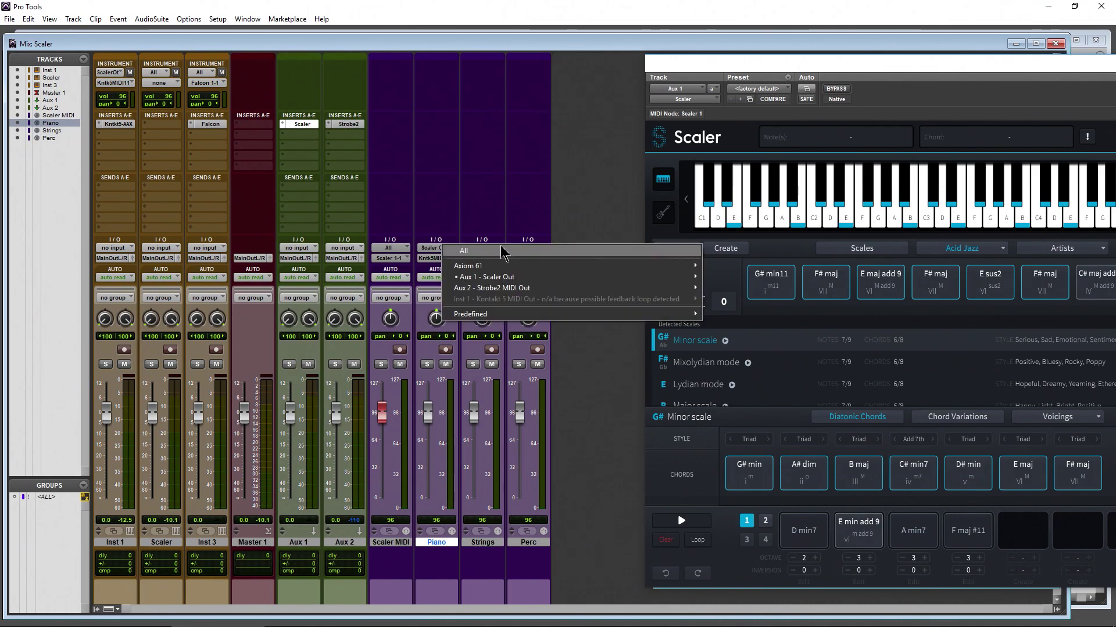
{"action": "mouse_move", "coordinate": [529, 279]}
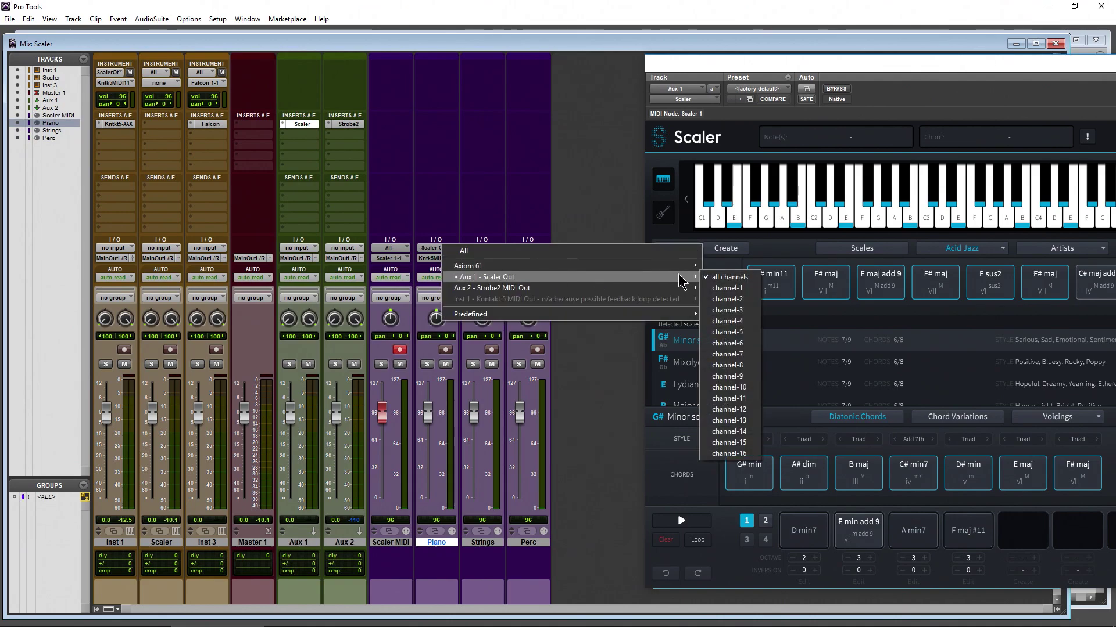
{"action": "left_click", "coordinate": [733, 278]}
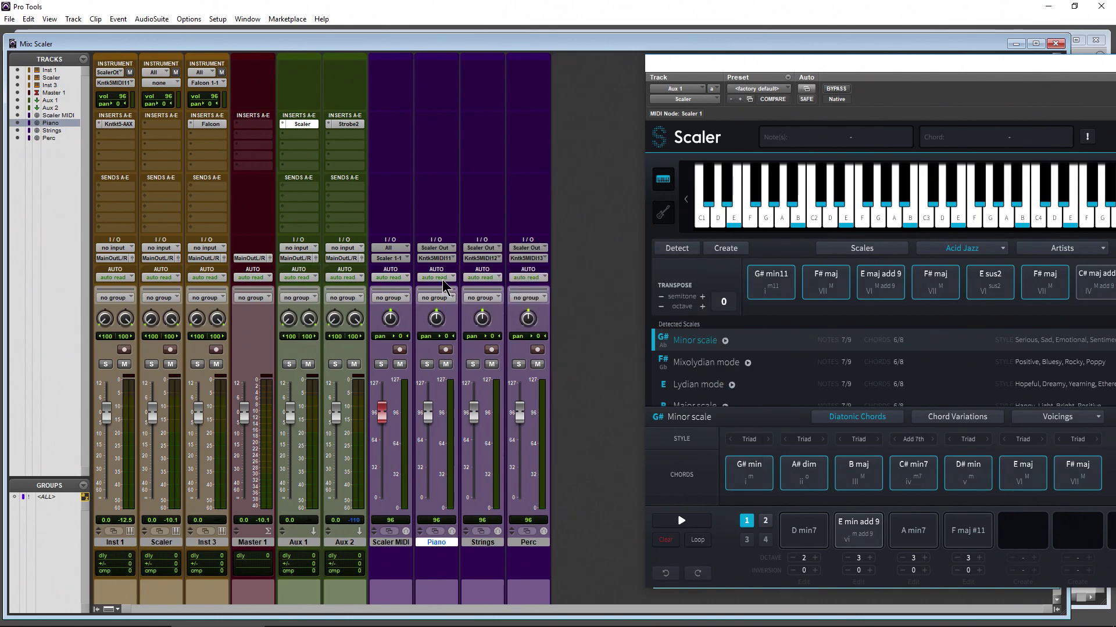
{"action": "left_click", "coordinate": [443, 258]}
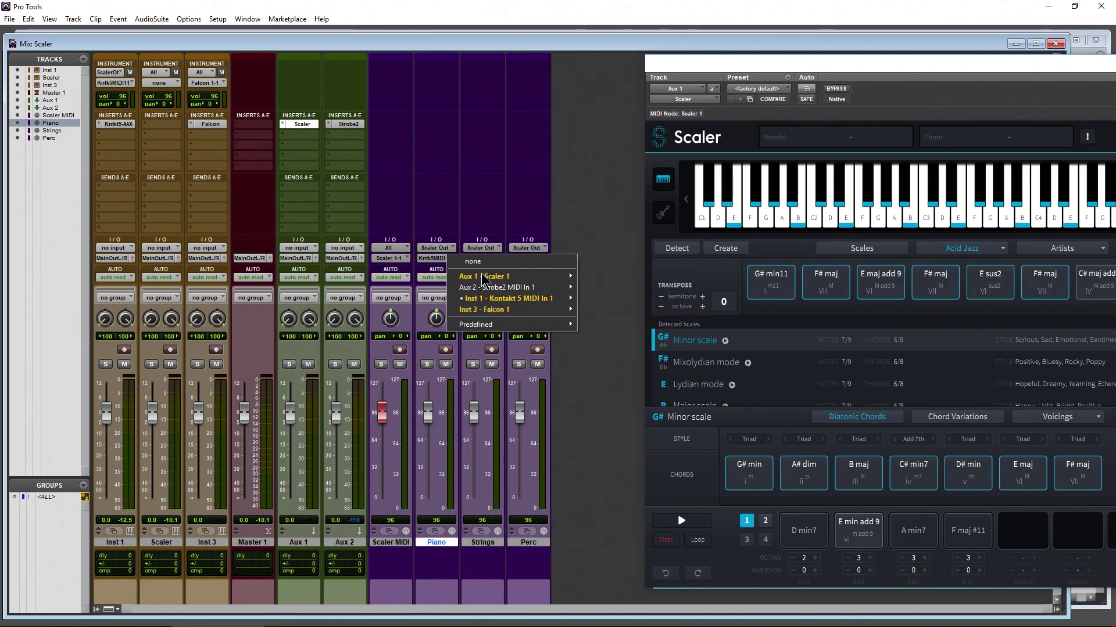
{"action": "mouse_move", "coordinate": [506, 302]}
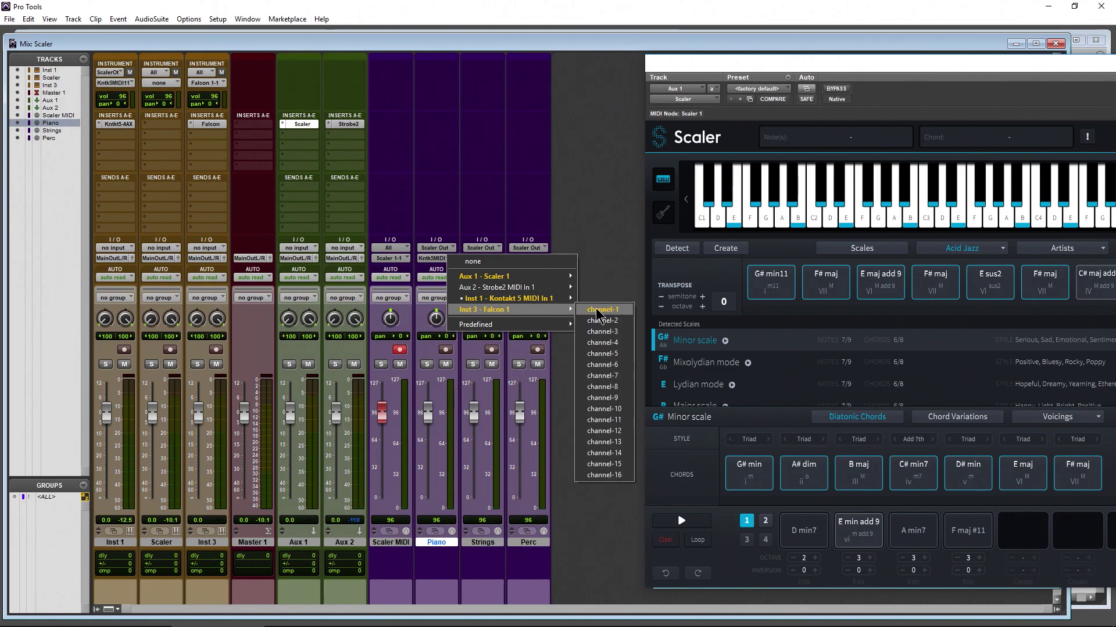
{"action": "left_click", "coordinate": [599, 312]}
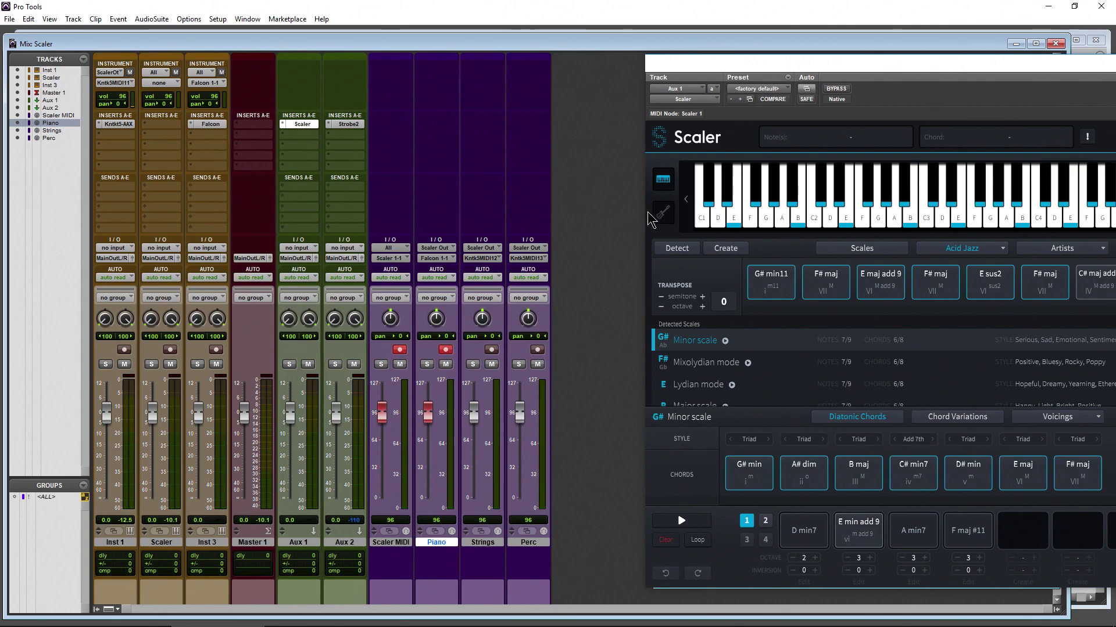
Open Falcon on Inst 3, move its window aside, and bring up the Scaler window from Aux 1
{"action": "left_click", "coordinate": [220, 125]}
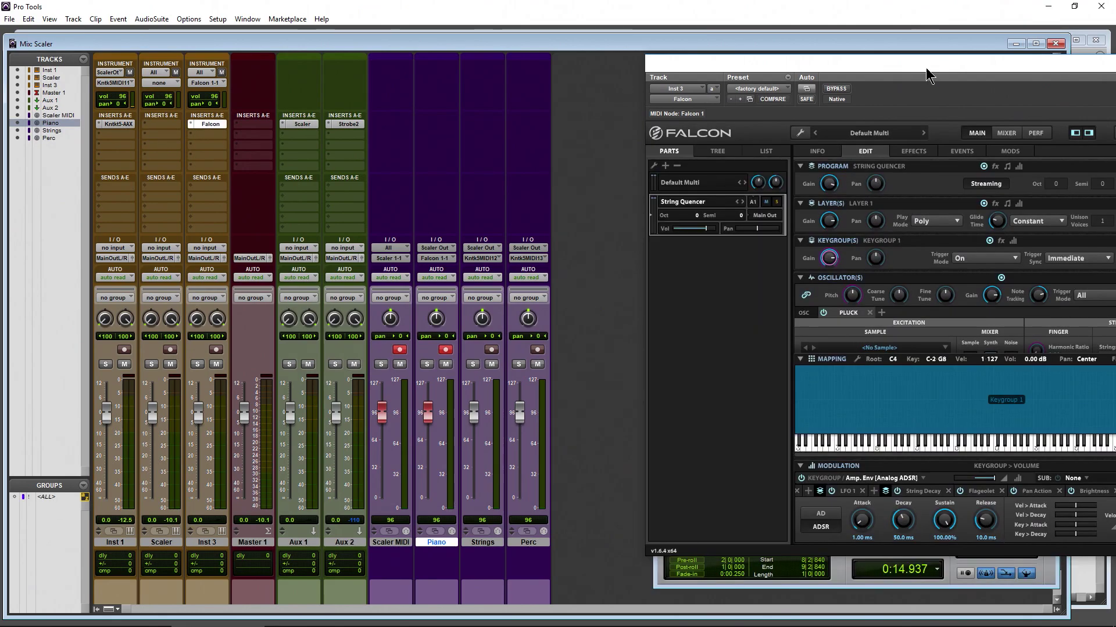
{"action": "left_click_drag", "start_coordinate": [926, 69], "coordinate": [358, 54]}
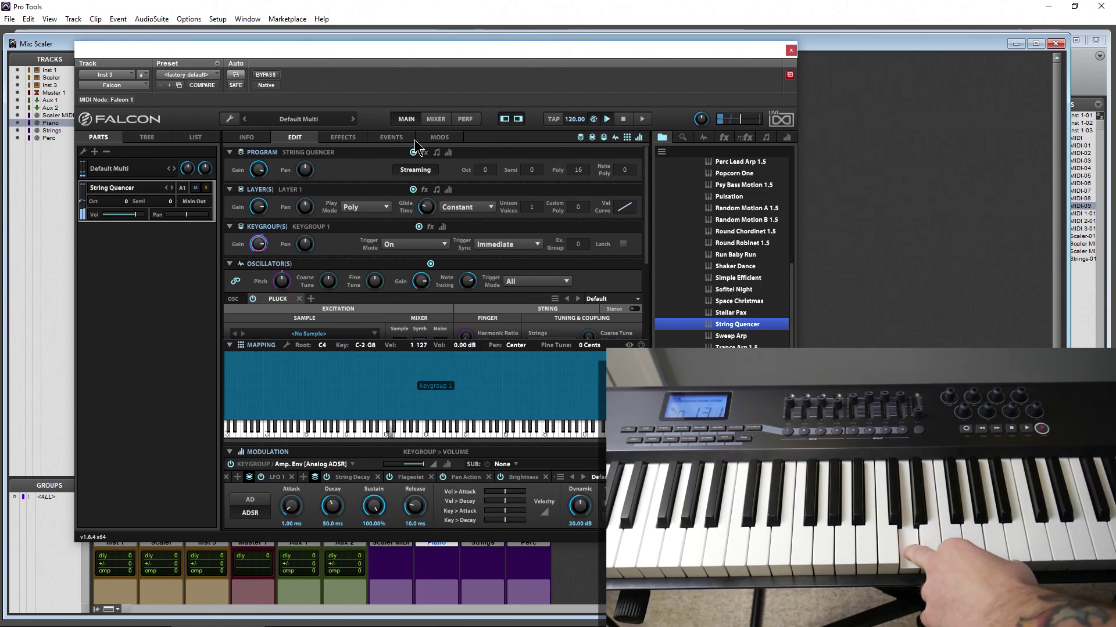
{"action": "left_click_drag", "start_coordinate": [348, 55], "coordinate": [641, 70]}
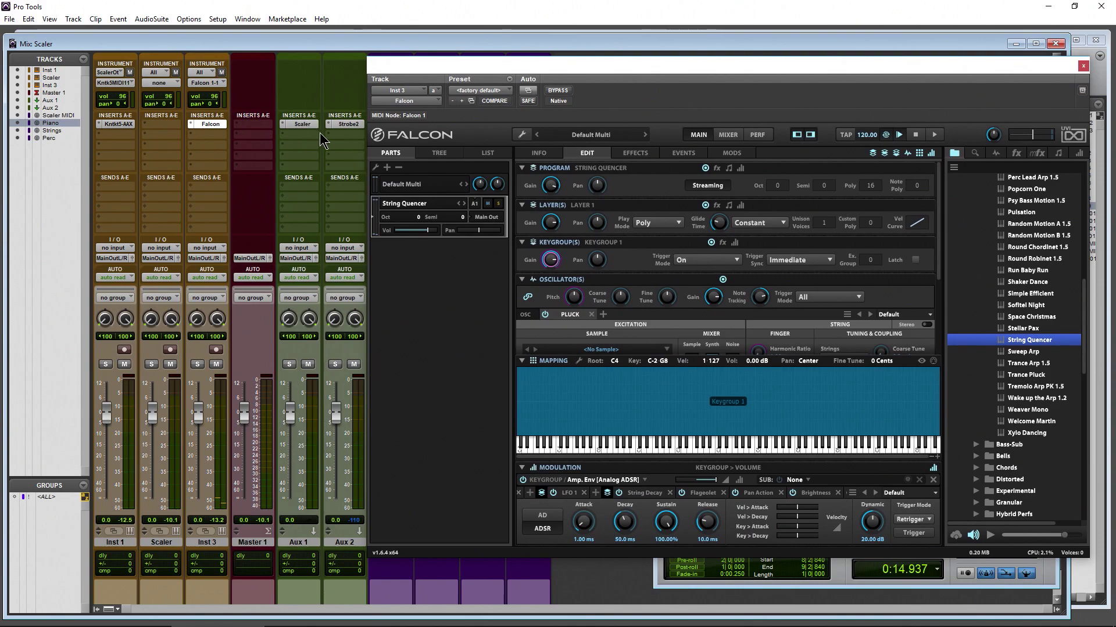
{"action": "left_click", "coordinate": [302, 124]}
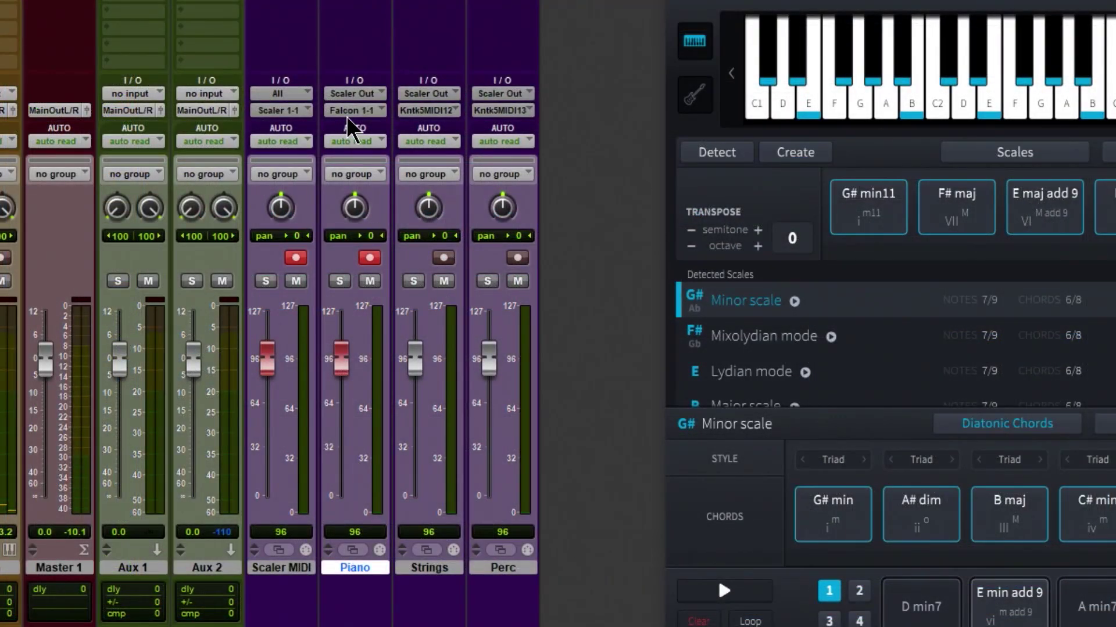
Send Piano's MIDI to Kontakt channel 1 and route Strings from all Scaler Out channels to Kontakt channel 2
{"action": "left_click", "coordinate": [355, 110]}
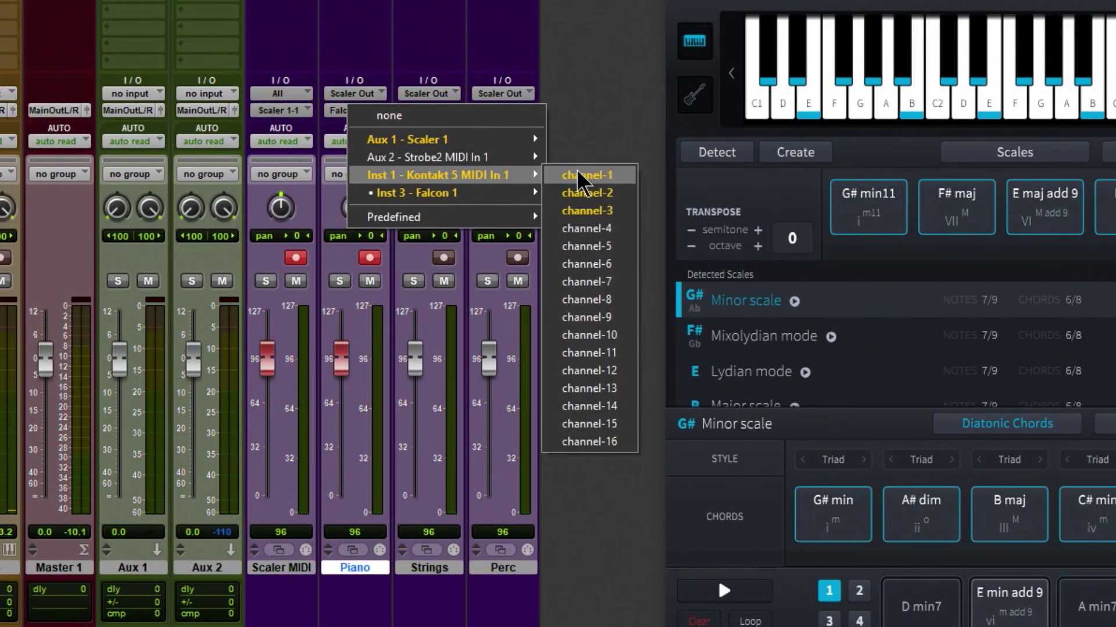
{"action": "left_click", "coordinate": [585, 176], "text": "alt+super"}
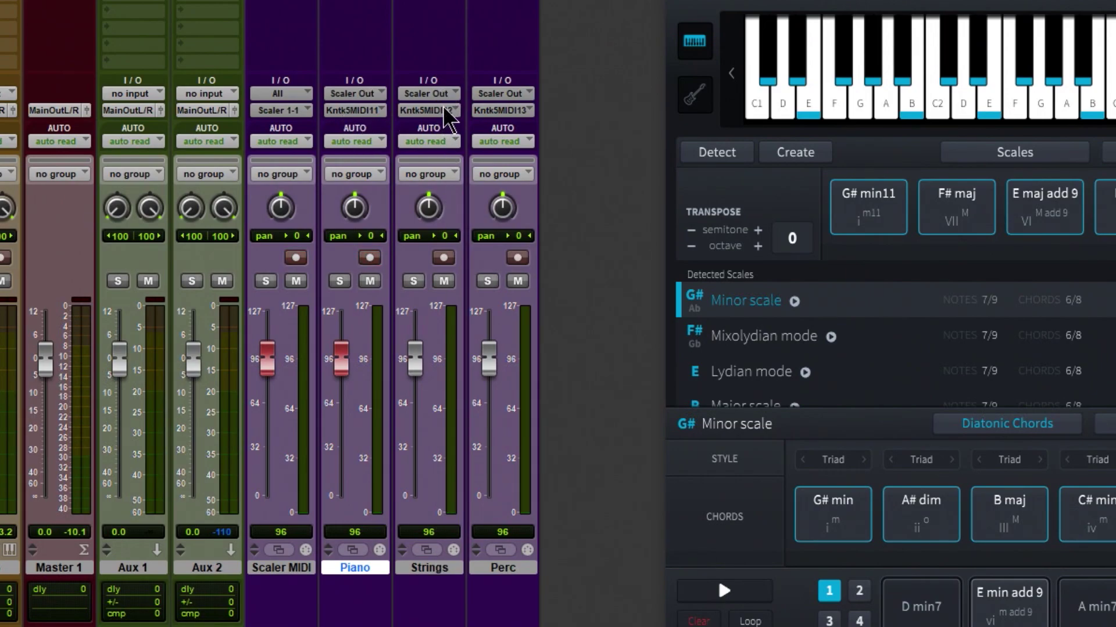
{"action": "left_click", "coordinate": [428, 94]}
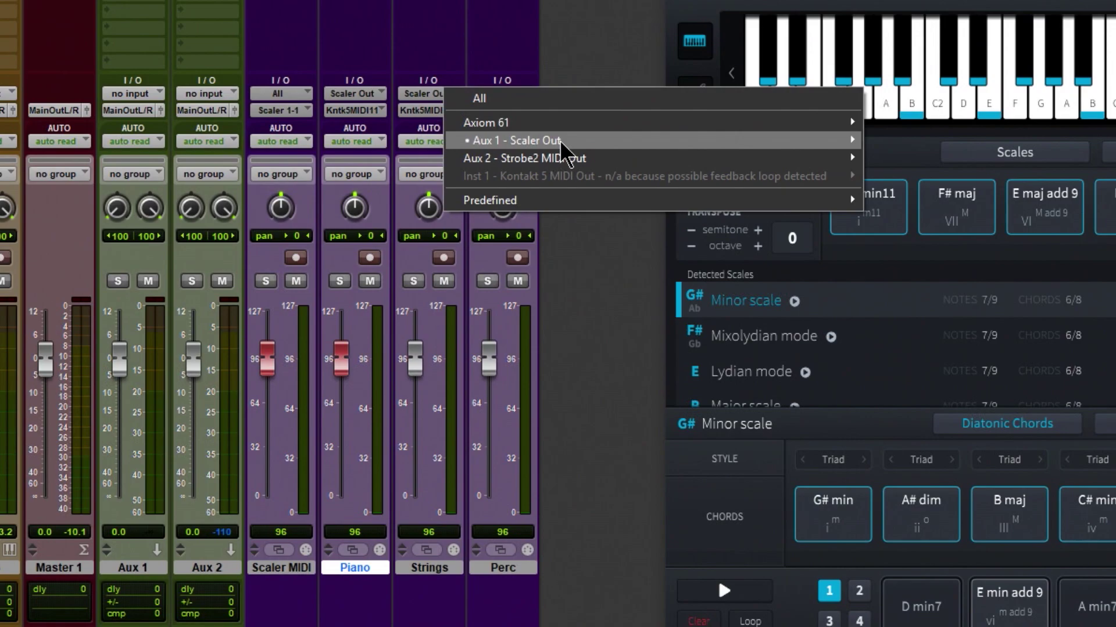
{"action": "left_click", "coordinate": [910, 144]}
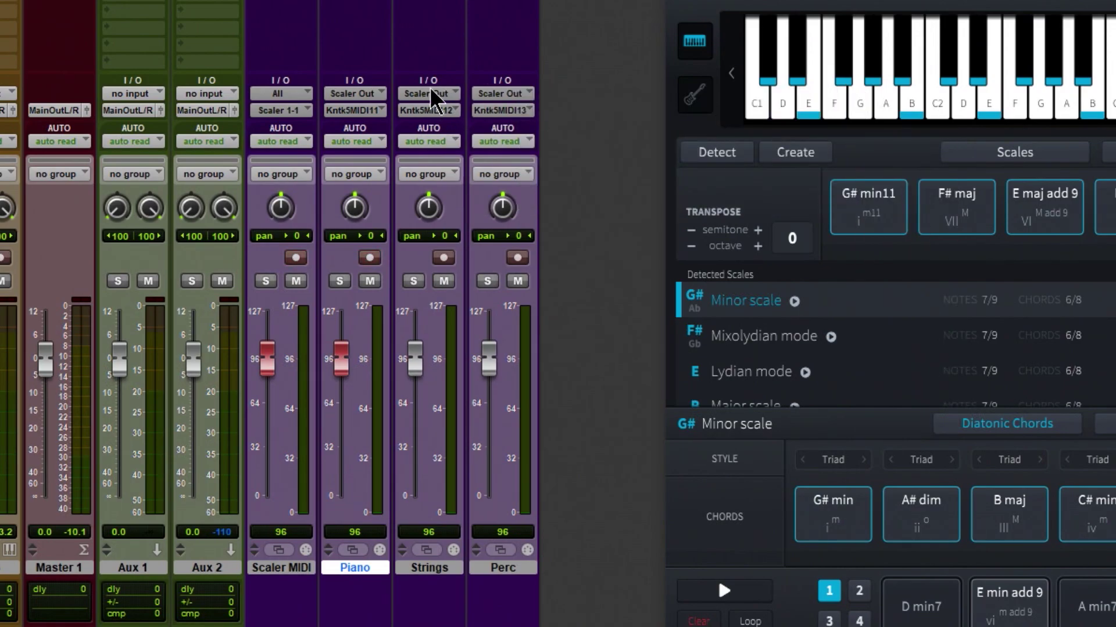
{"action": "left_click", "coordinate": [445, 109]}
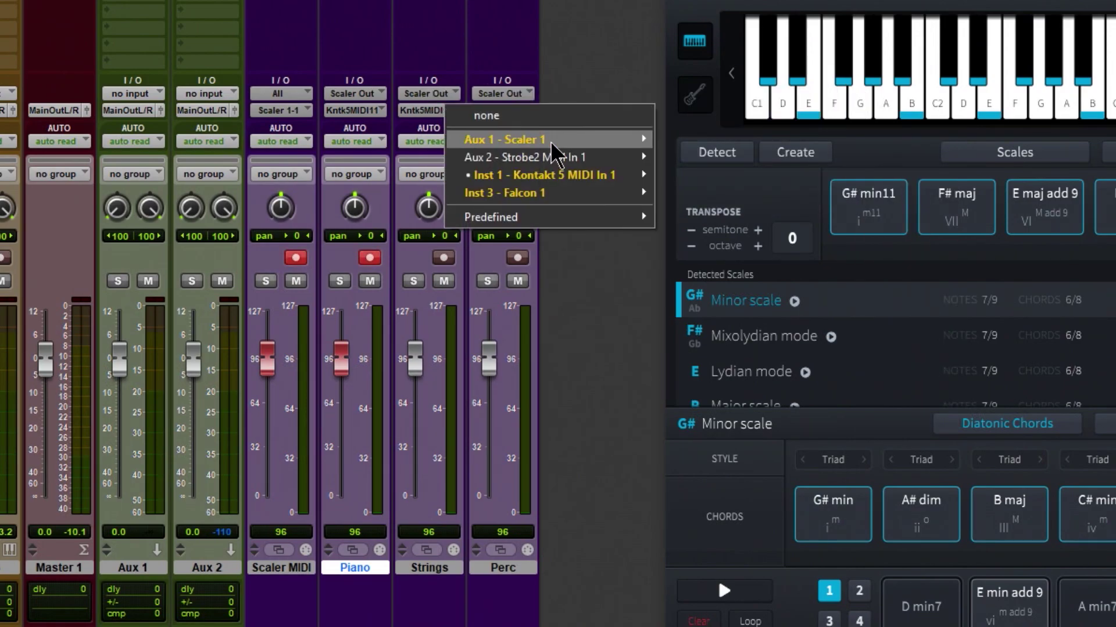
{"action": "mouse_move", "coordinate": [650, 189]}
{"action": "left_click", "coordinate": [688, 194]}
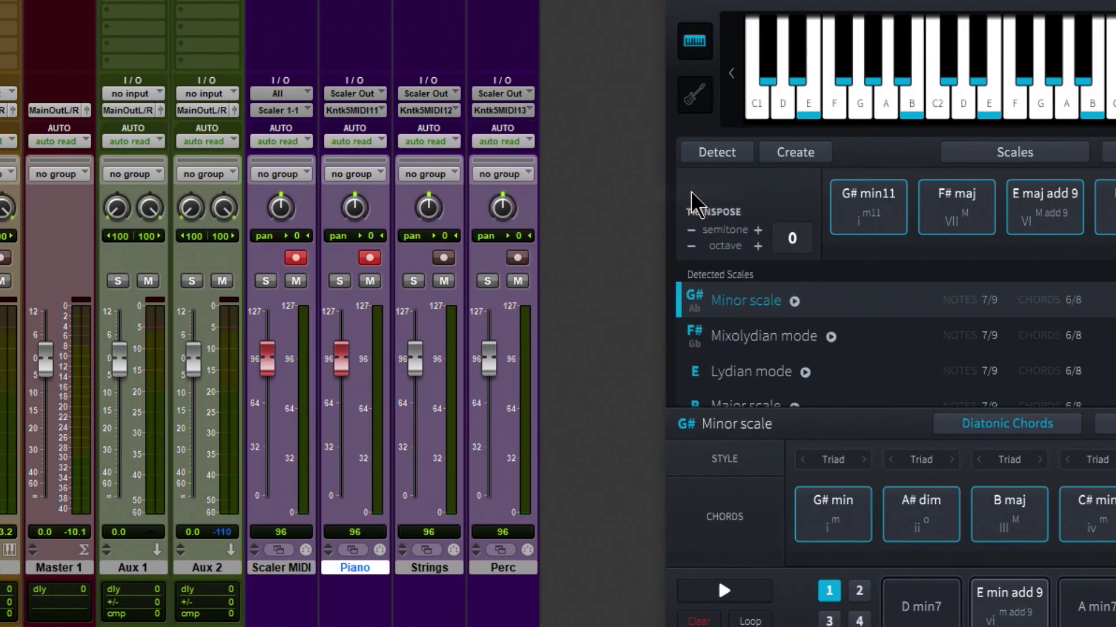
Set Perc's input to all Scaler Out channels and confirm its output is Kontakt channel 3
{"action": "left_click", "coordinate": [513, 88]}
{"action": "mouse_move", "coordinate": [617, 141]}
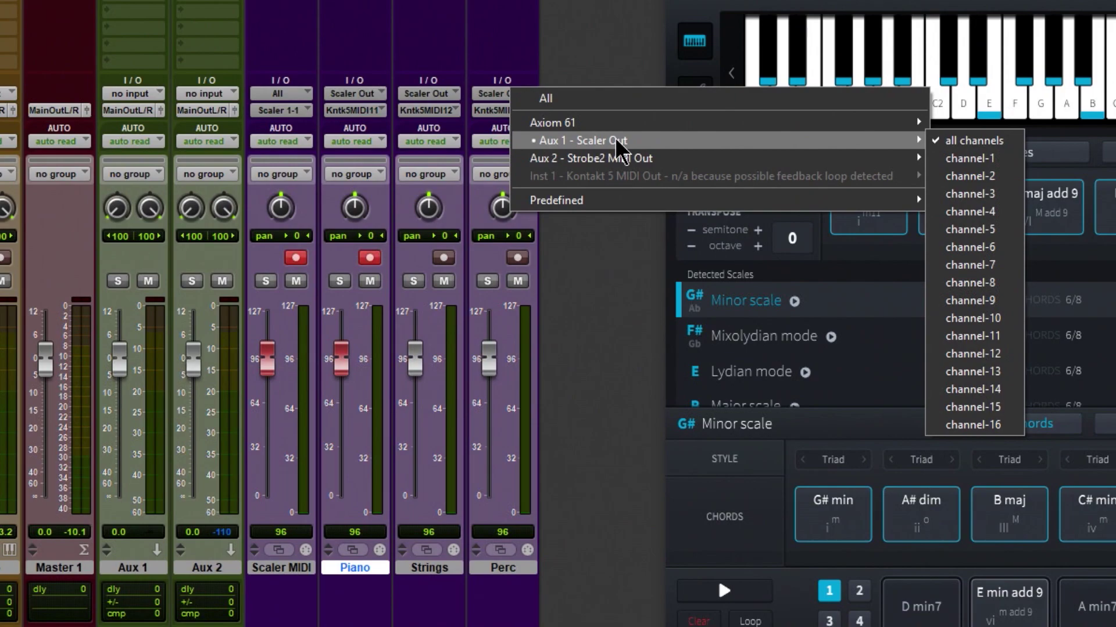
{"action": "left_click", "coordinate": [965, 141]}
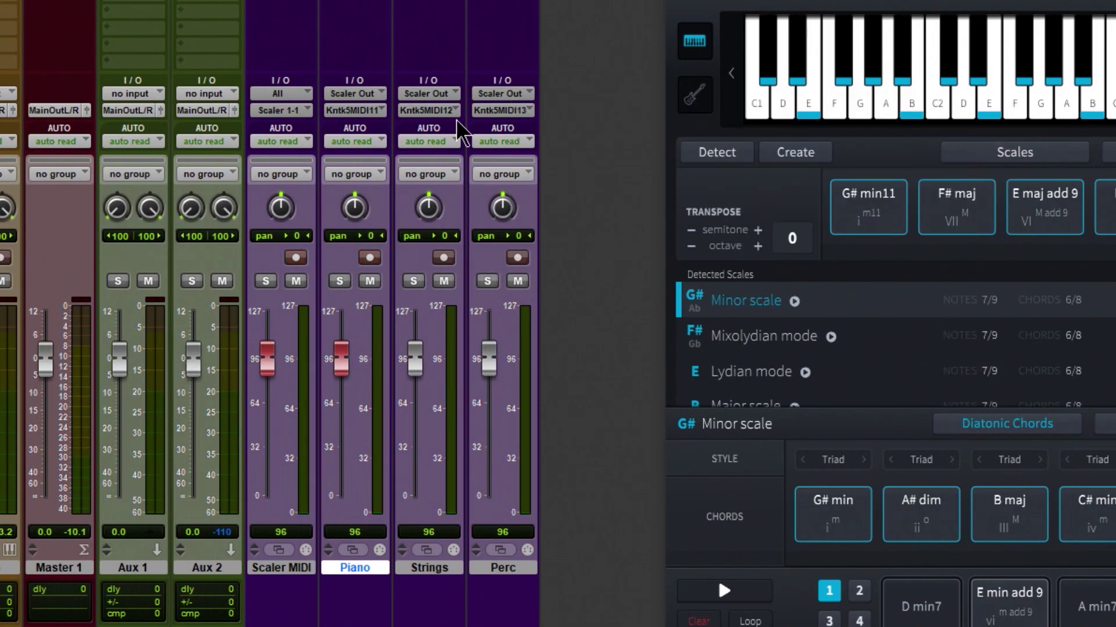
{"action": "left_click", "coordinate": [523, 114]}
{"action": "mouse_move", "coordinate": [653, 175]}
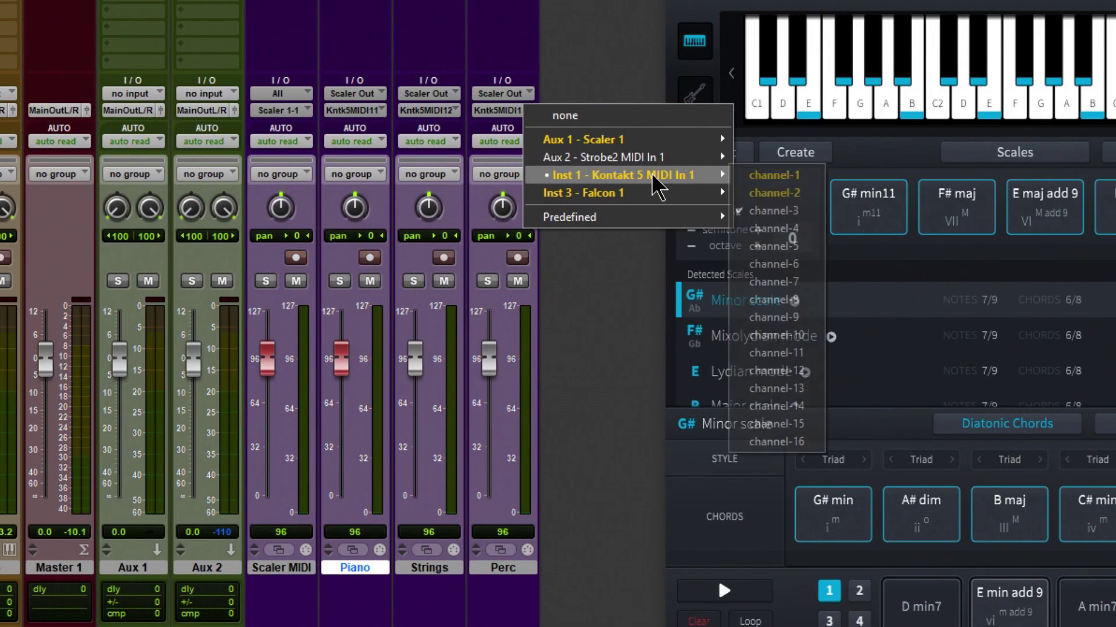
{"action": "left_click", "coordinate": [770, 194]}
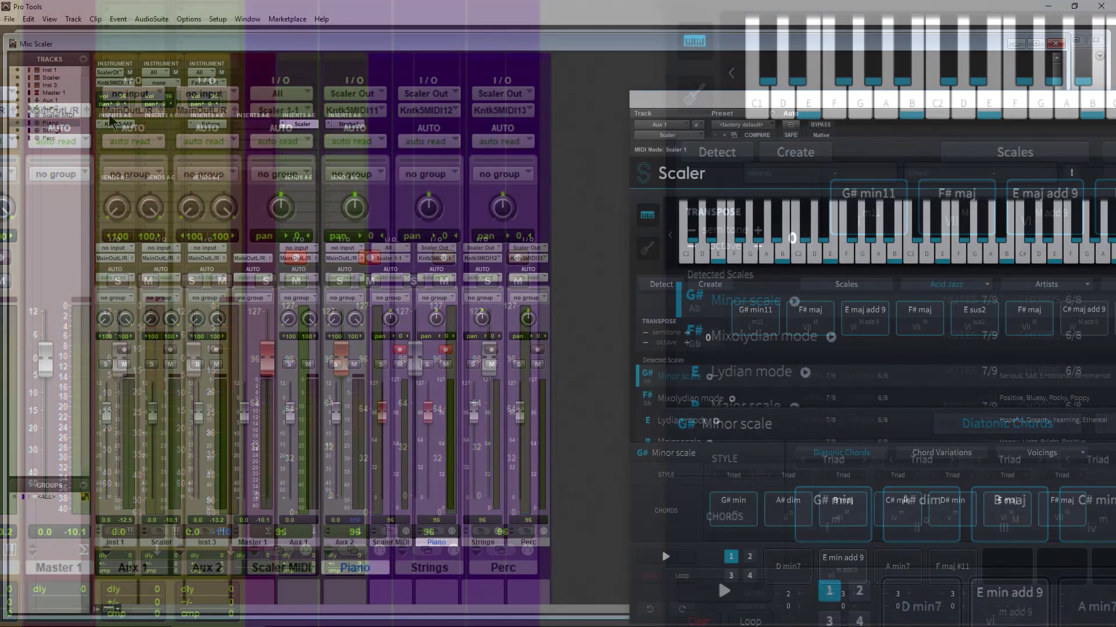
Open Kontakt, move its window left and scroll to show The Giant, String Ensemble and LPS Epic Organic Full
{"action": "left_click", "coordinate": [114, 124]}
{"action": "left_click_drag", "start_coordinate": [729, 93], "coordinate": [383, 58]}
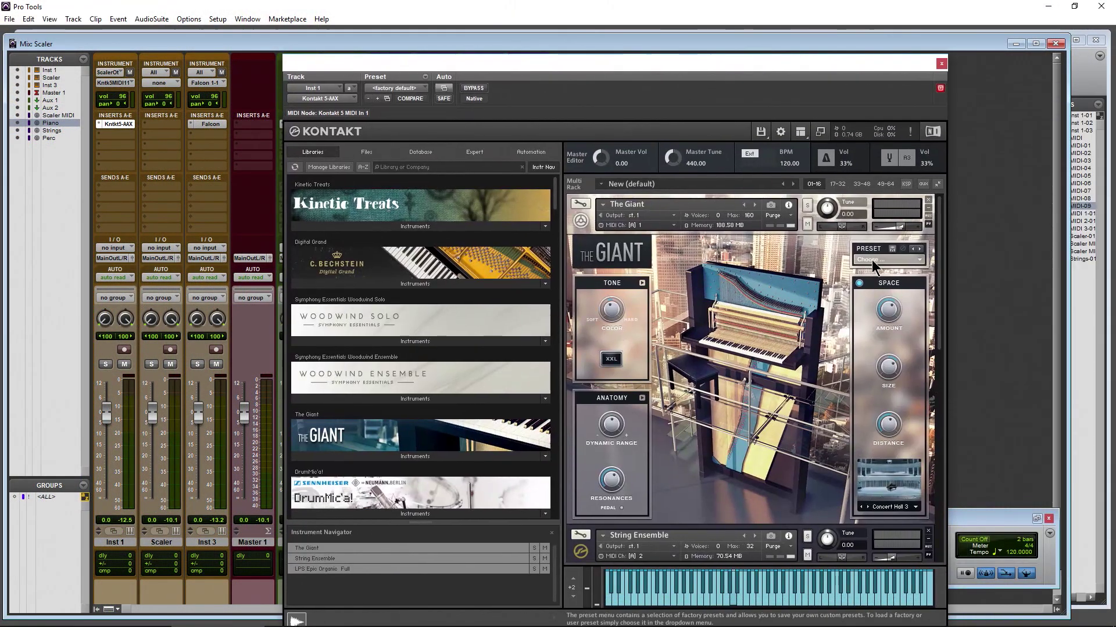
{"action": "left_click_drag", "start_coordinate": [944, 226], "coordinate": [945, 415]}
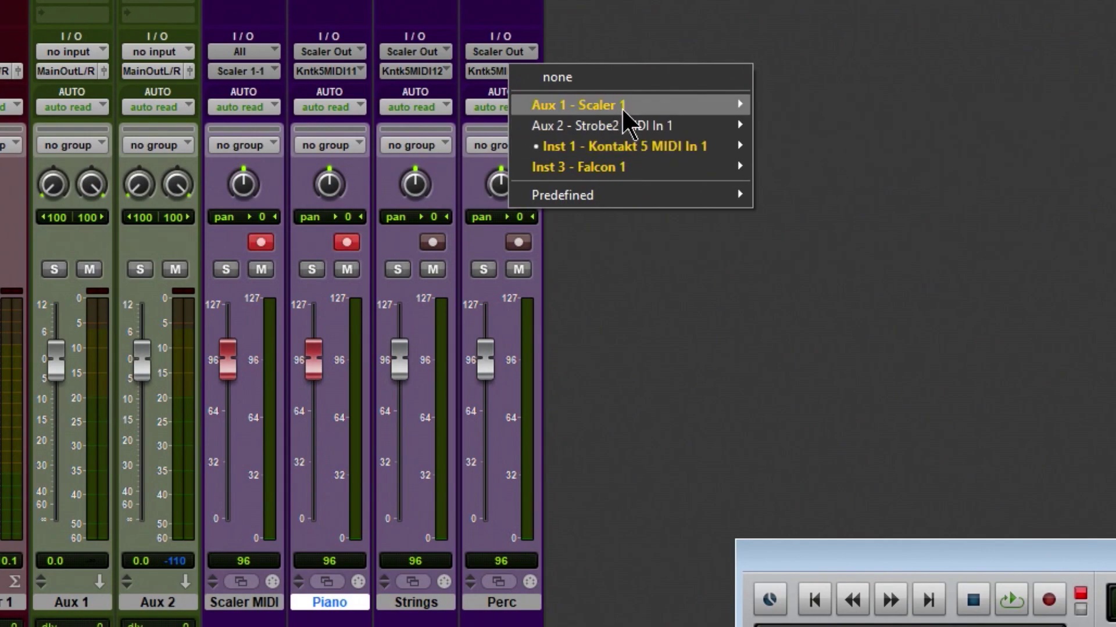
{"action": "mouse_move", "coordinate": [634, 126]}
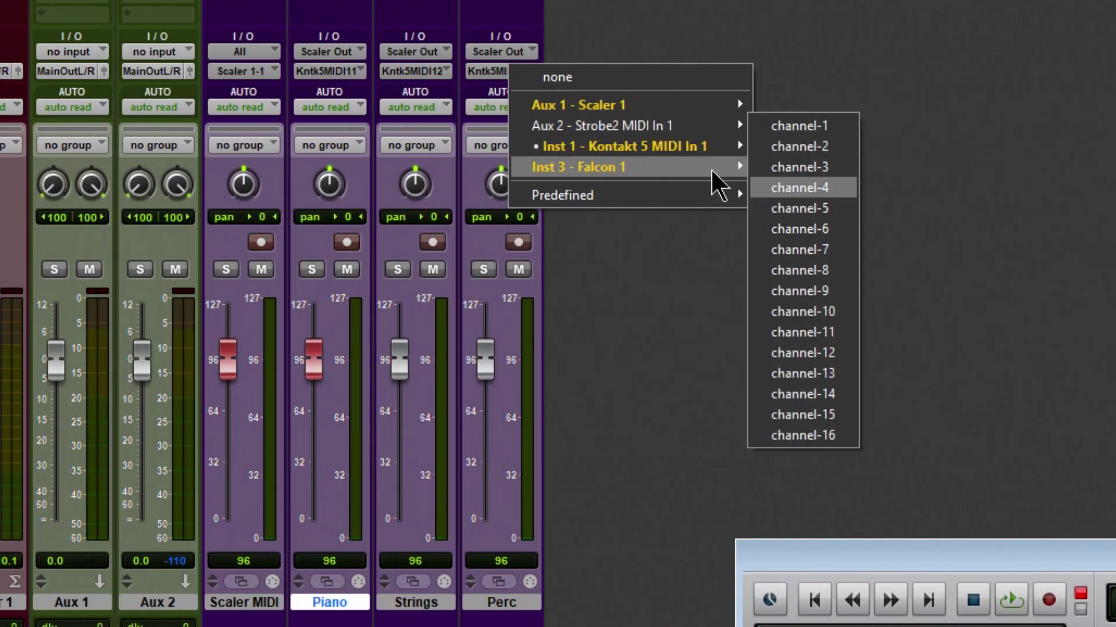
{"action": "left_click", "coordinate": [927, 95]}
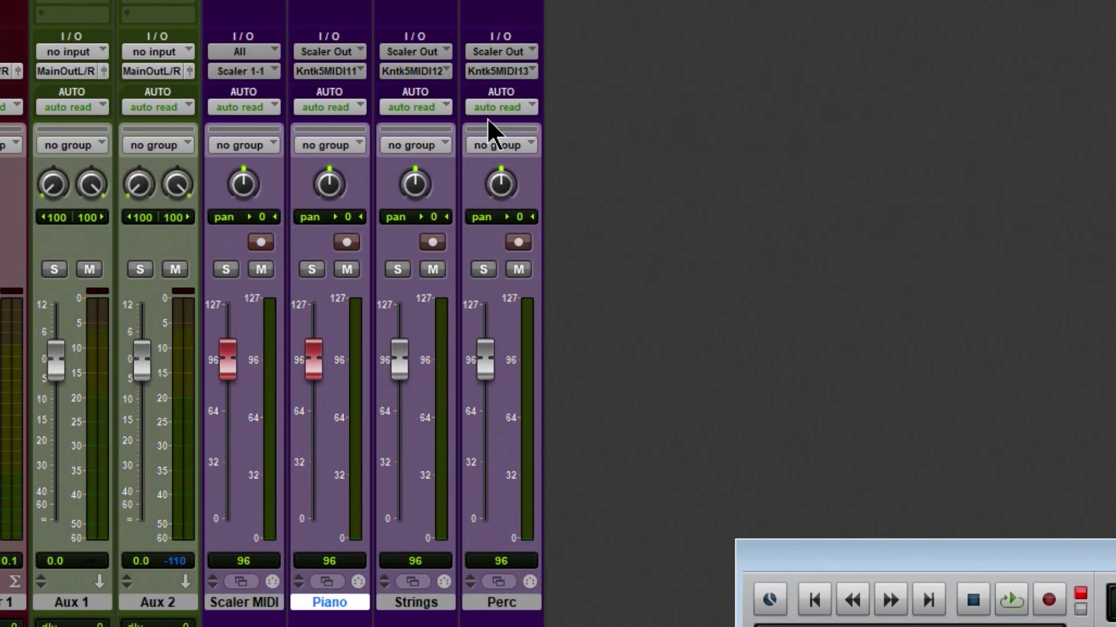
Toggle record-arm on Piano and Scaler MIDI so Scaler MIDI stays armed, its input left on All
{"action": "left_click", "coordinate": [346, 241]}
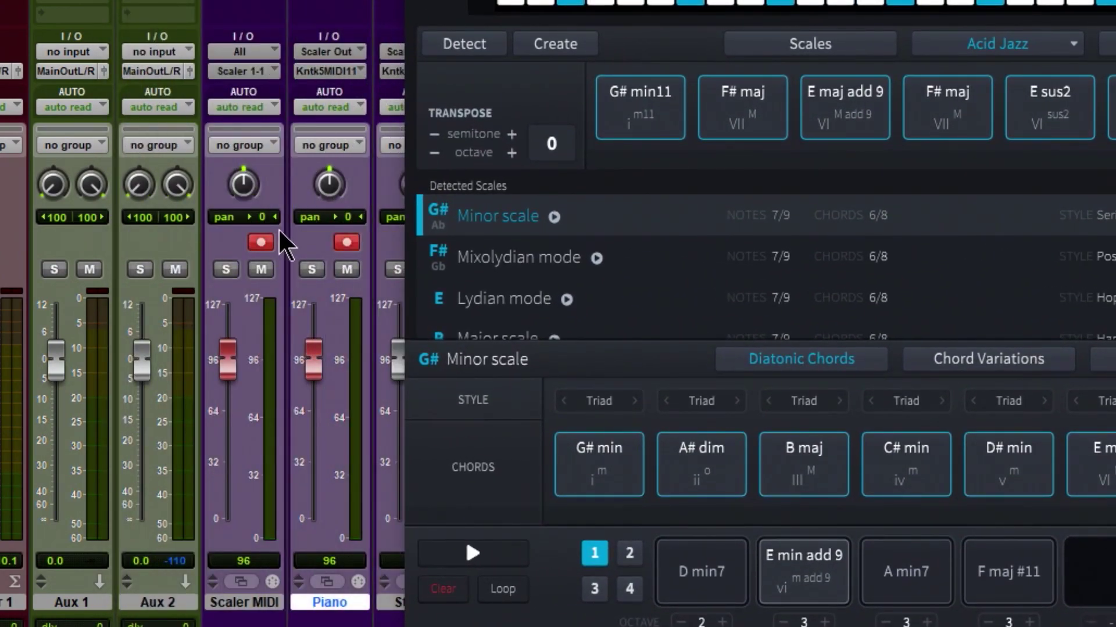
{"action": "left_click", "coordinate": [259, 242]}
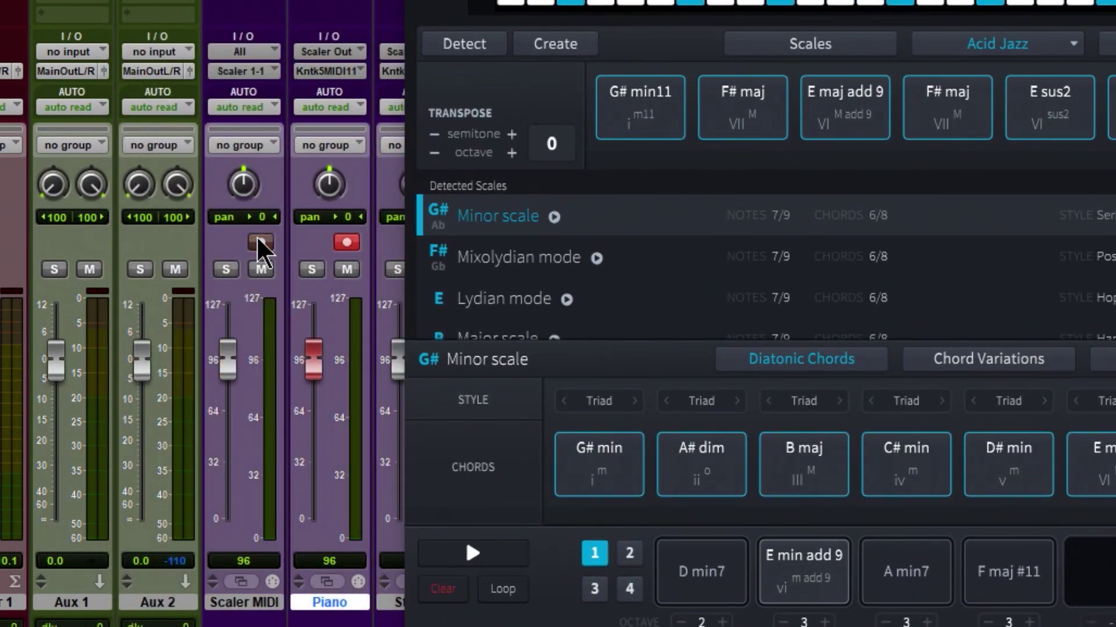
{"action": "left_click", "coordinate": [347, 242]}
{"action": "left_click", "coordinate": [260, 243]}
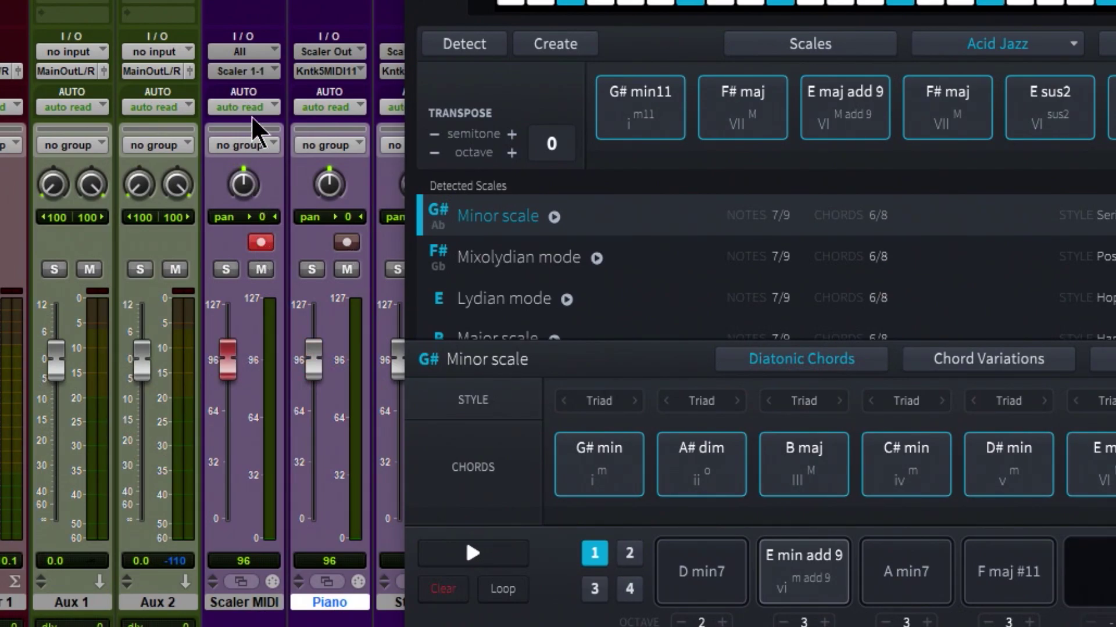
{"action": "left_click", "coordinate": [243, 51]}
{"action": "mouse_move", "coordinate": [319, 86]}
{"action": "left_click", "coordinate": [260, 2]}
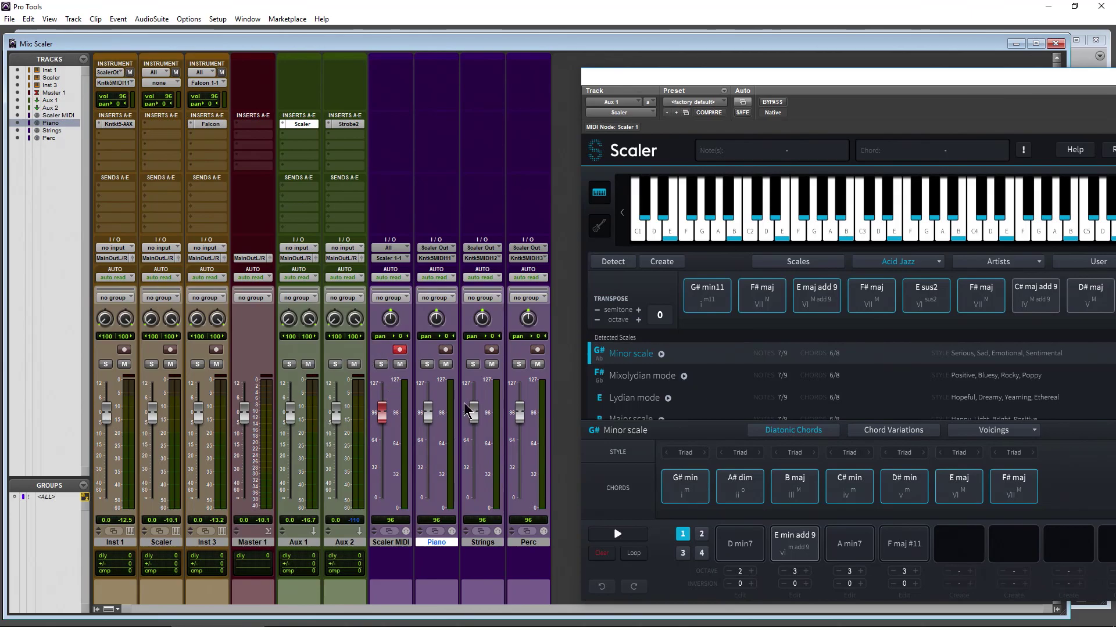
{"action": "left_click", "coordinate": [445, 351]}
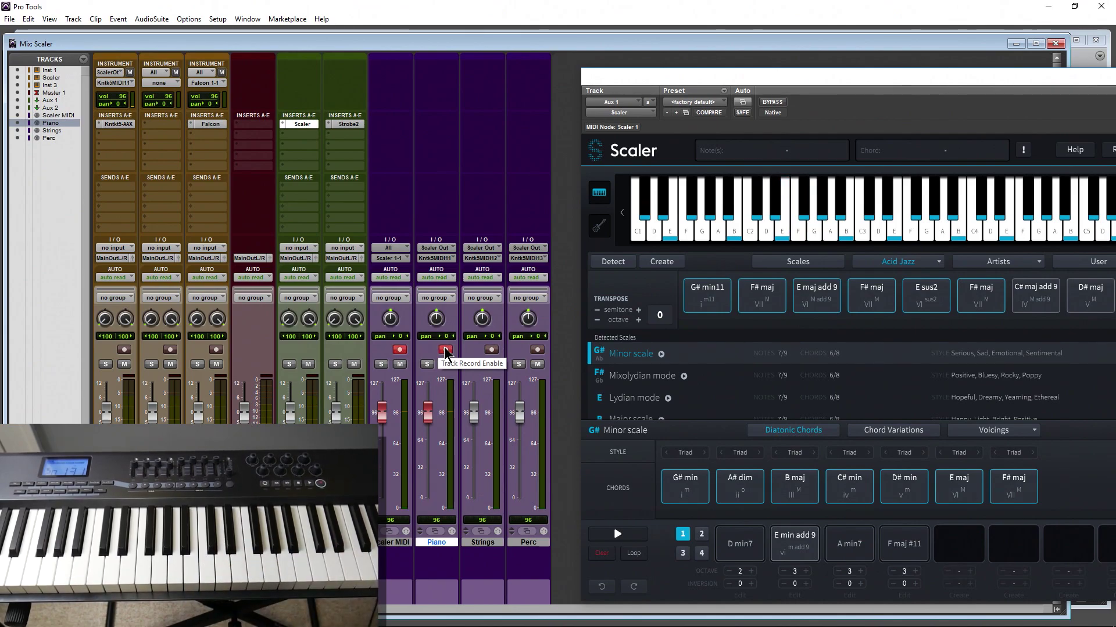
{"action": "left_click", "coordinate": [446, 351]}
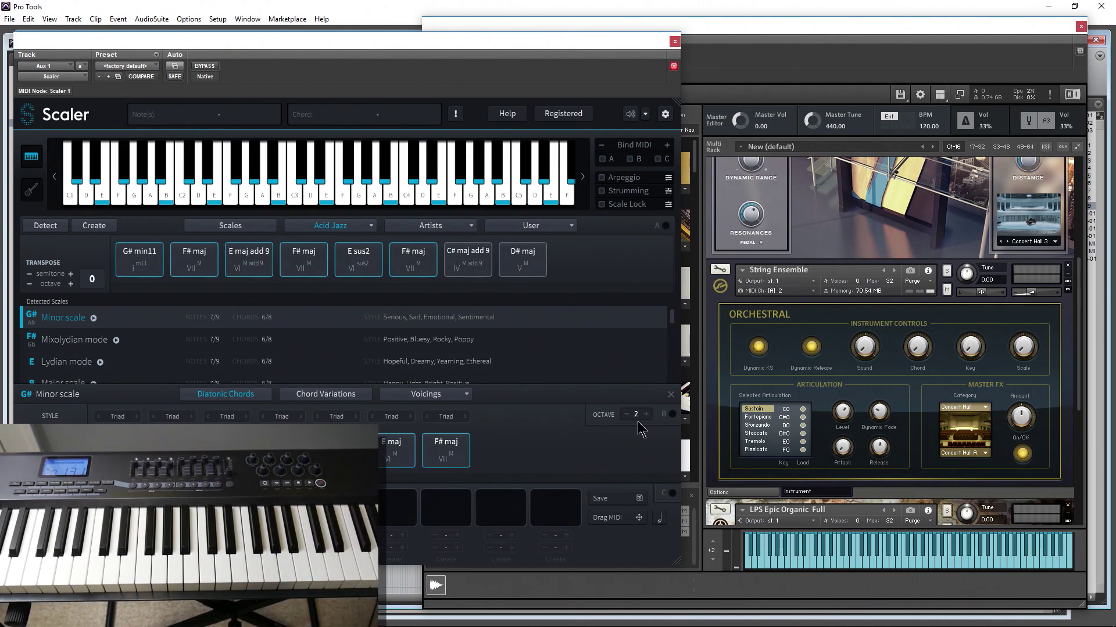
Enable Scaler's Bind MIDI with B, then switch it to mode A
{"action": "left_click", "coordinate": [629, 160]}
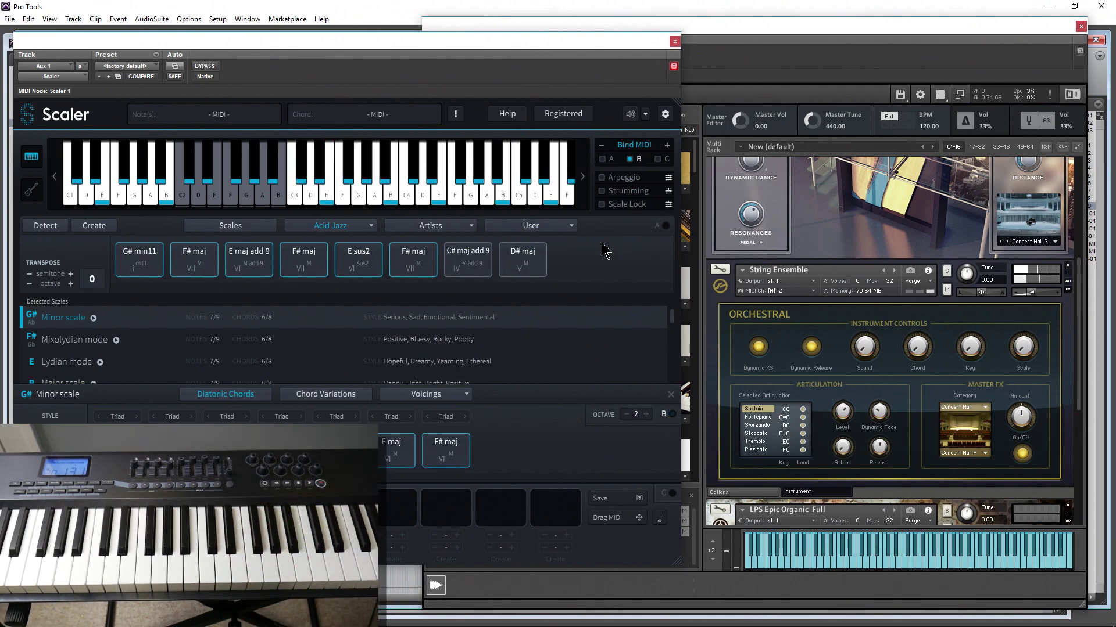
{"action": "left_click", "coordinate": [603, 159]}
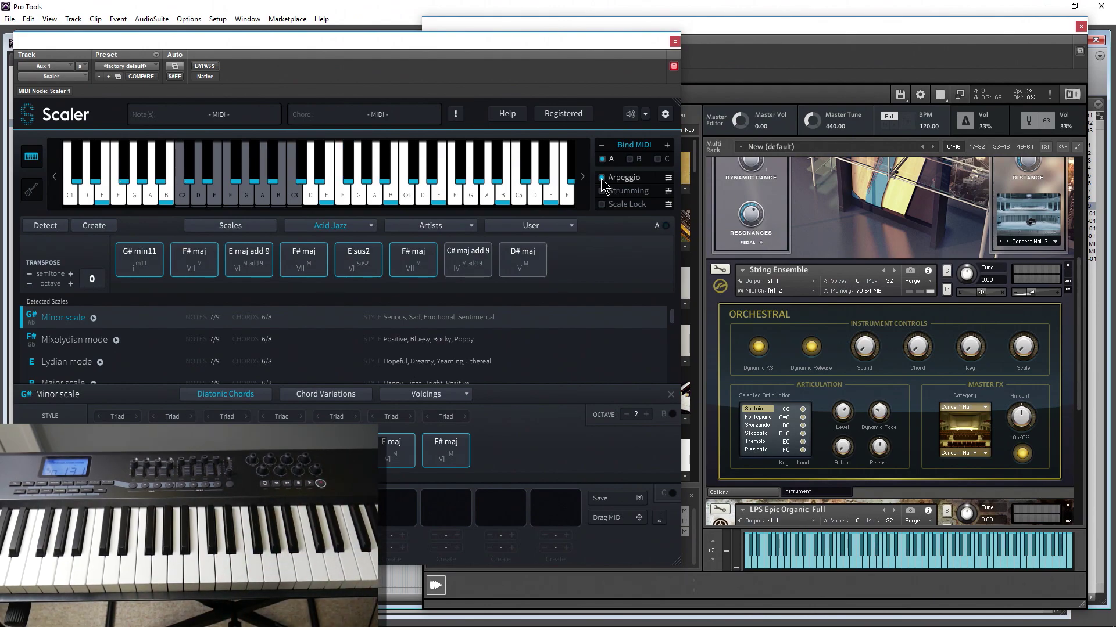
Arm the Piano and Perc tracks, disable Scaler's arpeggio, and audition E maj add 9 and F# maj
{"action": "left_click_drag", "start_coordinate": [348, 43], "coordinate": [749, 65]}
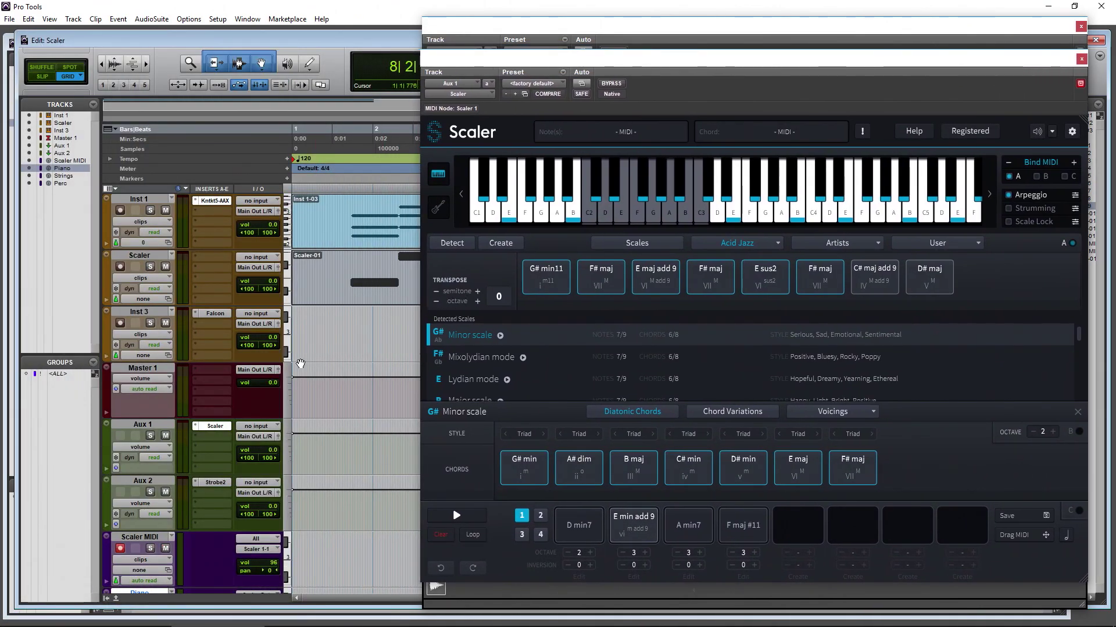
{"action": "scroll", "coordinate": [181, 472], "scroll_direction": "down", "scroll_amount": 4}
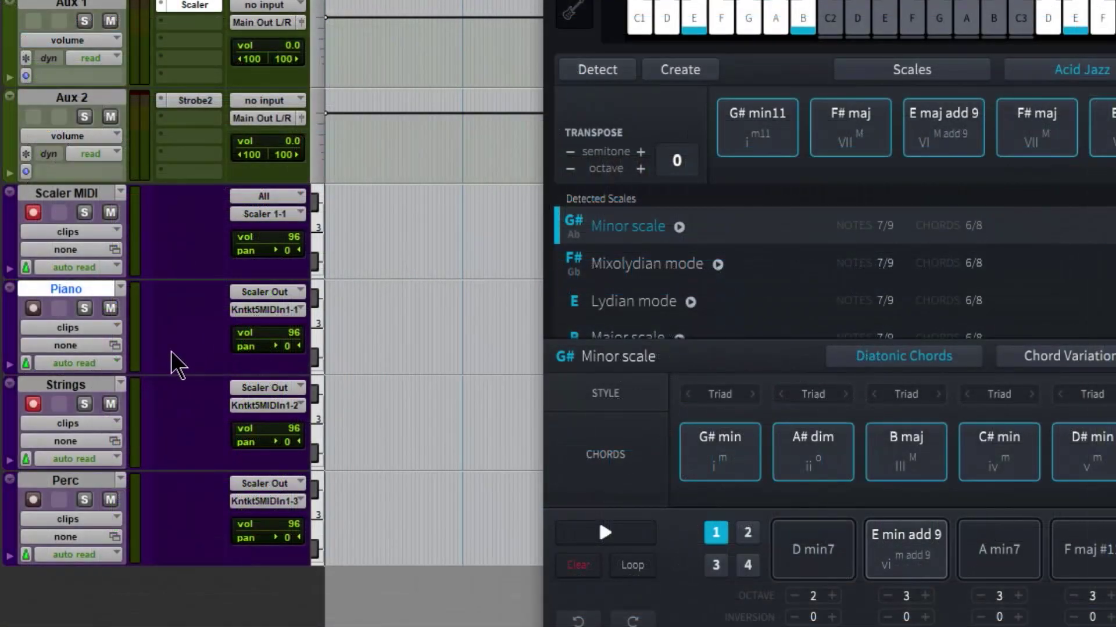
{"action": "left_click", "coordinate": [36, 310]}
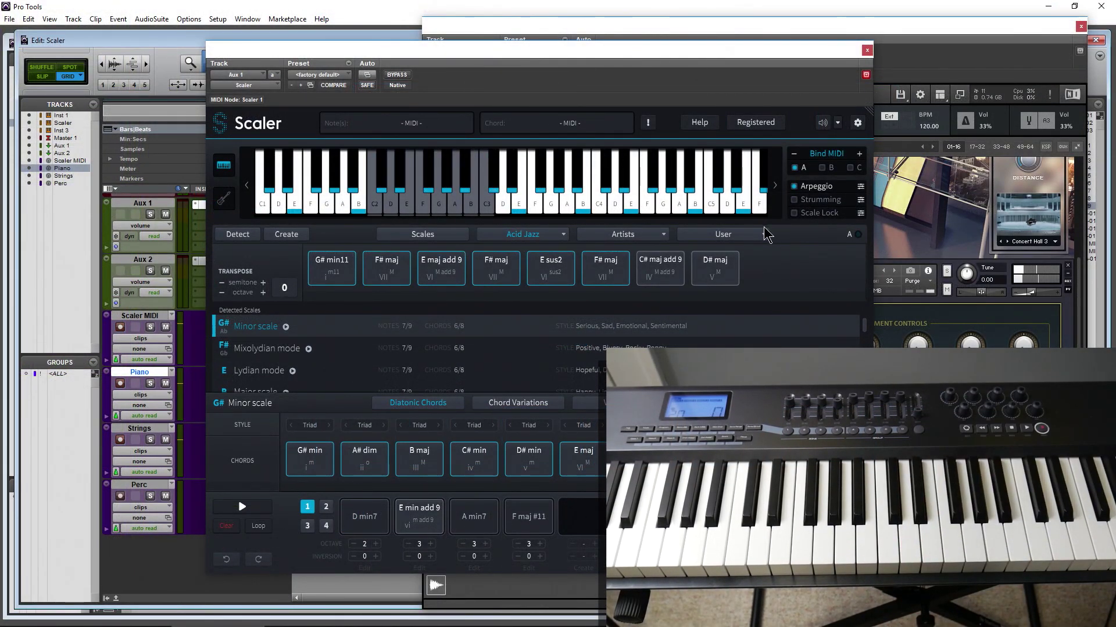
{"action": "left_click", "coordinate": [794, 187]}
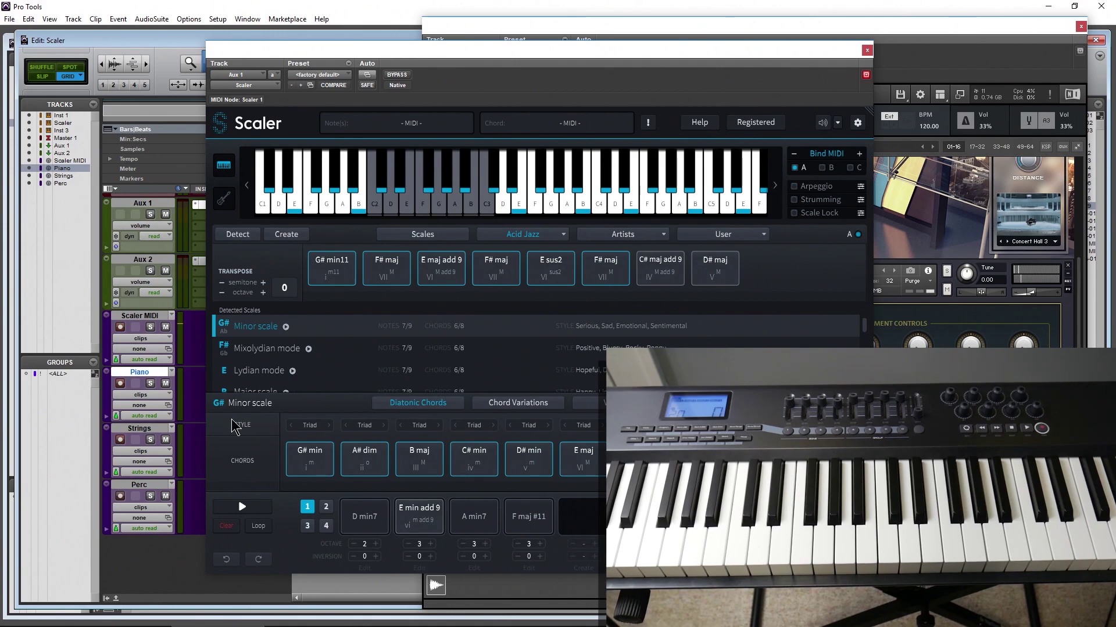
{"action": "left_click", "coordinate": [121, 496]}
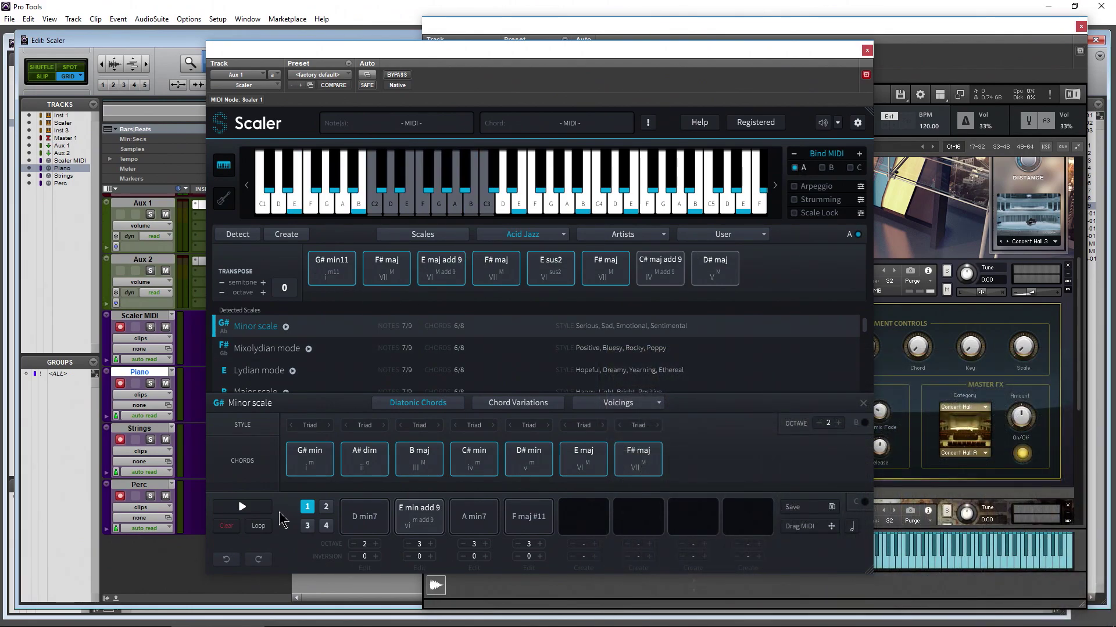
{"action": "left_click", "coordinate": [433, 279]}
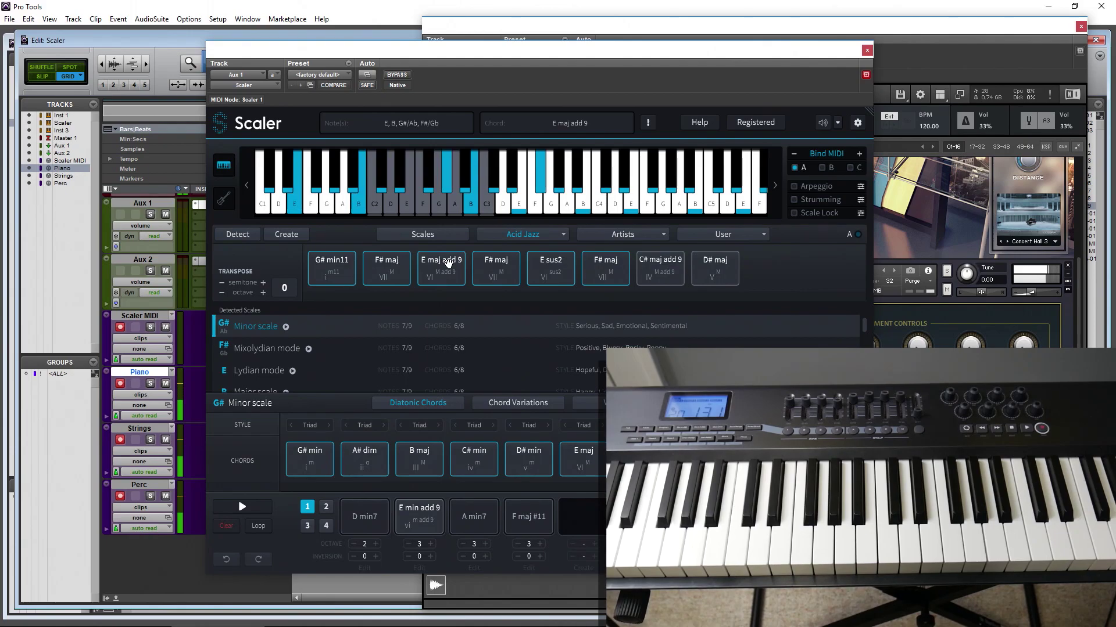
{"action": "left_click", "coordinate": [381, 269]}
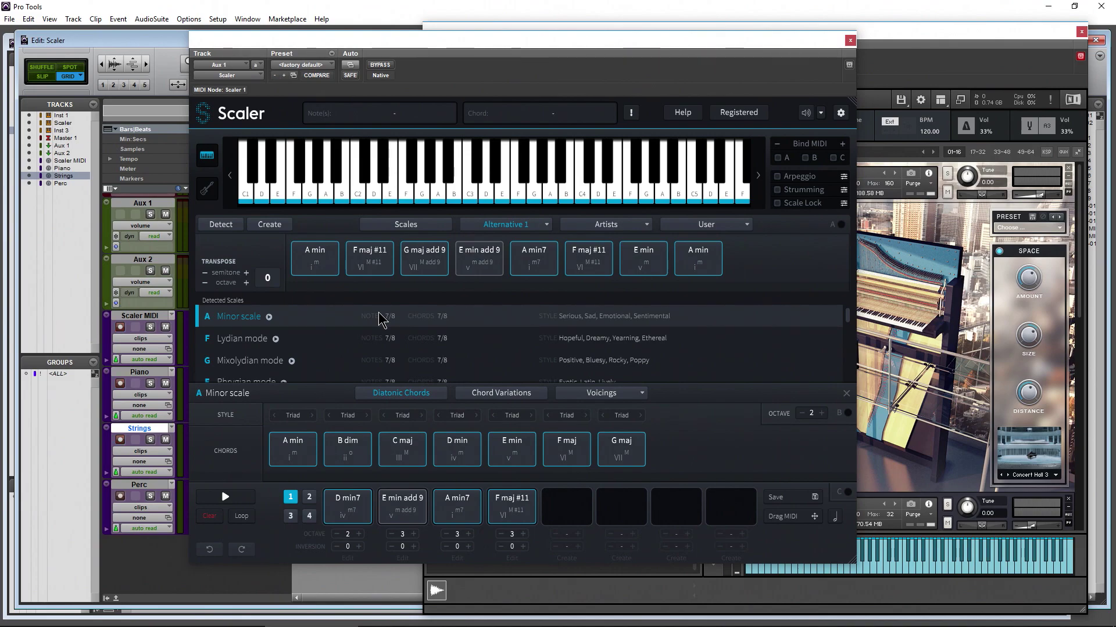
Audition G maj add 9, F maj #11 and A min7, then drop F maj #11 onto Strings as a clip
{"action": "left_click", "coordinate": [427, 263]}
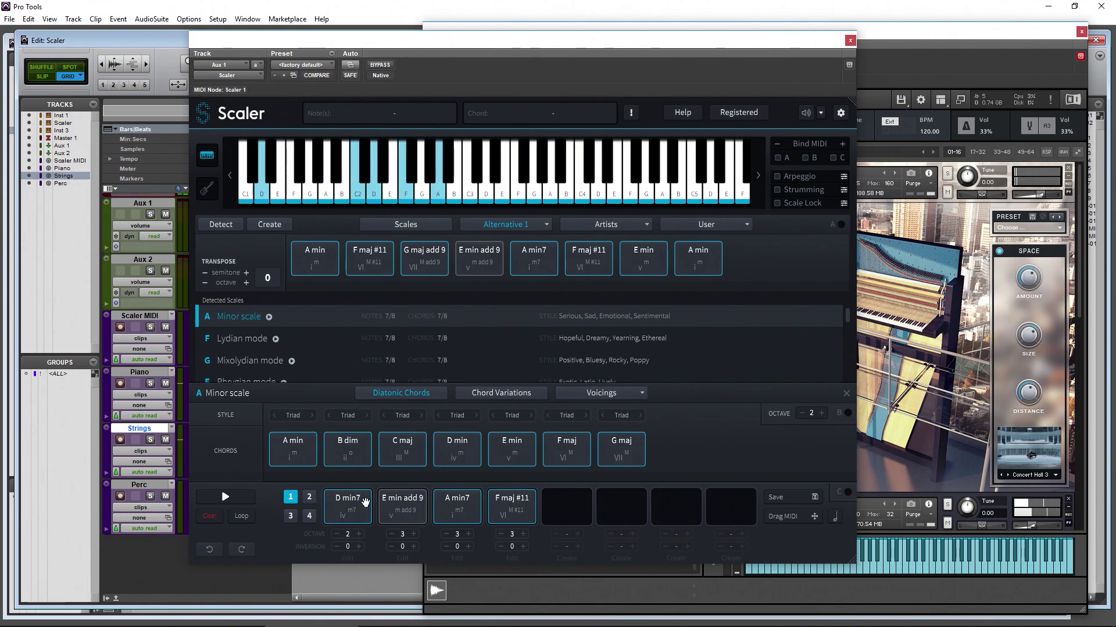
{"action": "left_click", "coordinate": [524, 505]}
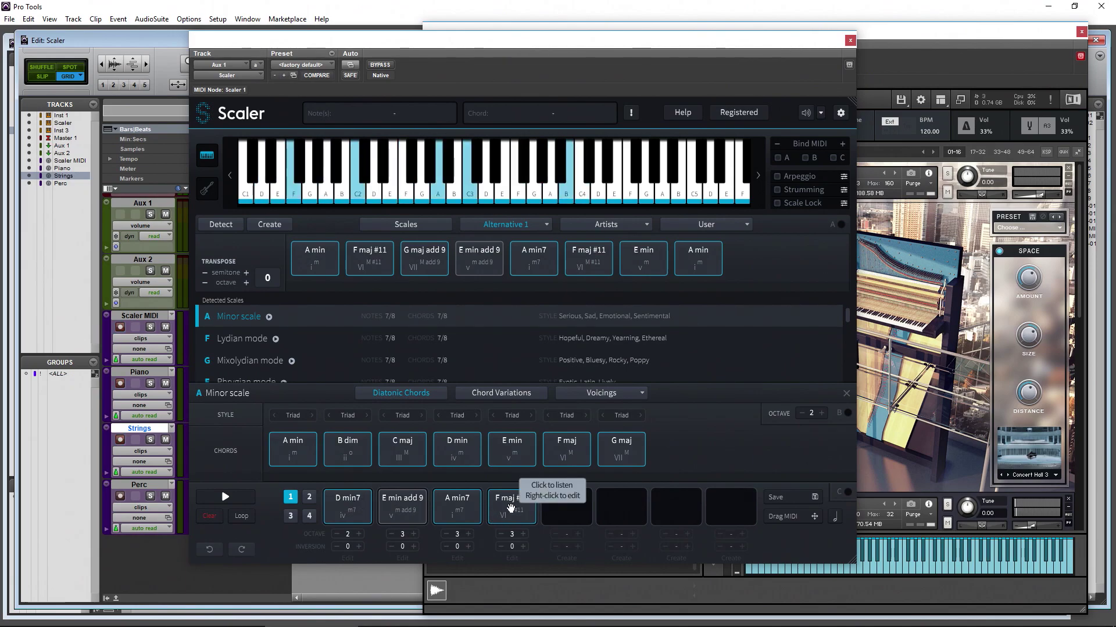
{"action": "left_click", "coordinate": [472, 510]}
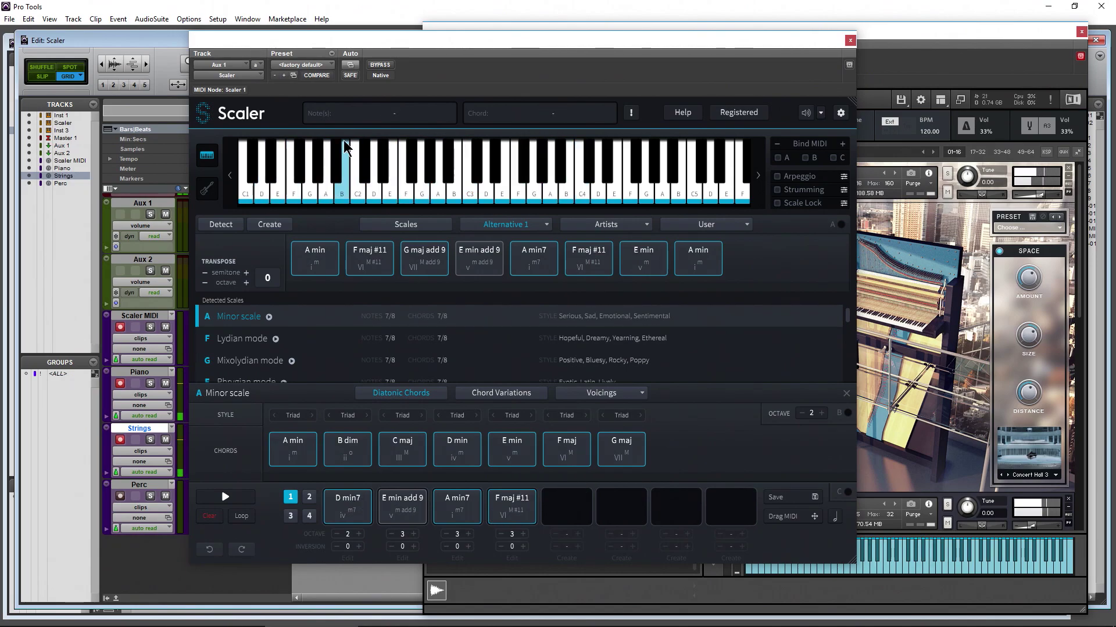
{"action": "left_click_drag", "start_coordinate": [286, 43], "coordinate": [421, 44]}
{"action": "left_click_drag", "start_coordinate": [505, 280], "coordinate": [308, 412]}
{"action": "left_click", "coordinate": [659, 516]}
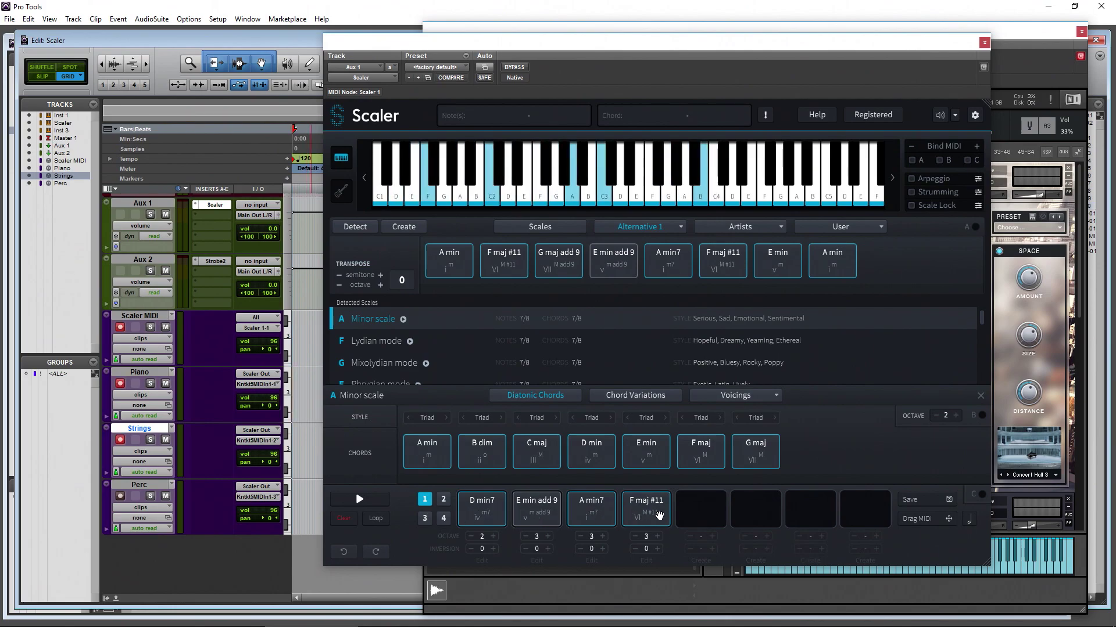
{"action": "left_click_drag", "start_coordinate": [352, 416], "coordinate": [316, 464]}
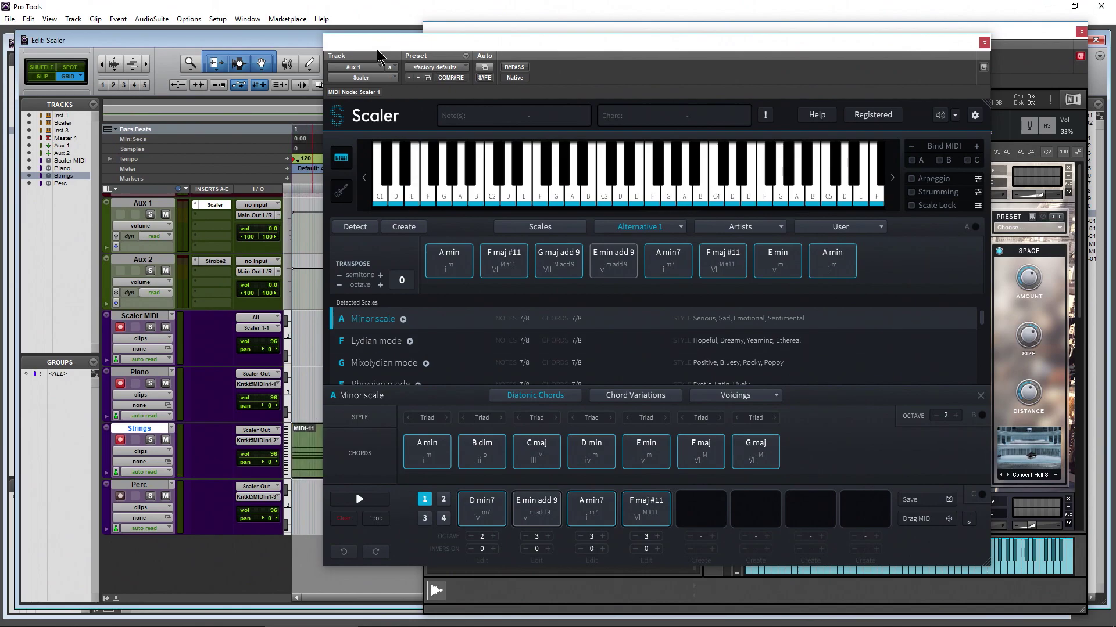
Move Scaler aside, shift Kontakt to the screen's left, and reposition Scaler in front
{"action": "left_click_drag", "start_coordinate": [381, 55], "coordinate": [574, 68]}
{"action": "left_click_drag", "start_coordinate": [468, 41], "coordinate": [130, 27]}
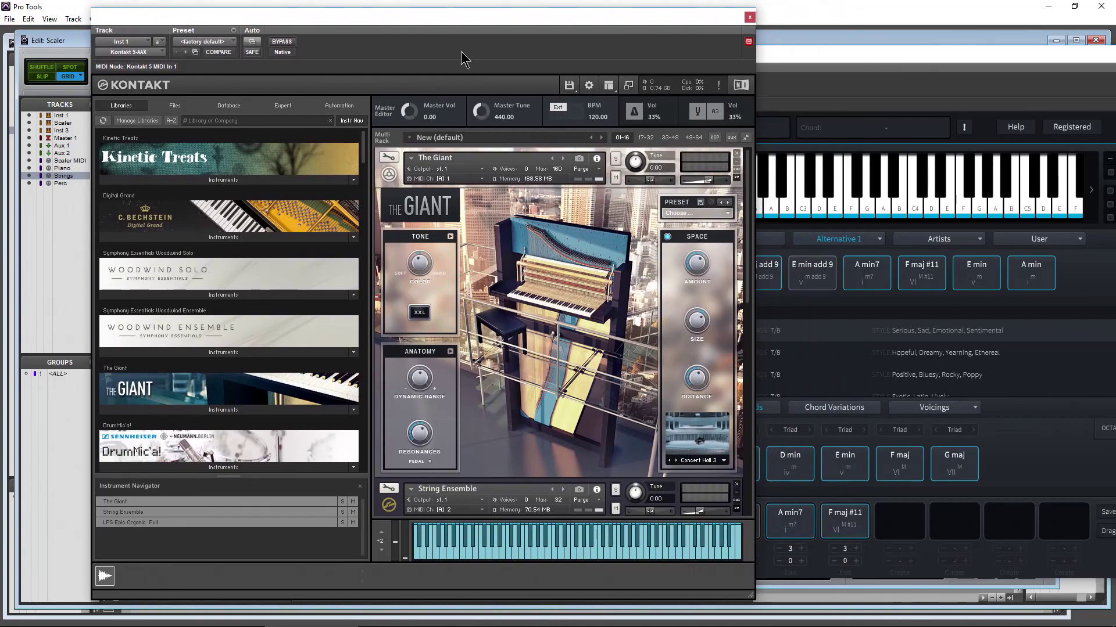
{"action": "left_click_drag", "start_coordinate": [803, 62], "coordinate": [682, 49]}
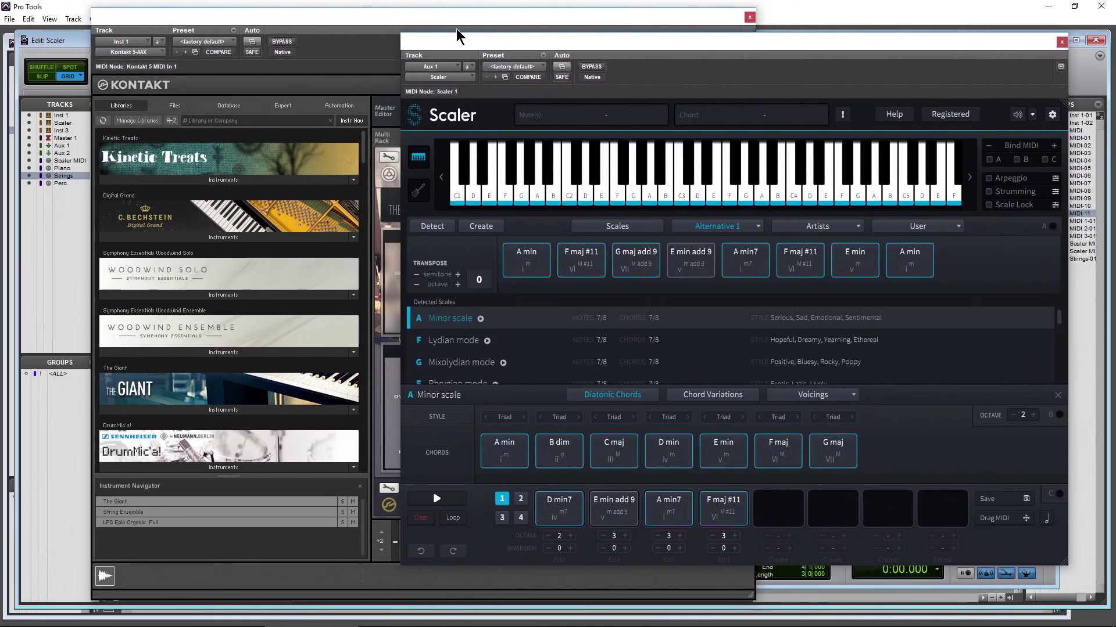
Enable Scaler's Bind MIDI for chord set B, turn it back off, and return Kontakt to the front
{"action": "left_click_drag", "start_coordinate": [376, 25], "coordinate": [361, 24]}
{"action": "left_click", "coordinate": [895, 64]}
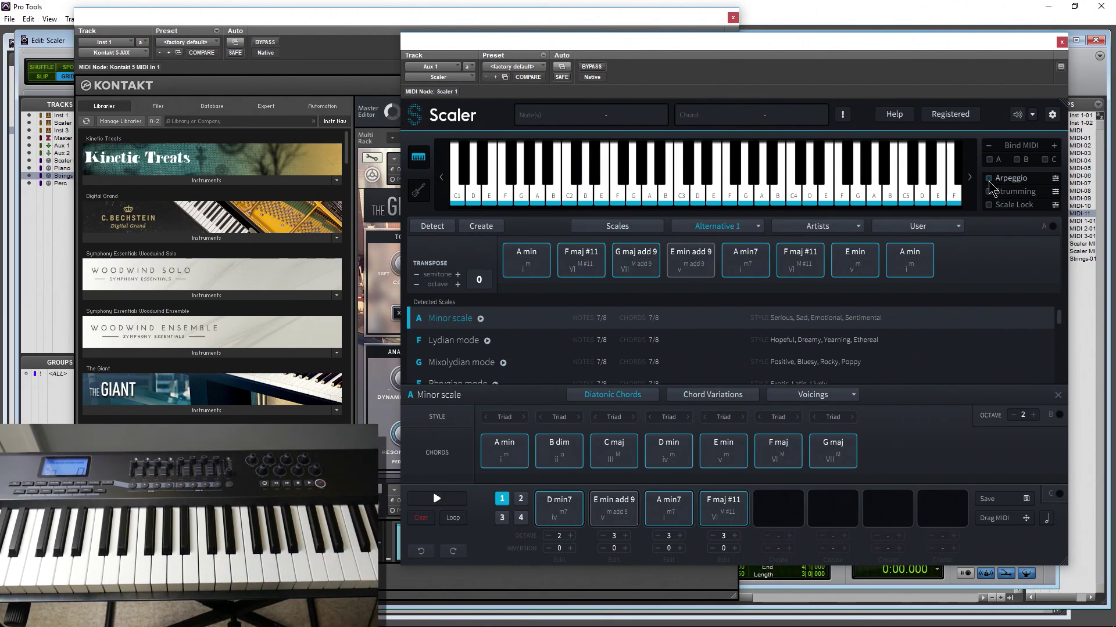
{"action": "left_click", "coordinate": [1016, 160]}
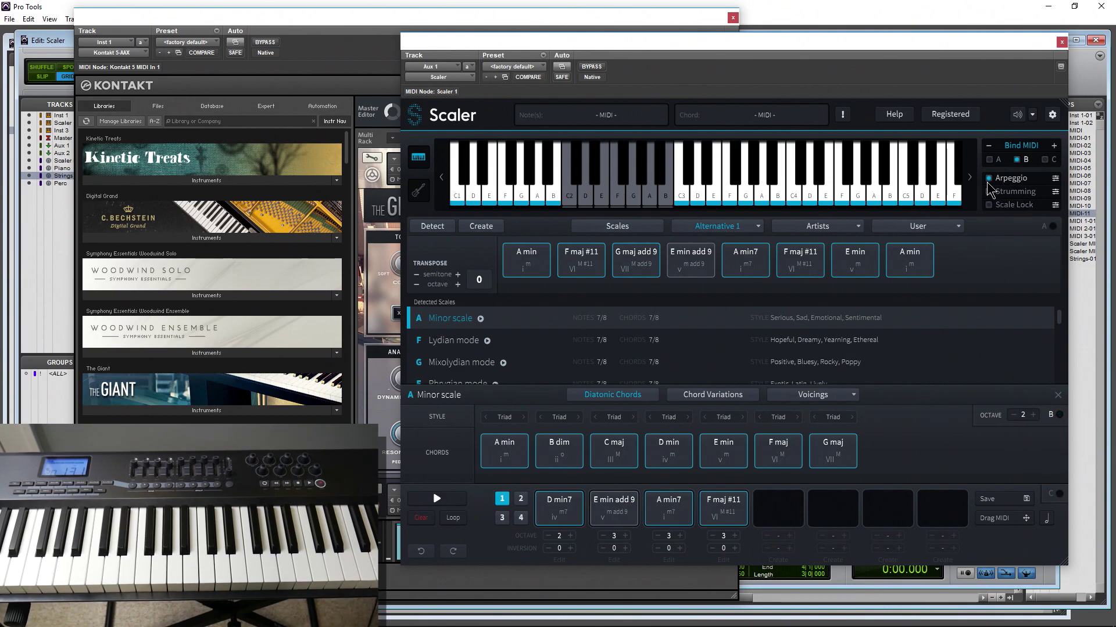
{"action": "left_click", "coordinate": [1017, 161]}
{"action": "left_click_drag", "start_coordinate": [220, 24], "coordinate": [465, 35]}
{"action": "left_click", "coordinate": [848, 64]}
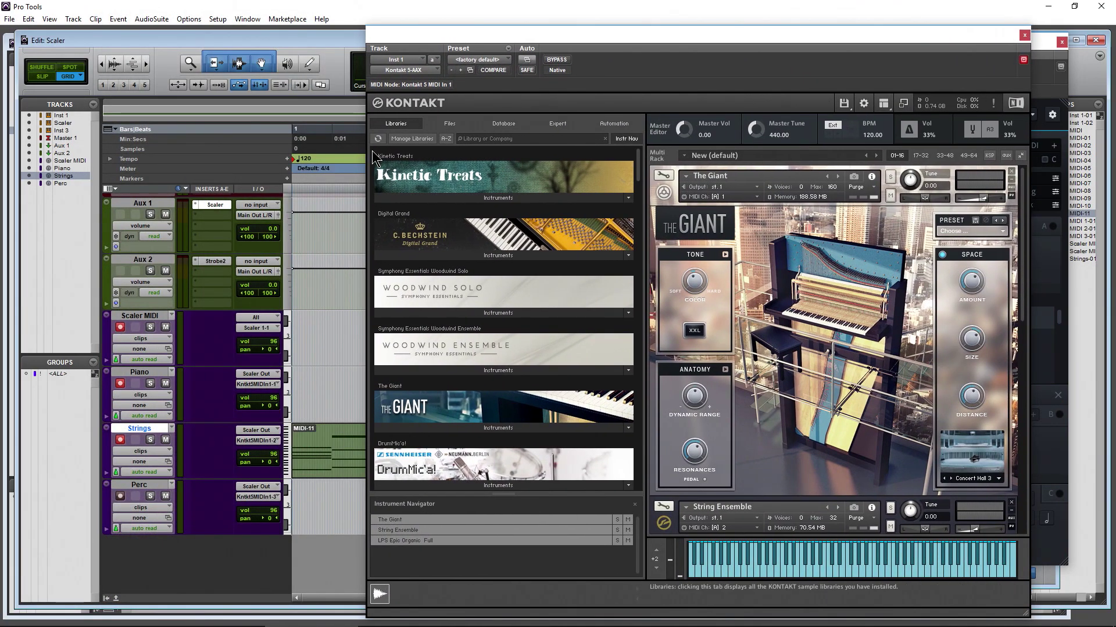
Disarm the Scaler MIDI track and keep Piano's MIDI input on Aux 1 - Scaler Out, all channels
{"action": "left_click", "coordinate": [121, 327]}
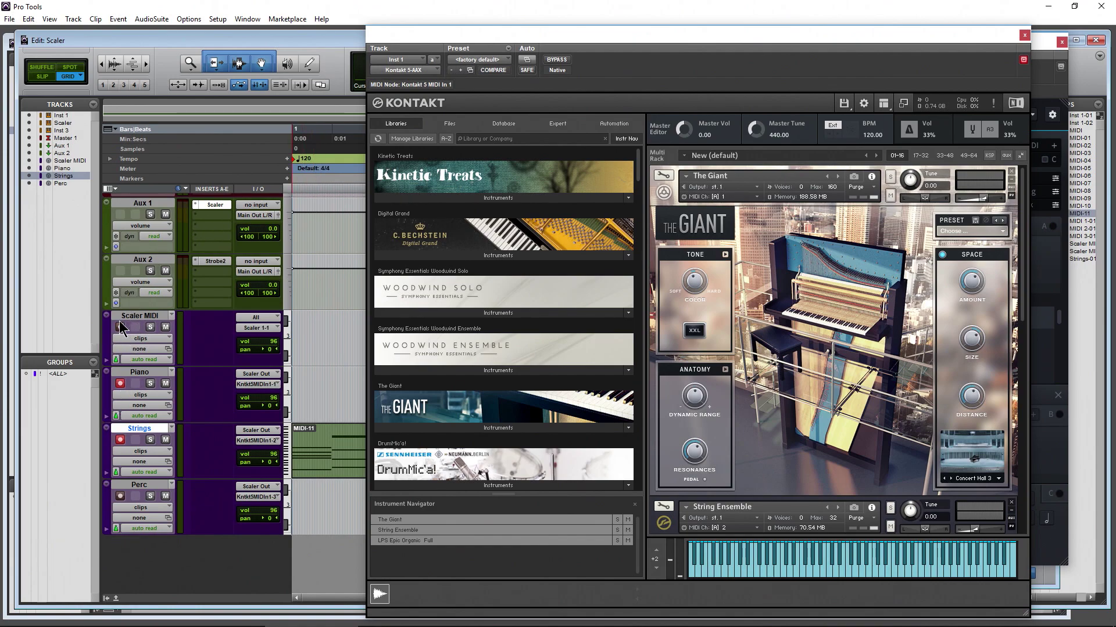
{"action": "left_click", "coordinate": [261, 319]}
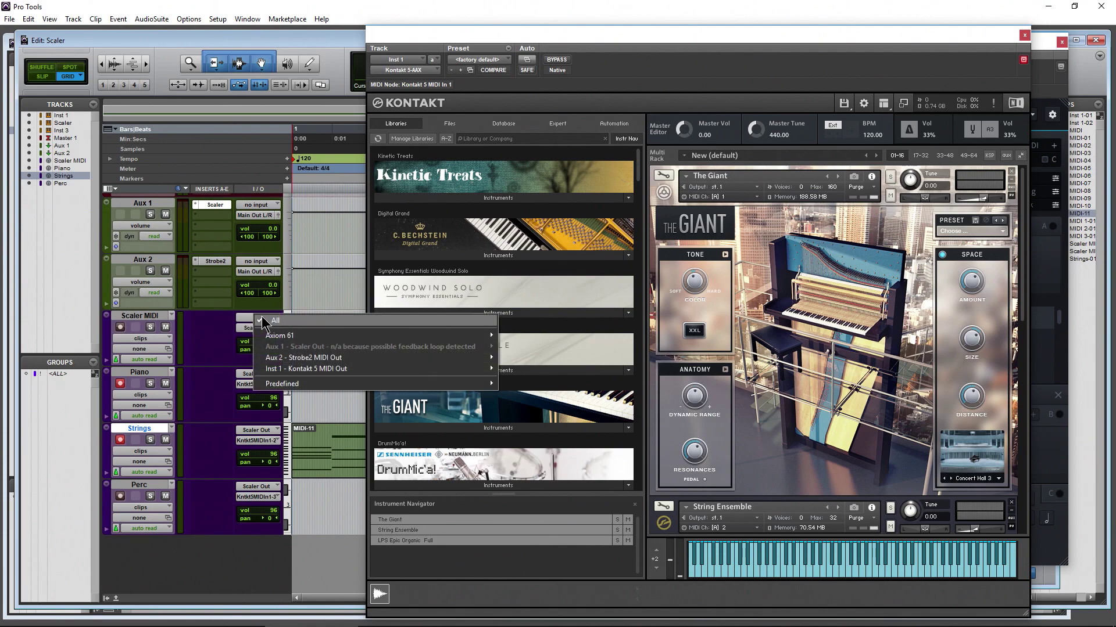
{"action": "left_click", "coordinate": [200, 343]}
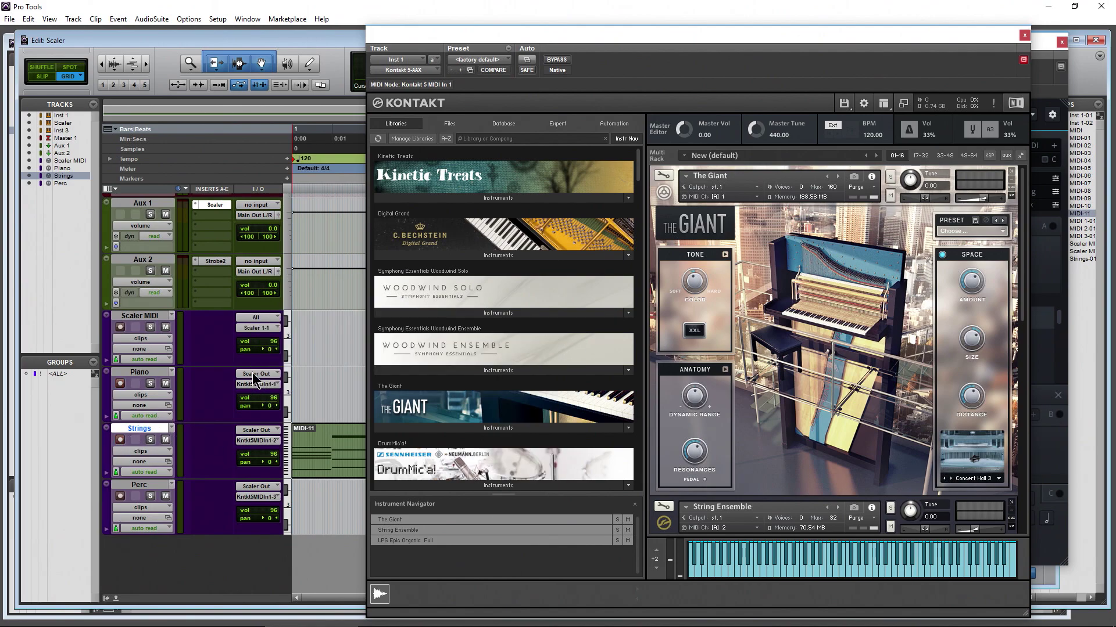
{"action": "left_click", "coordinate": [254, 377]}
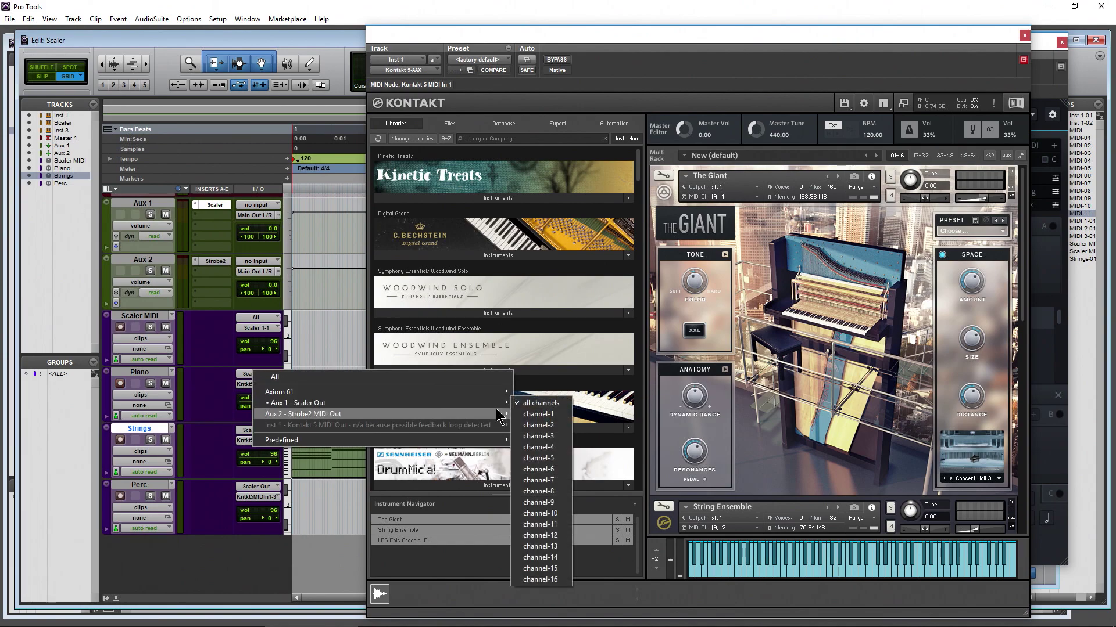
{"action": "left_click", "coordinate": [540, 403]}
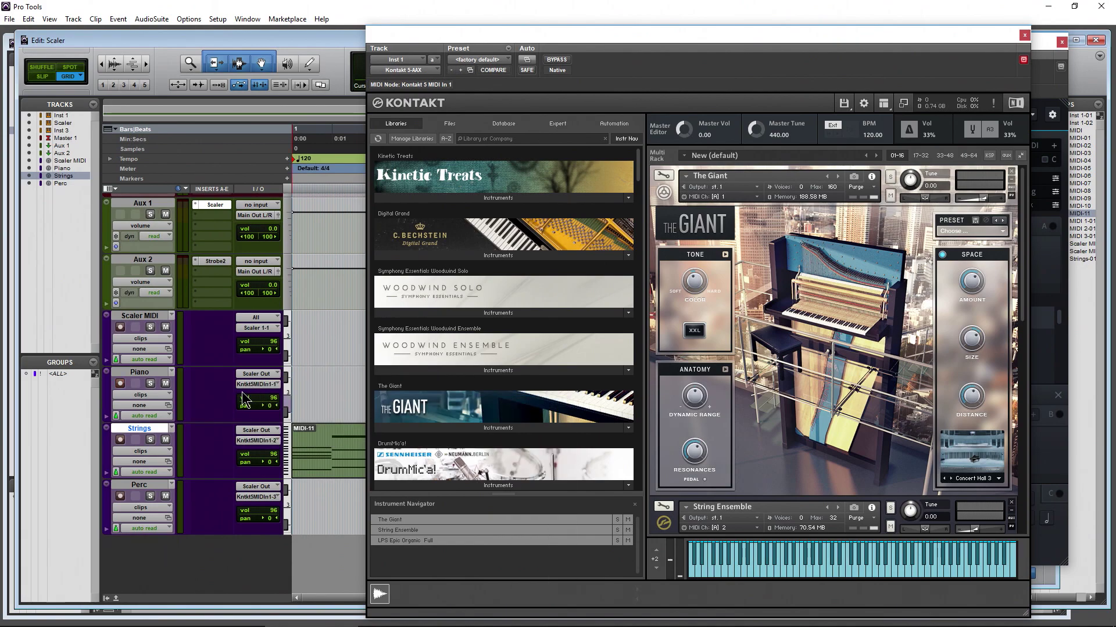
Toggle to the Mix window and back to Edit, then move Kontakt left to uncover Scaler
{"action": "scroll", "coordinate": [243, 400], "scroll_direction": "up", "scroll_amount": 5}
{"action": "key", "text": "ctrl+equal"}
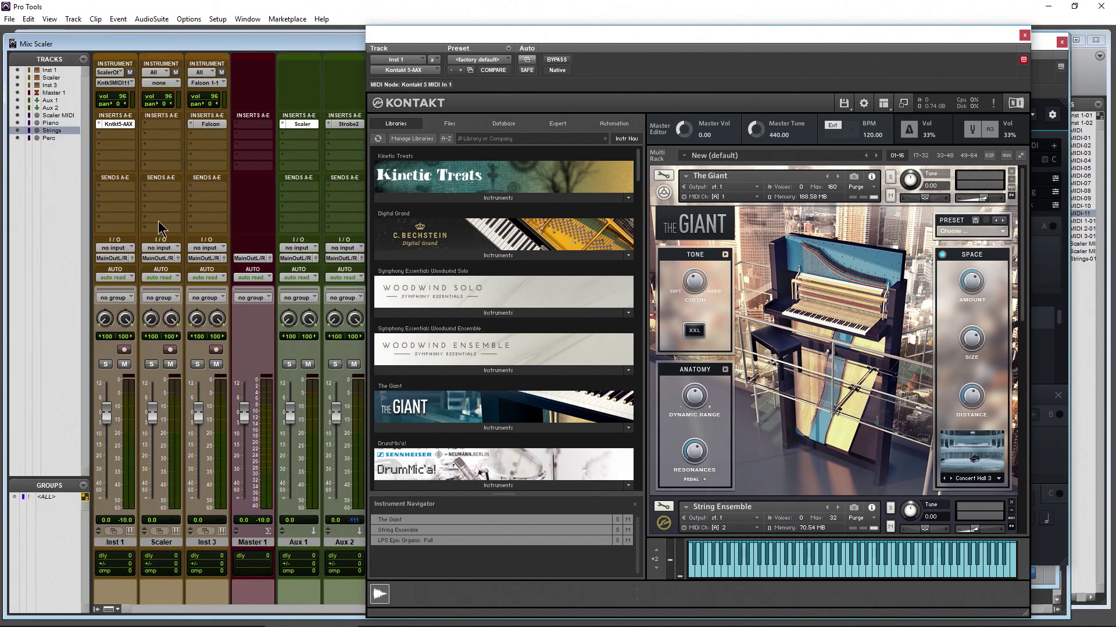
{"action": "key", "text": "ctrl+equal"}
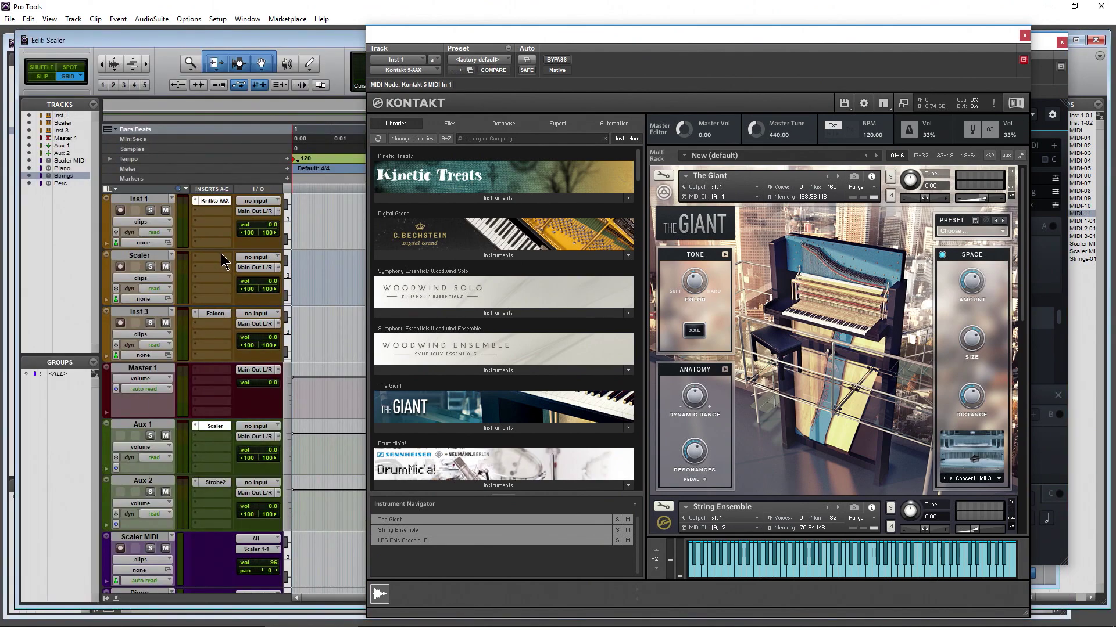
{"action": "scroll", "coordinate": [145, 362], "scroll_direction": "down", "scroll_amount": 5}
{"action": "scroll", "coordinate": [120, 391], "scroll_direction": "up", "scroll_amount": 5}
{"action": "left_click_drag", "start_coordinate": [715, 34], "coordinate": [456, 28]}
Play E min add 9, A min7 and F maj #11 from Scaler through Kontakt
{"action": "left_click_drag", "start_coordinate": [850, 49], "coordinate": [842, 50]}
{"action": "left_click", "coordinate": [688, 268]}
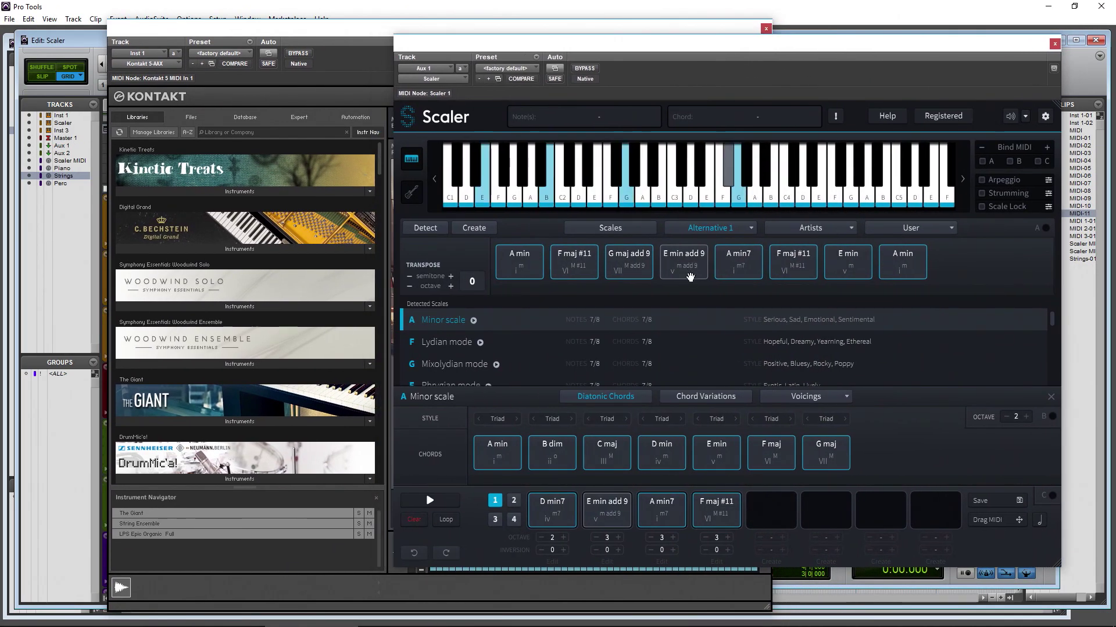
{"action": "left_click", "coordinate": [737, 262]}
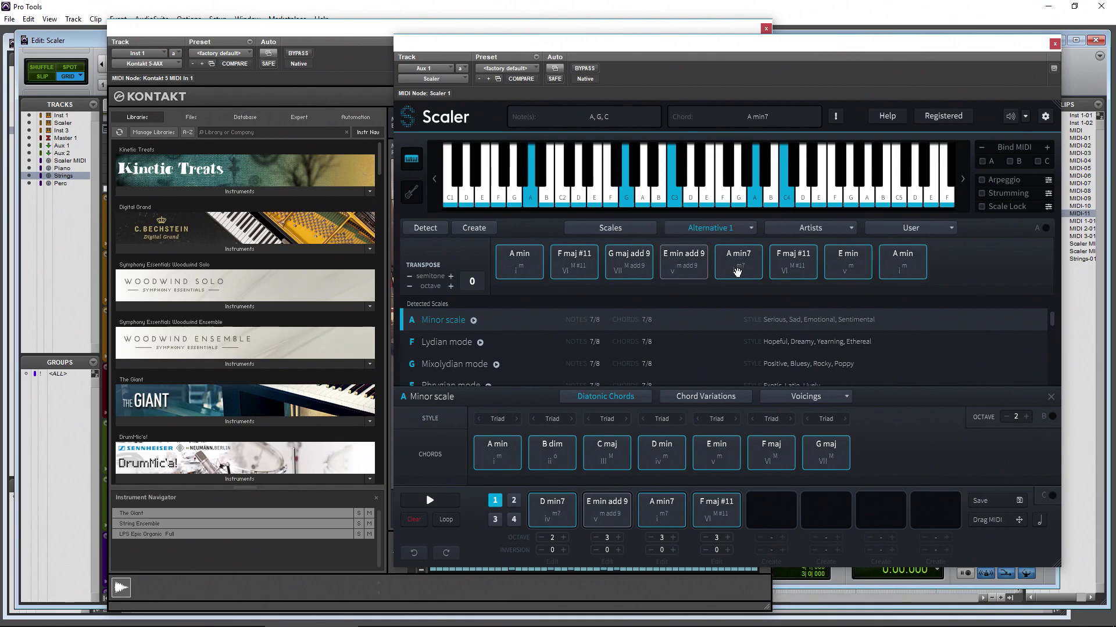
{"action": "left_click", "coordinate": [787, 264]}
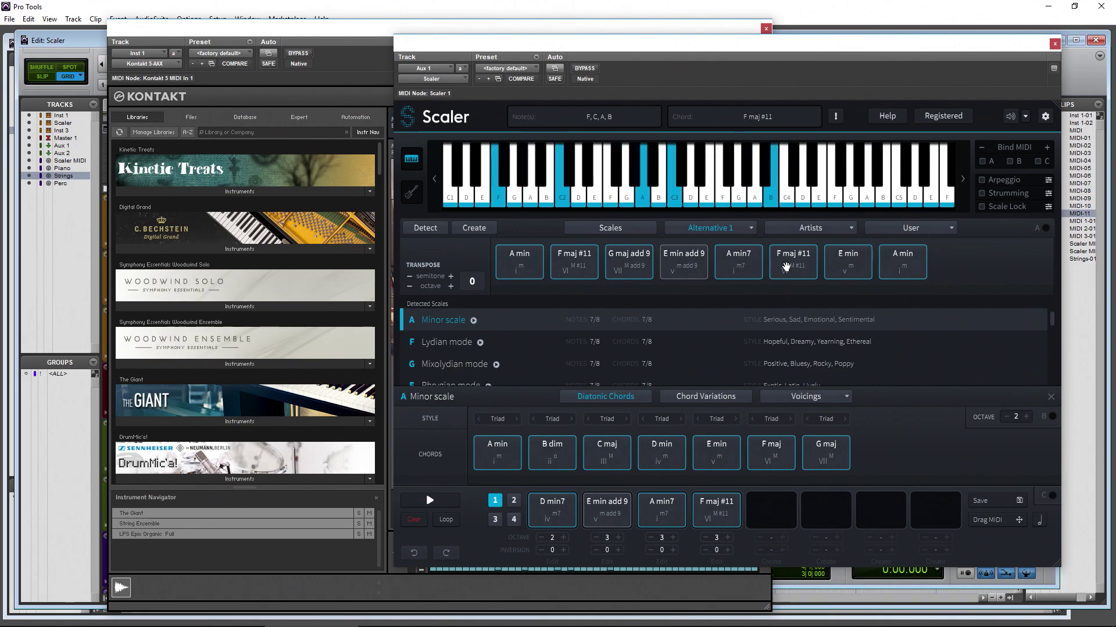
Move Kontakt to the right, switch to the Mix window, and check Inst 1's MIDI input choices
{"action": "left_click_drag", "start_coordinate": [149, 30], "coordinate": [274, 36]}
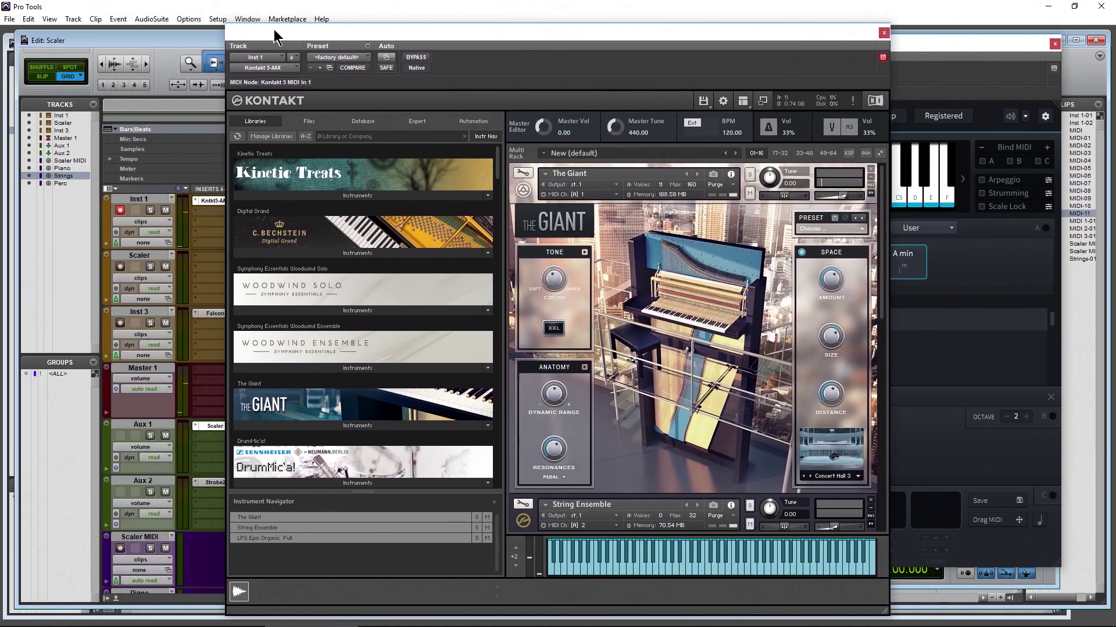
{"action": "scroll", "coordinate": [127, 360], "scroll_direction": "down", "scroll_amount": 5}
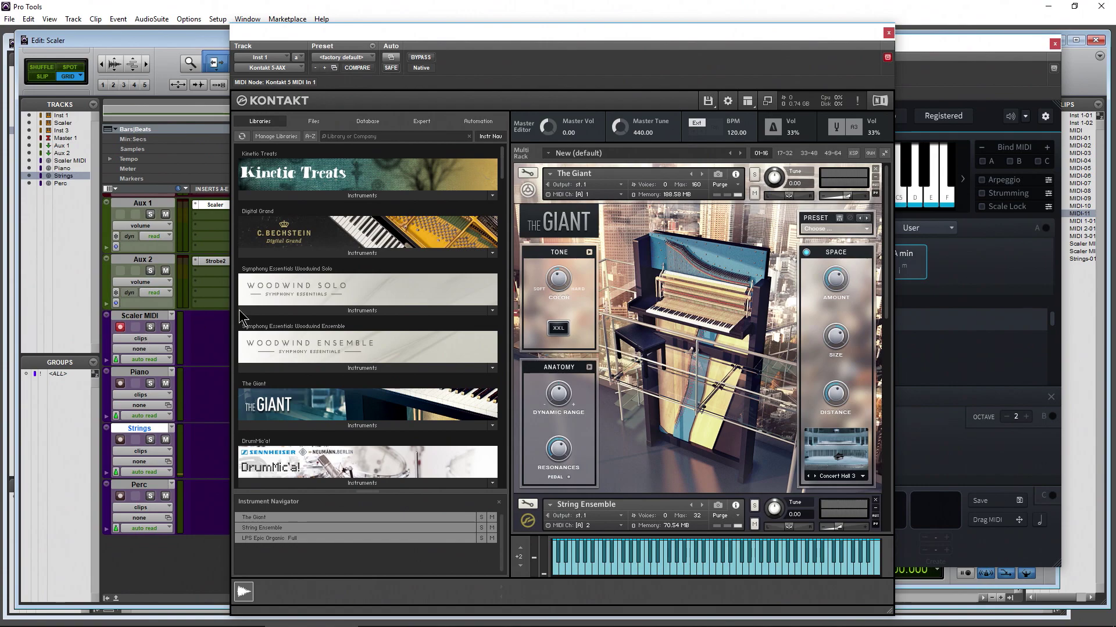
{"action": "left_click_drag", "start_coordinate": [322, 34], "coordinate": [492, 43]}
{"action": "scroll", "coordinate": [191, 346], "scroll_direction": "up", "scroll_amount": 5}
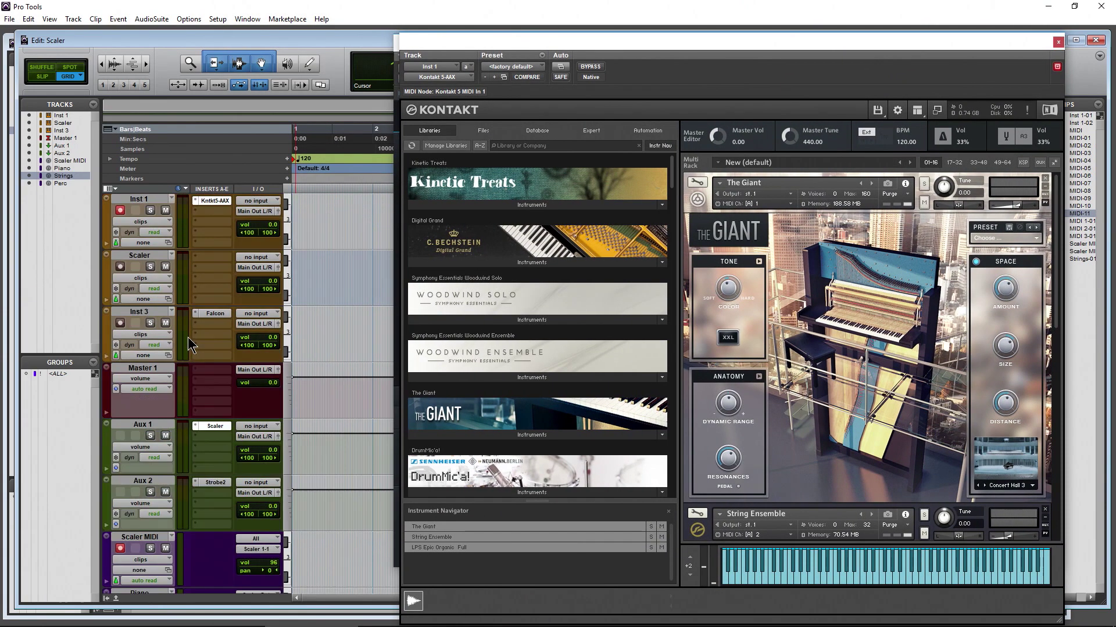
{"action": "key", "text": "ctrl+equal"}
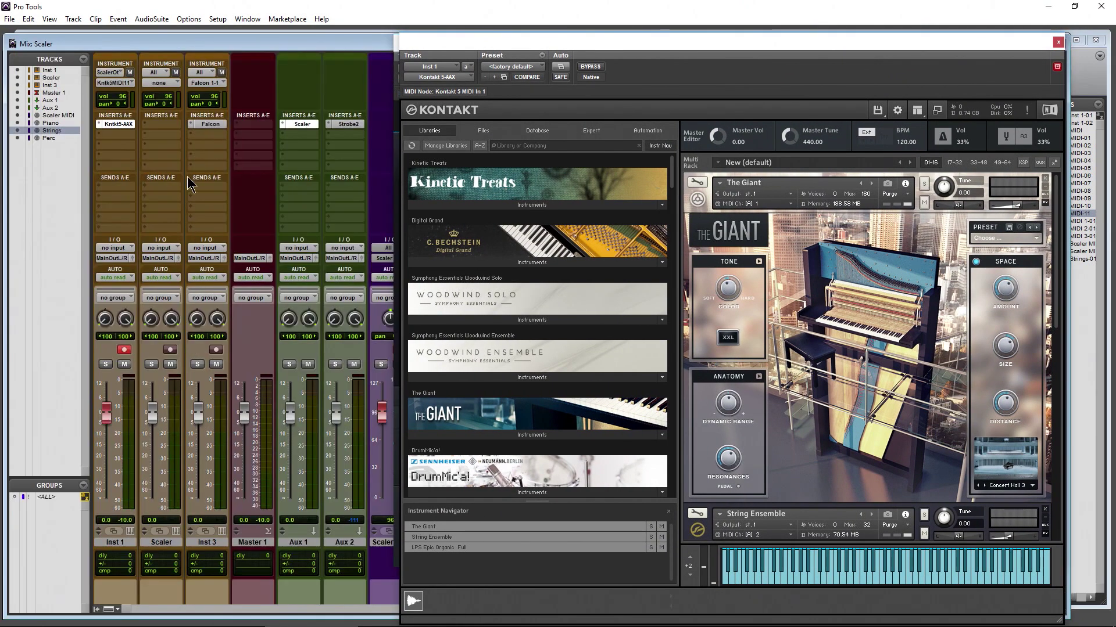
{"action": "left_click", "coordinate": [111, 72]}
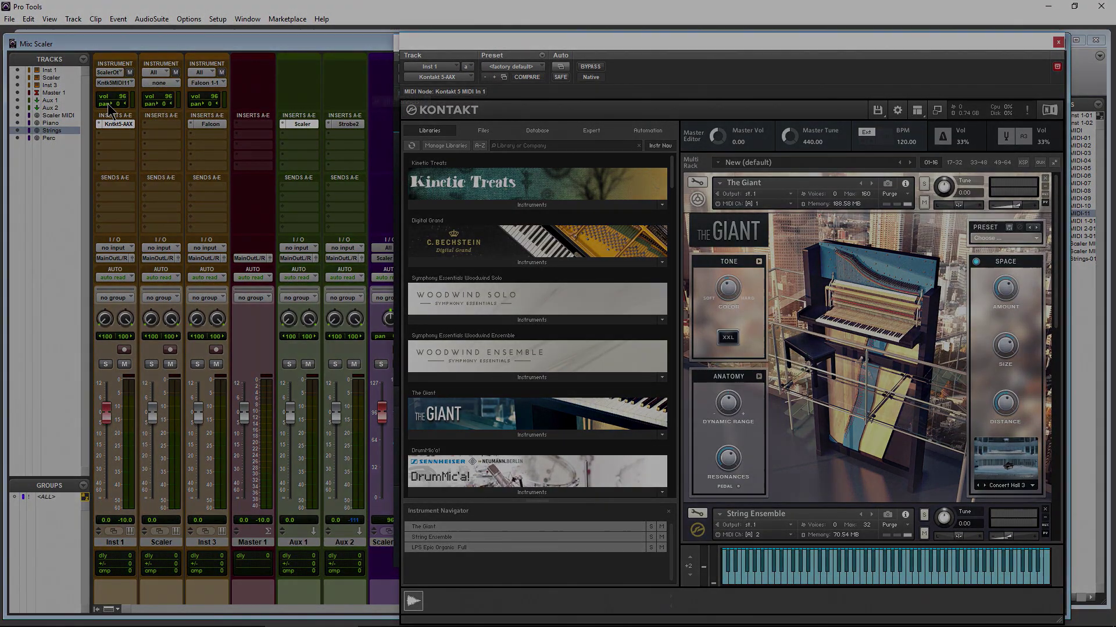